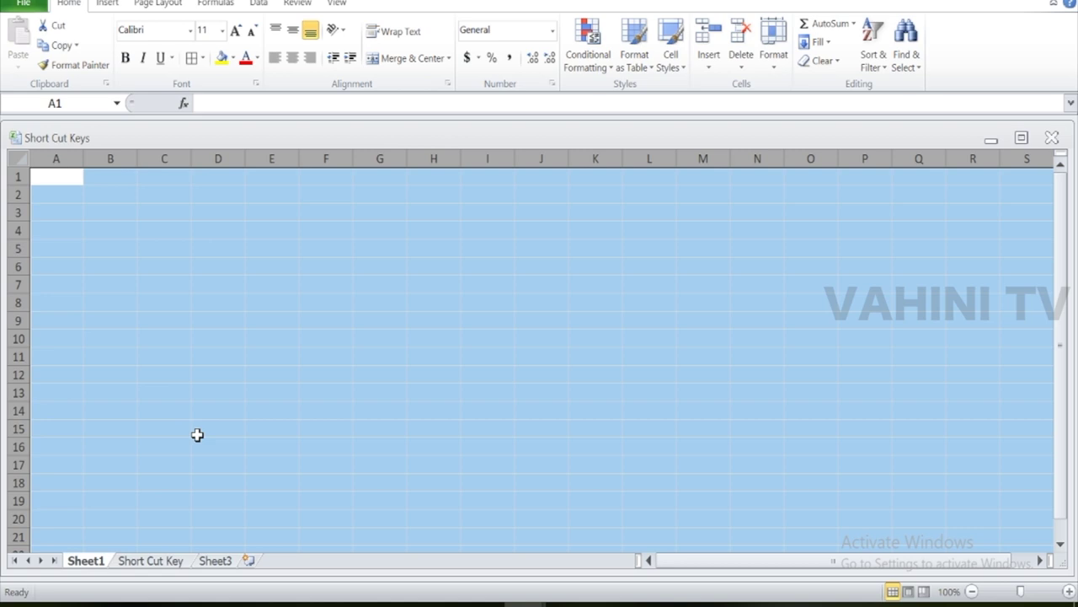
# - On the Short Cut Key sheet, commit the Ctrl+Space 'Select table column' entry in C15 and review all 32 shortcuts
pyautogui.hotkey('ctrl', 'pagedown')
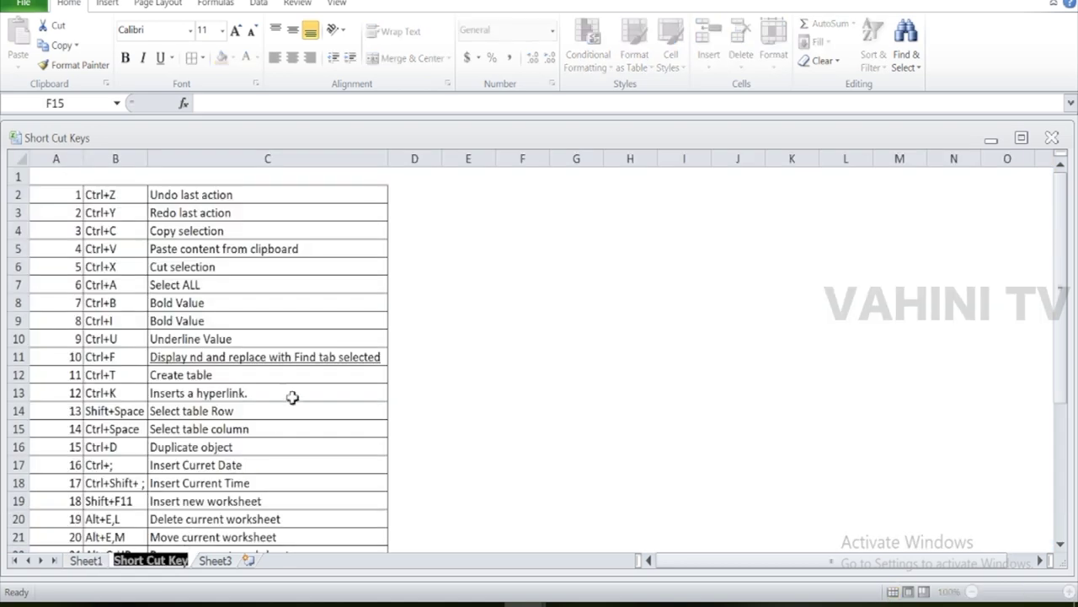
pyautogui.doubleClick(257, 436)
pyautogui.scroll(-5, 446, 408)
pyautogui.scroll(5, 446, 408)
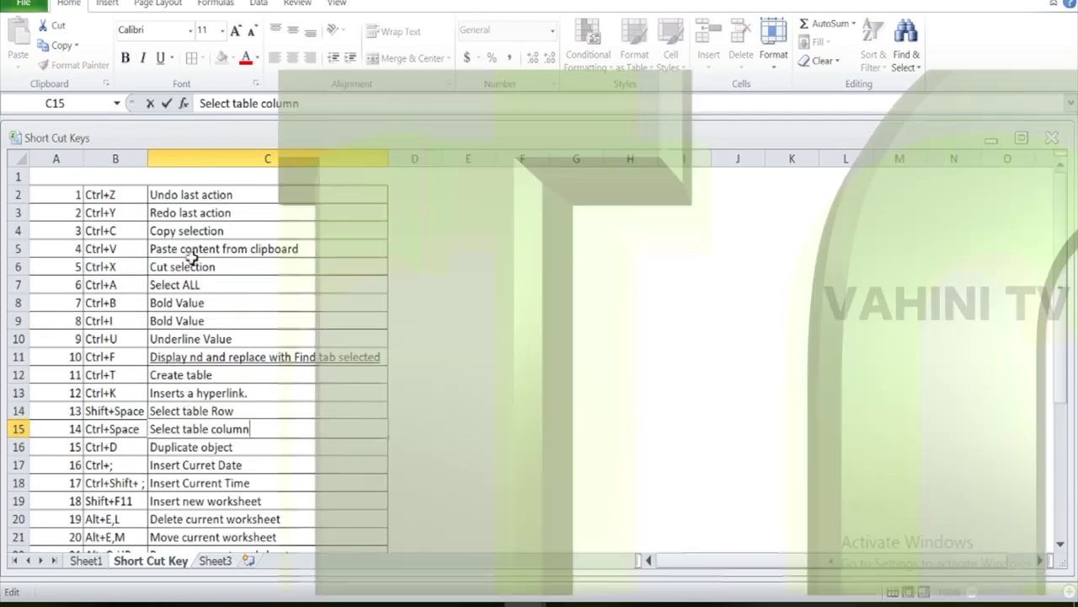
pyautogui.scroll(-3, 103, 246)
pyautogui.scroll(-3, 89, 376)
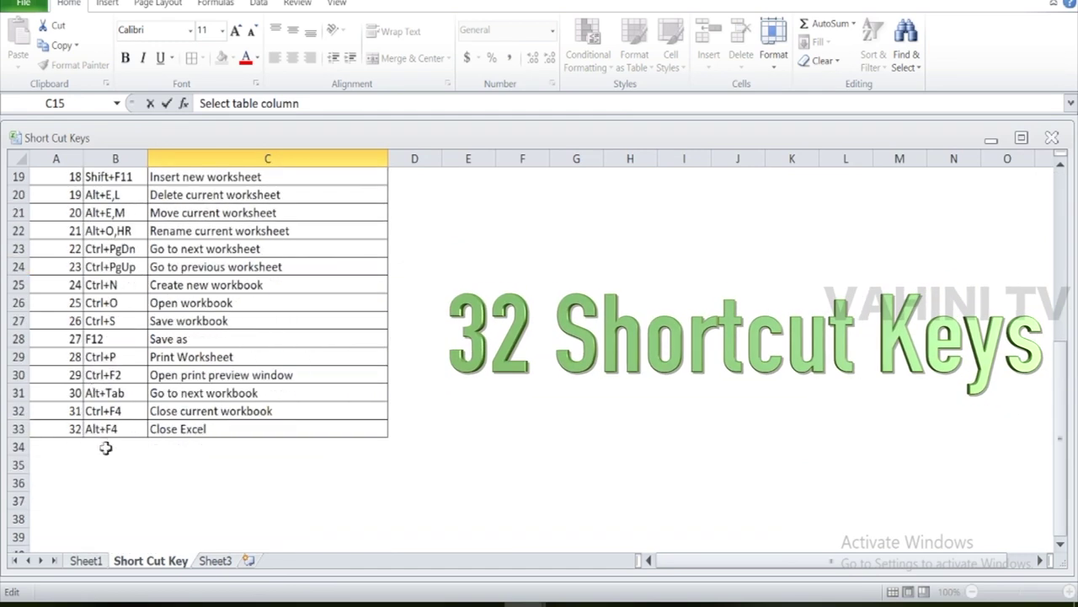
pyautogui.scroll(3, 116, 411)
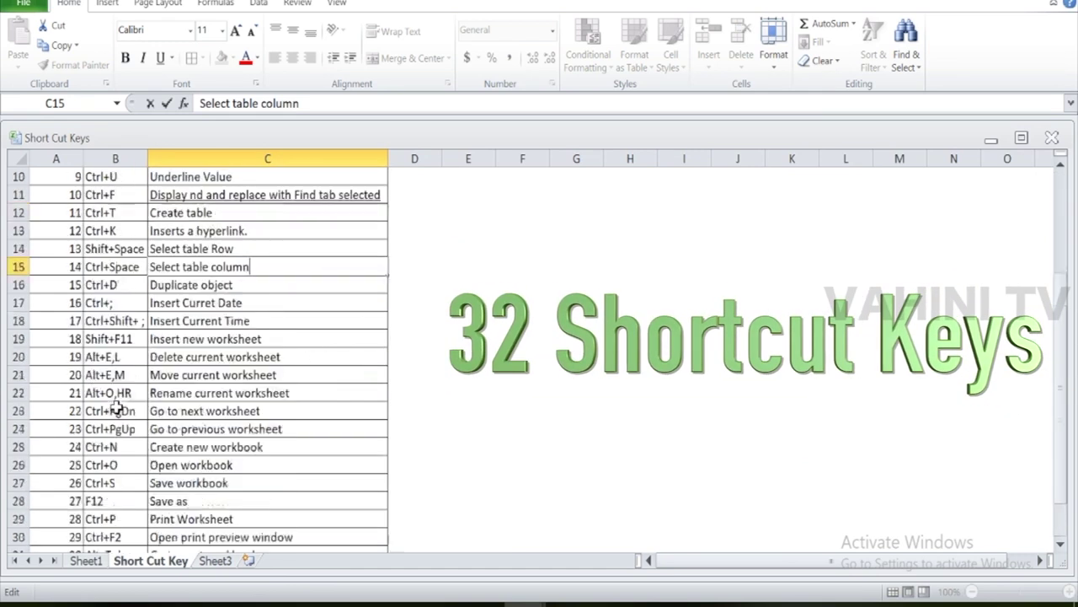
pyautogui.scroll(3, 116, 375)
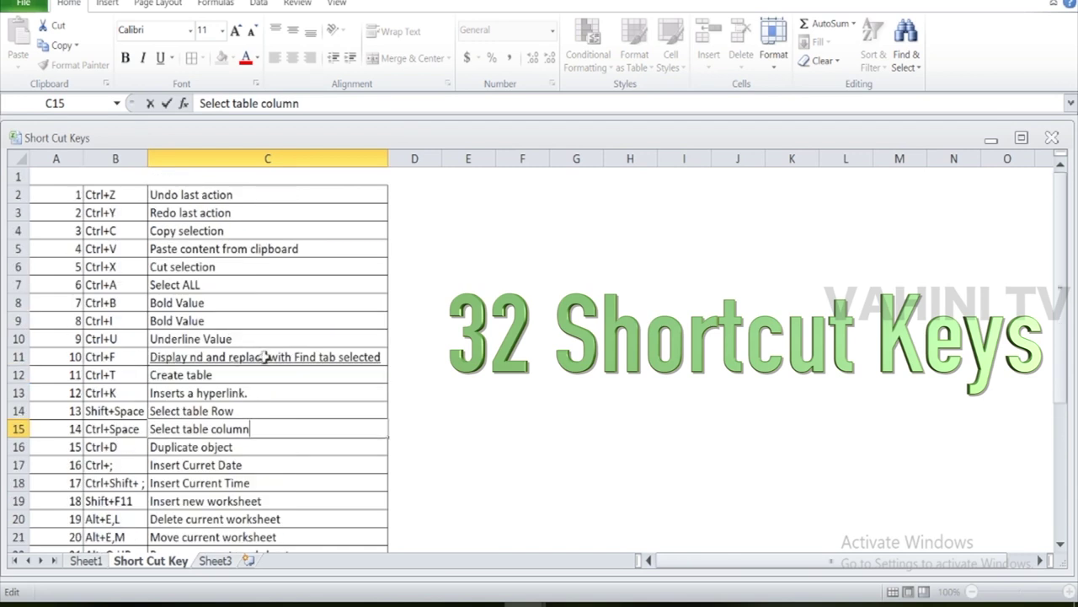
pyautogui.click(445, 268)
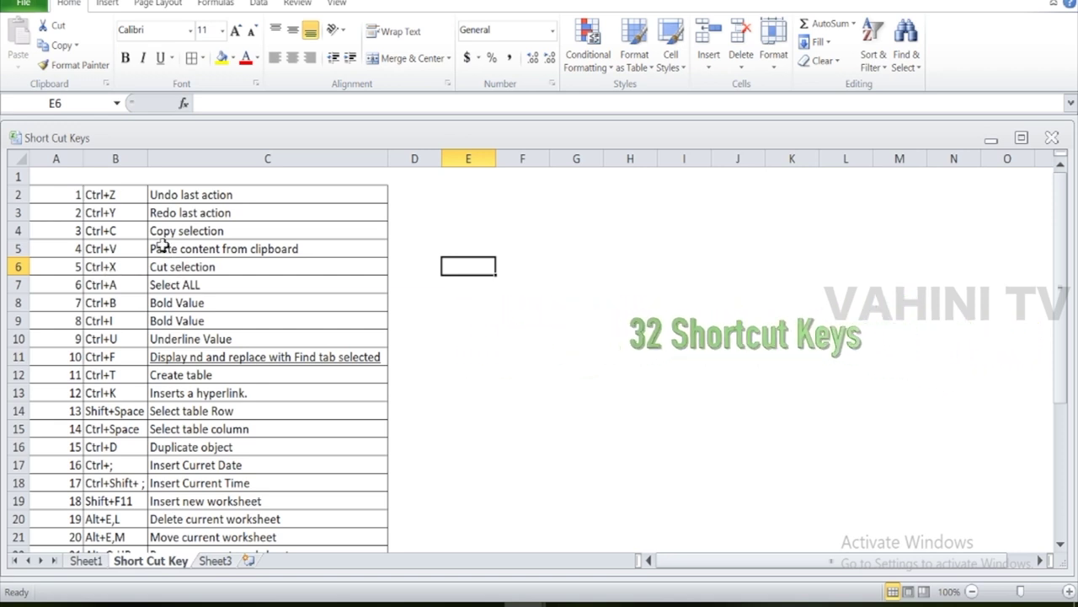
pyautogui.doubleClick(116, 197)
pyautogui.press('Escape')
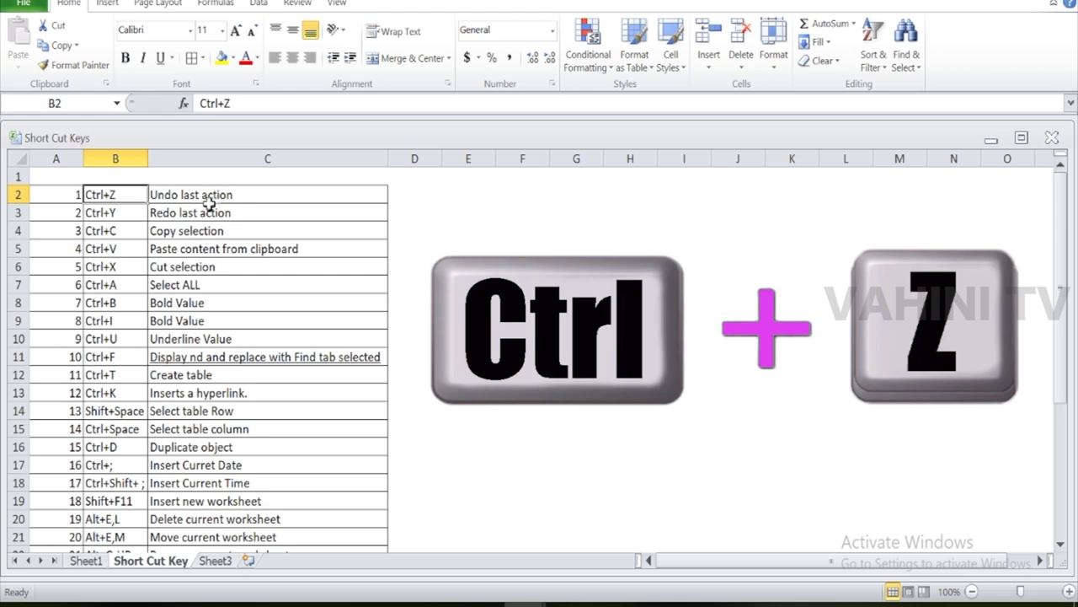
pyautogui.click(460, 210)
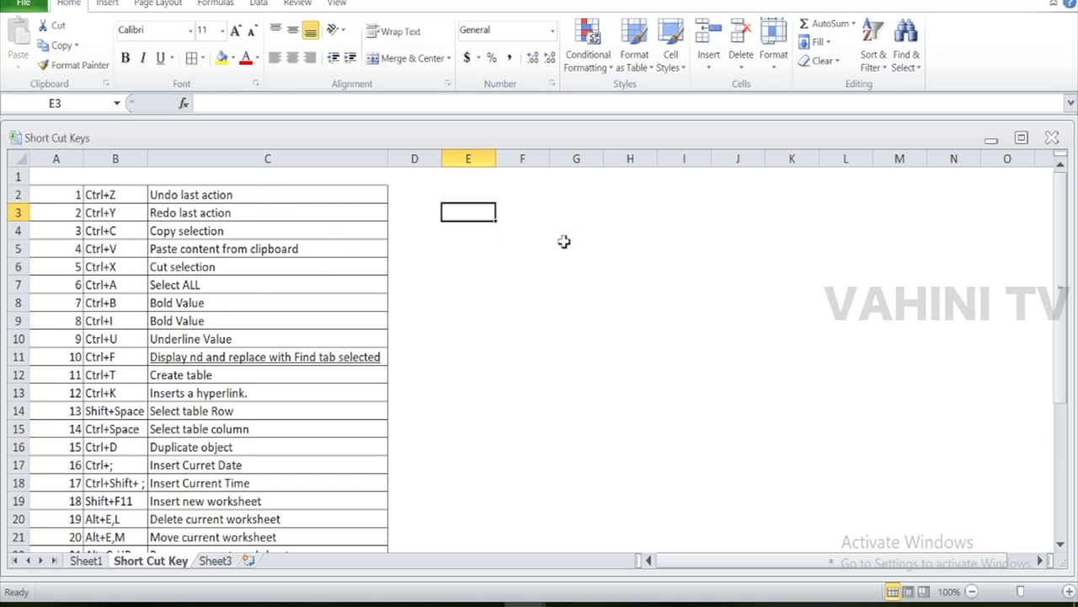
# - Enter the sample numbers 1, 2 and 3 into cells E3, E4 and E5
pyautogui.write('1')
pyautogui.press('Return')
pyautogui.write('2')
pyautogui.press('Return')
pyautogui.write('3')
pyautogui.press('Return')
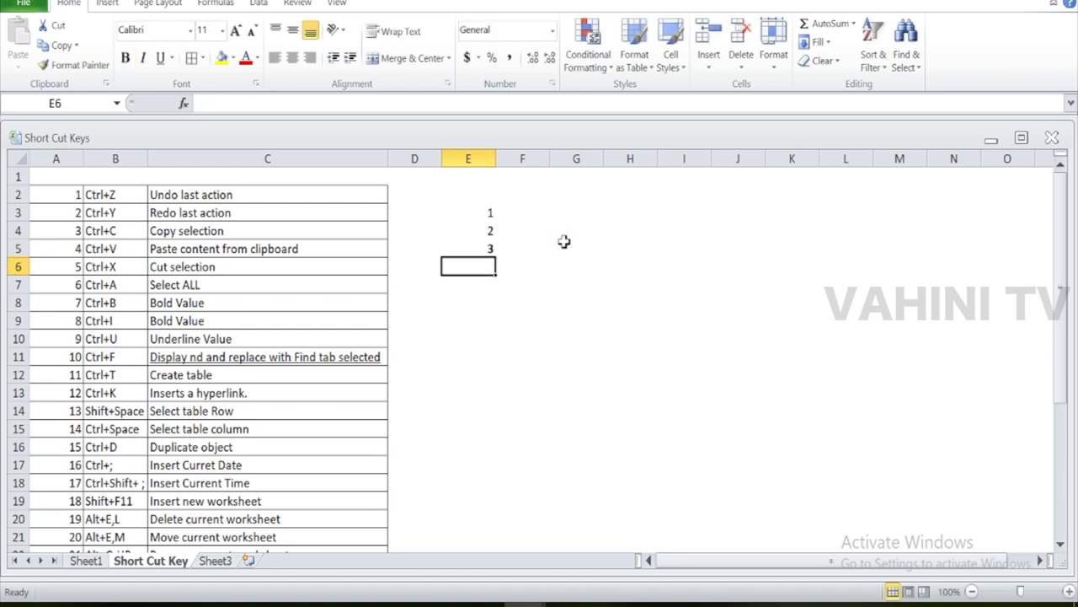
# - Demonstrate undo with Ctrl+Z and redo with Ctrl+Y so 1, 2, 3 all remain
pyautogui.hotkey('ctrl', 'z')
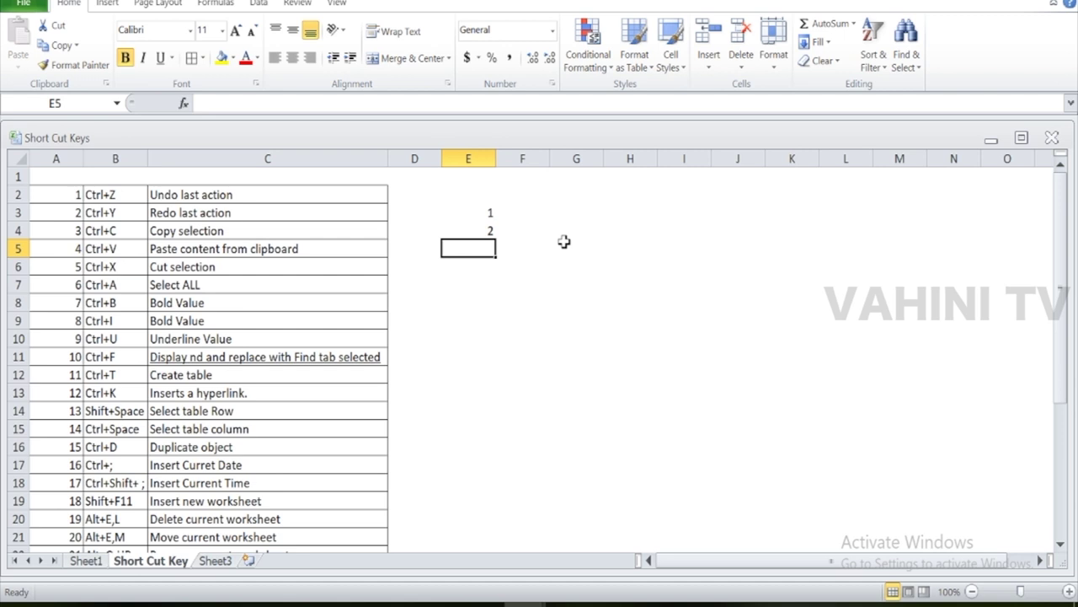
pyautogui.write('3')
pyautogui.hotkey('ctrl', 'z')
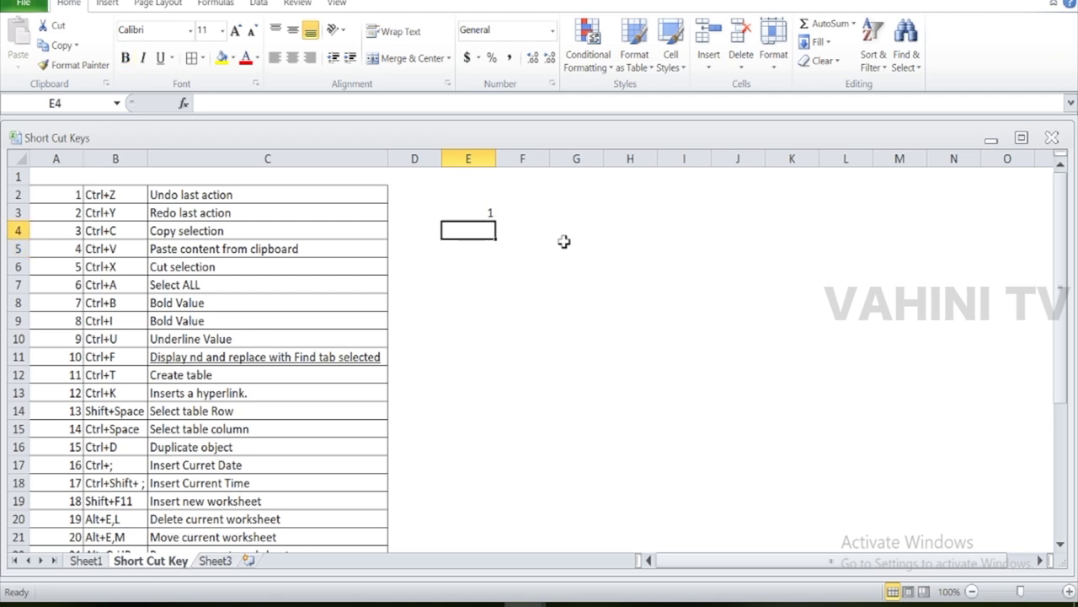
pyautogui.hotkey('ctrl', 'y')
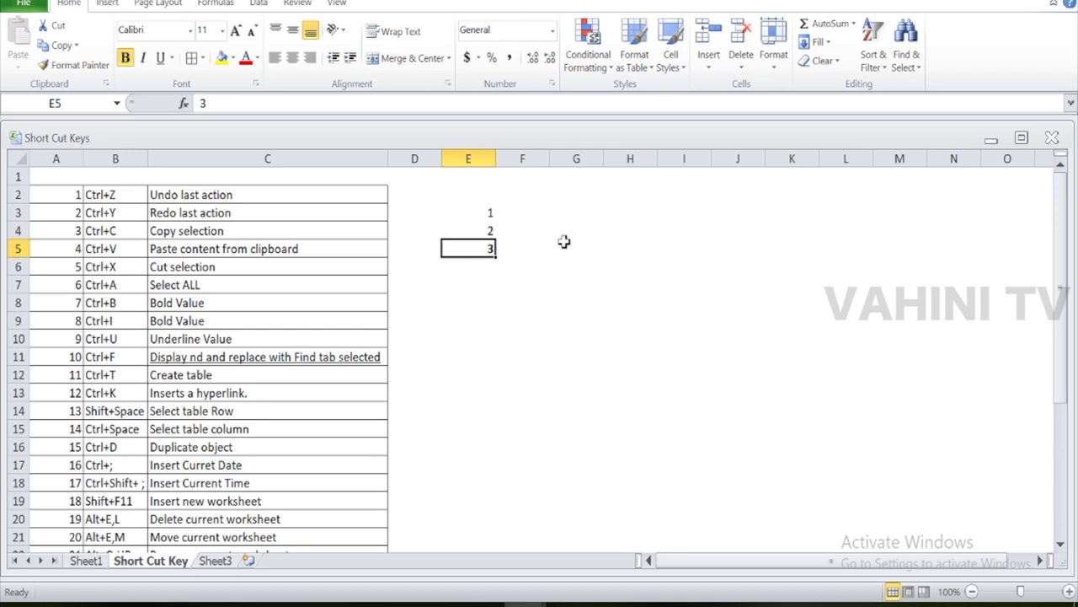
pyautogui.press('Left')
pyautogui.press('Left')
pyautogui.press('Left')
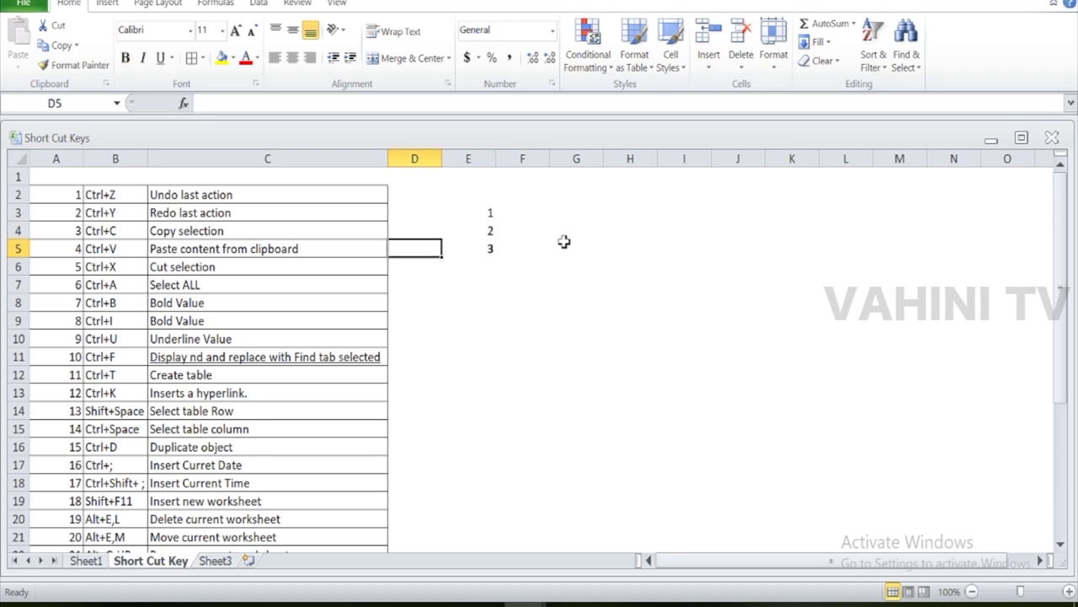
pyautogui.hotkey('shift', 'Right')
pyautogui.hotkey('shift', 'Down')
pyautogui.hotkey('shift', 'Down')
pyautogui.hotkey('shift', 'Down')
pyautogui.hotkey('shift', 'Down')
pyautogui.hotkey('shift', 'Down')
pyautogui.hotkey('shift', 'Down')
pyautogui.hotkey('shift', 'Down')
pyautogui.hotkey('shift', 'Down')
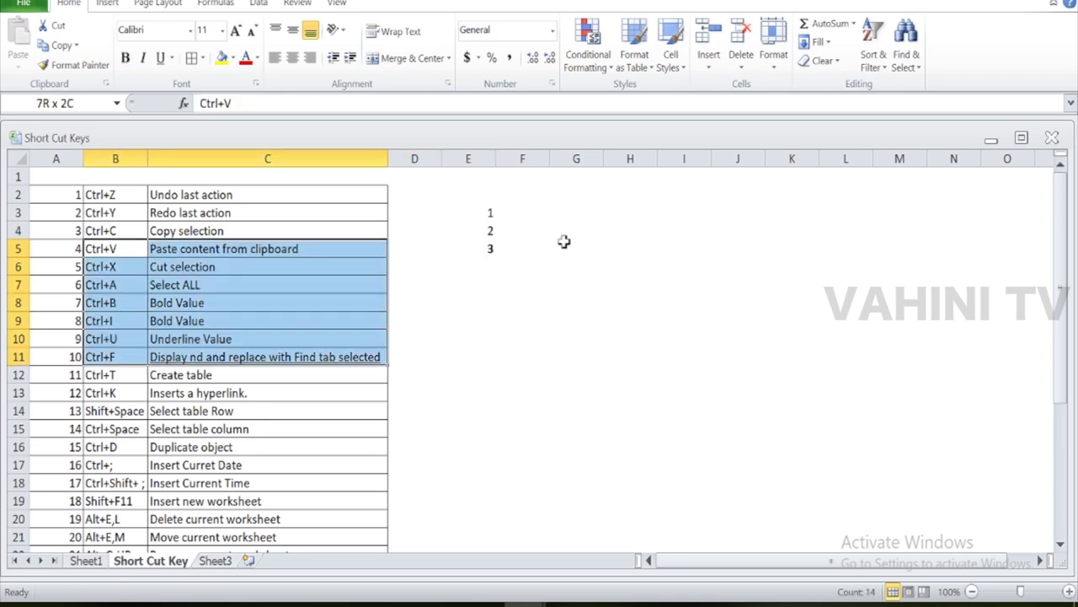
pyautogui.press('Delete')
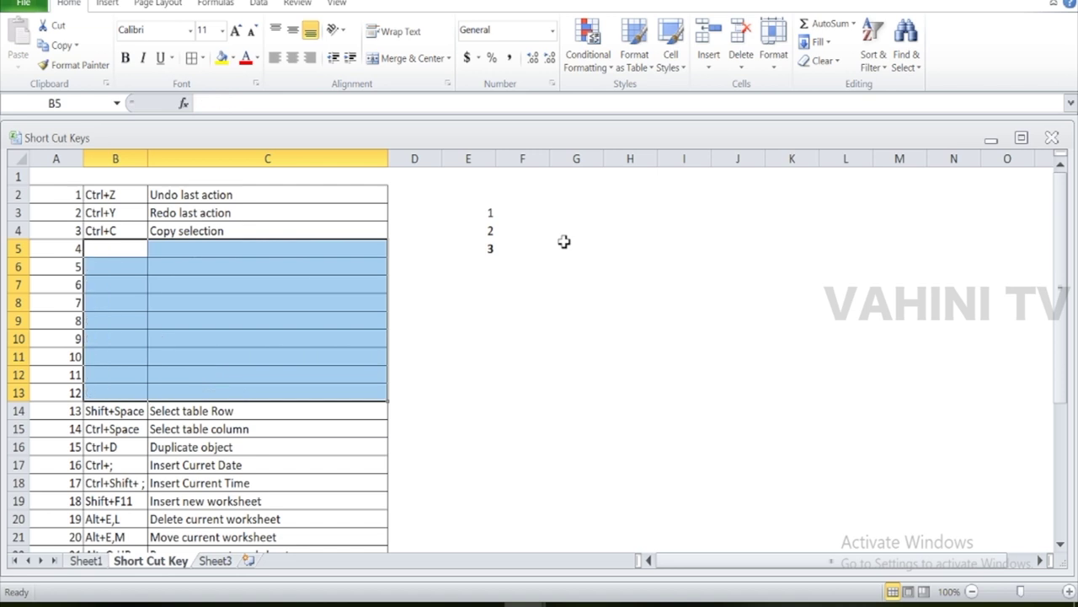
pyautogui.hotkey('ctrl', 'z')
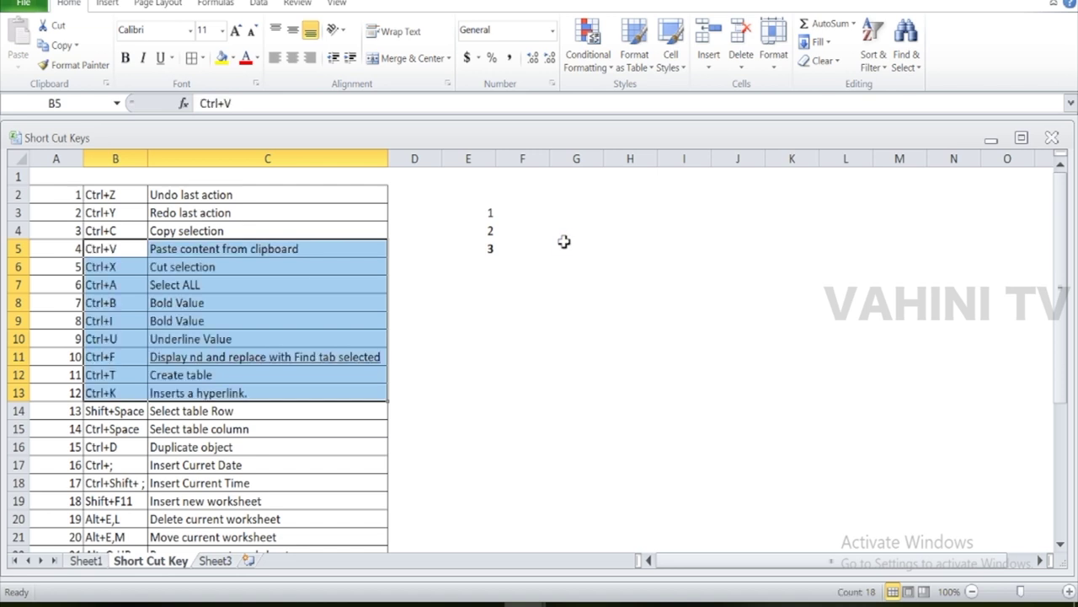
pyautogui.press('Up')
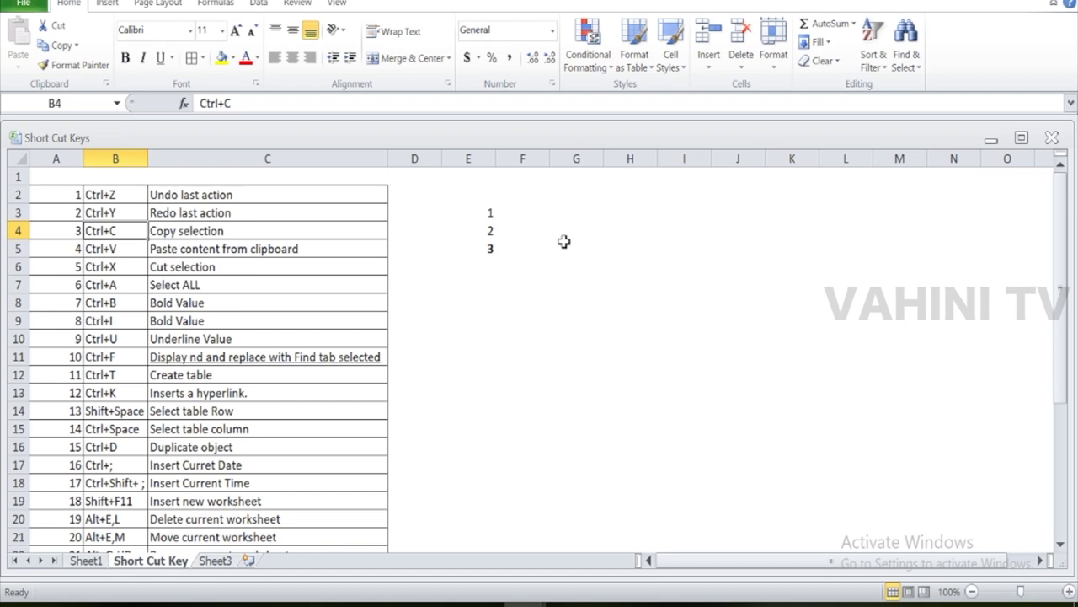
pyautogui.press('Right')
pyautogui.press('Right')
pyautogui.press('Right')
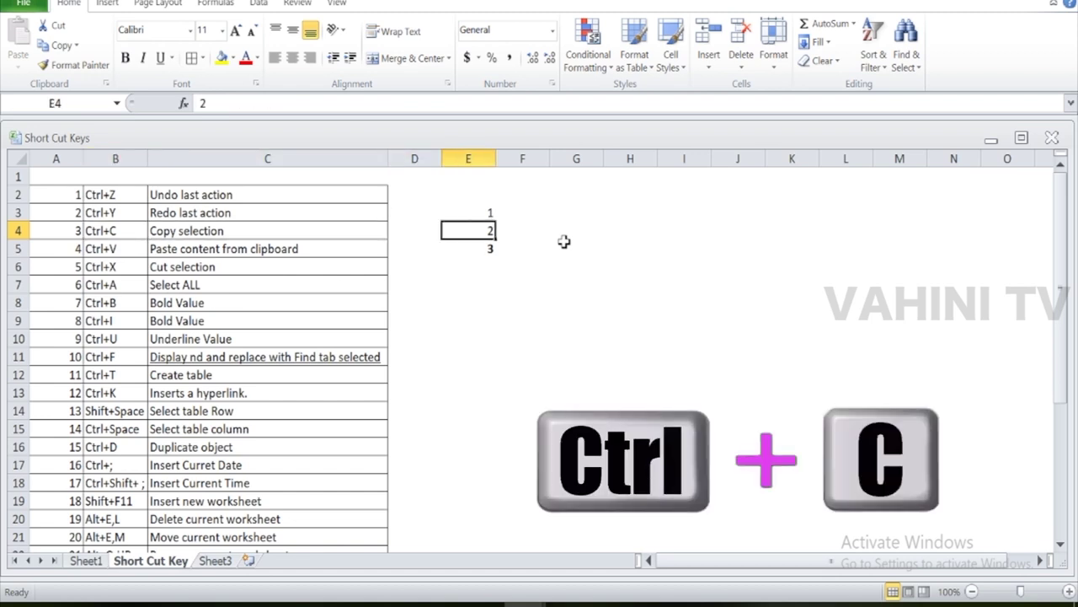
pyautogui.press('Up')
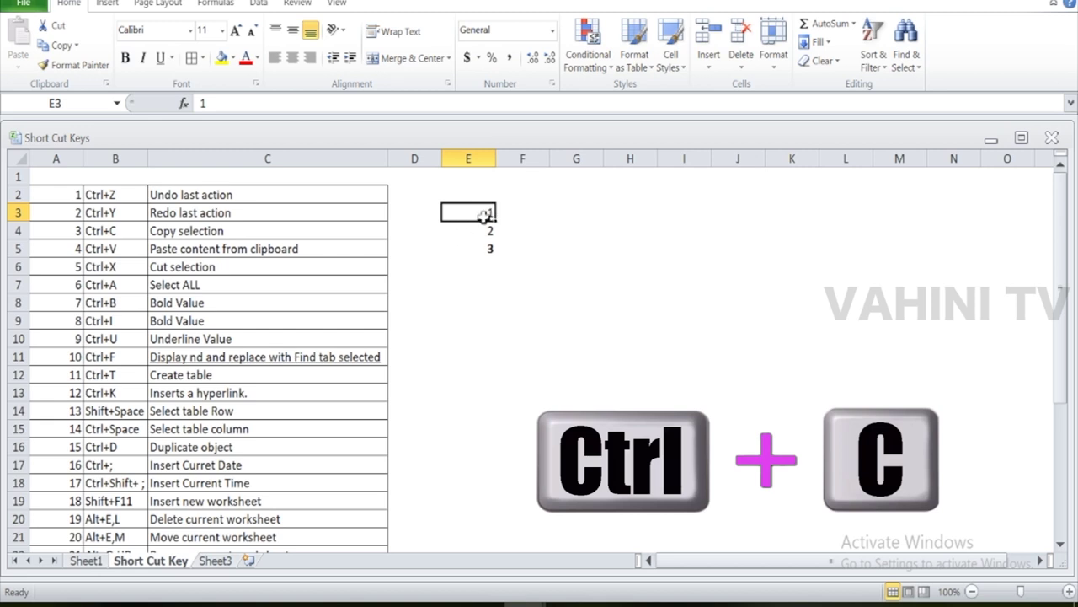
# - Copy the 1 from E3 and paste it into G3 using the right-click Paste option
pyautogui.click(573, 212)
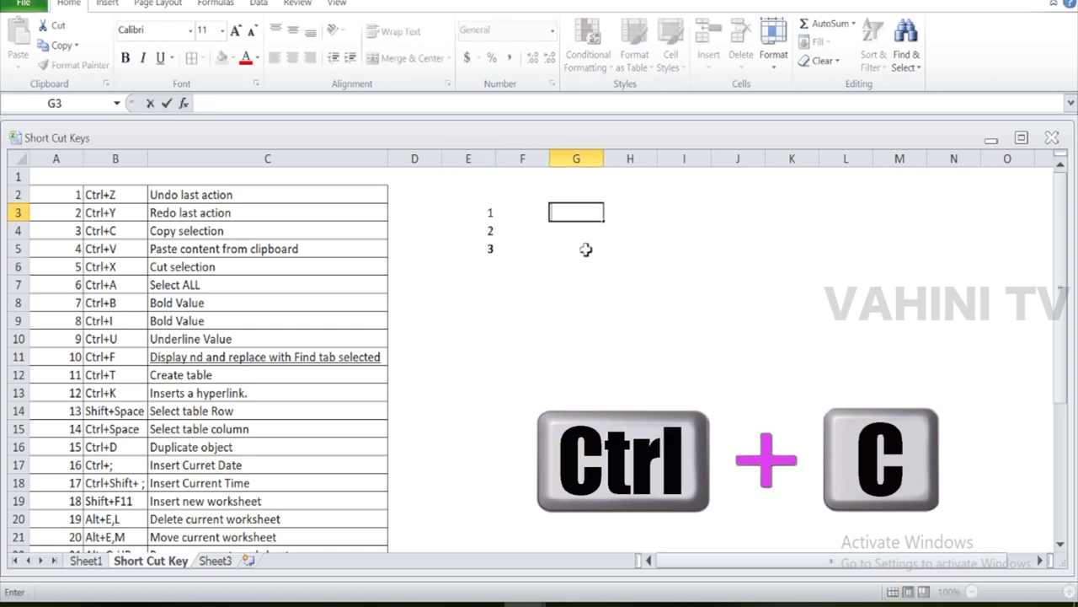
pyautogui.press('Escape')
pyautogui.press('Left')
pyautogui.press('Left')
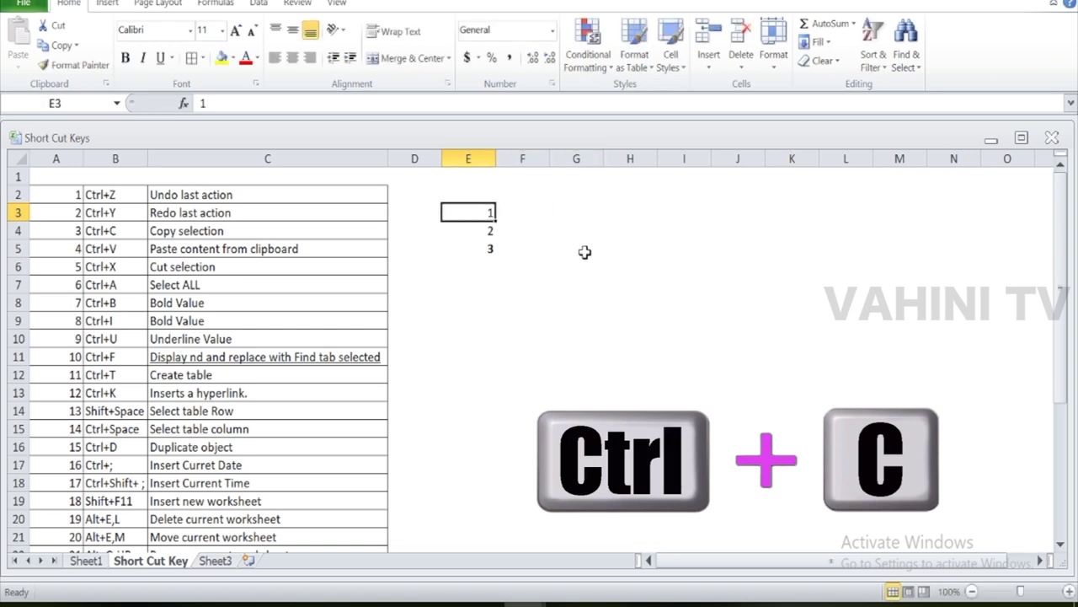
pyautogui.hotkey('ctrl', 'c')
pyautogui.press('Right')
pyautogui.press('Right')
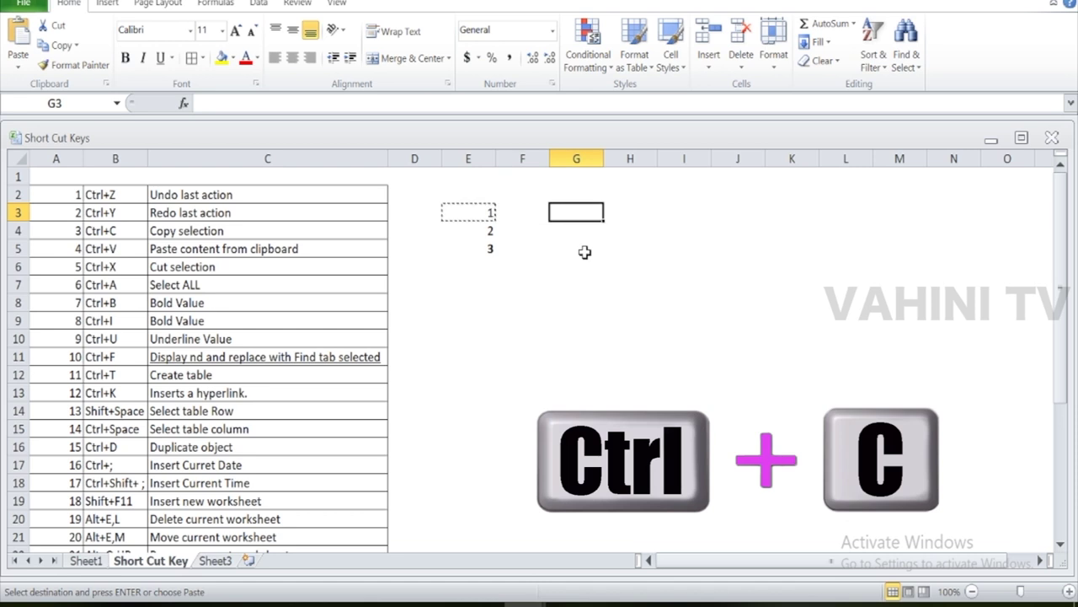
pyautogui.rightClick(584, 217)
pyautogui.press('Escape')
pyautogui.rightClick(589, 221)
pyautogui.click(620, 284)
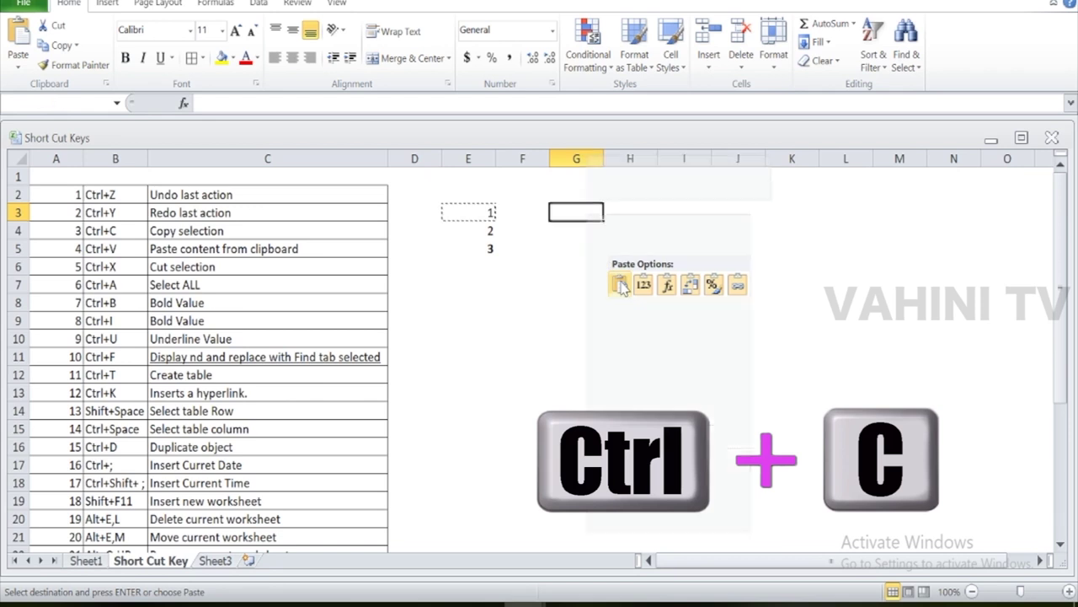
pyautogui.click(562, 265)
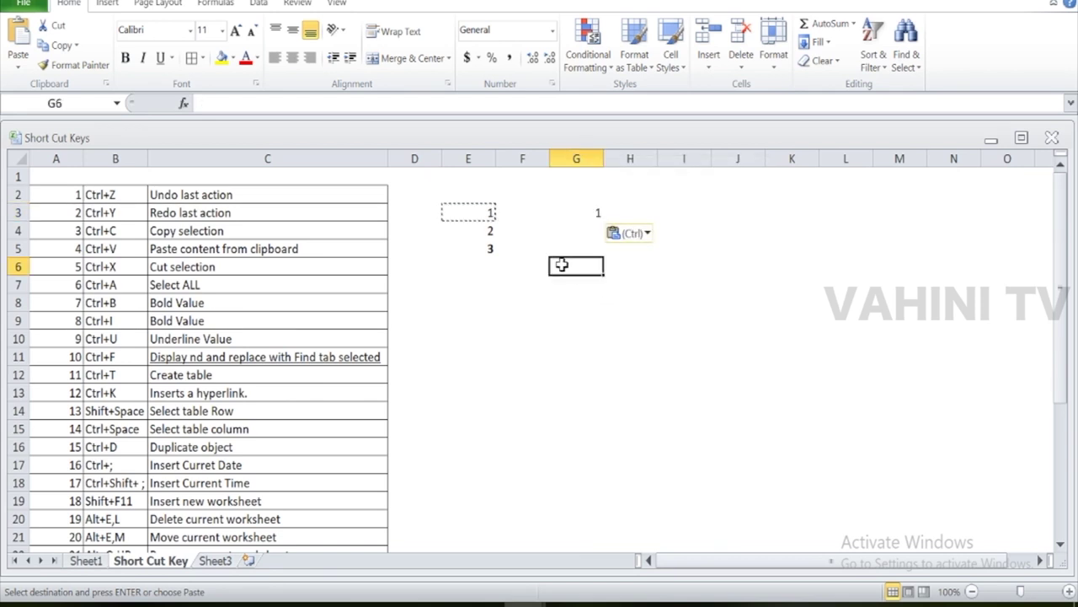
pyautogui.press('Escape')
# - Copy the 1 from E3 again and paste it into G3 with Ctrl+V
pyautogui.press('Up')
pyautogui.press('Up')
pyautogui.press('Up')
pyautogui.press('Left')
pyautogui.press('Left')
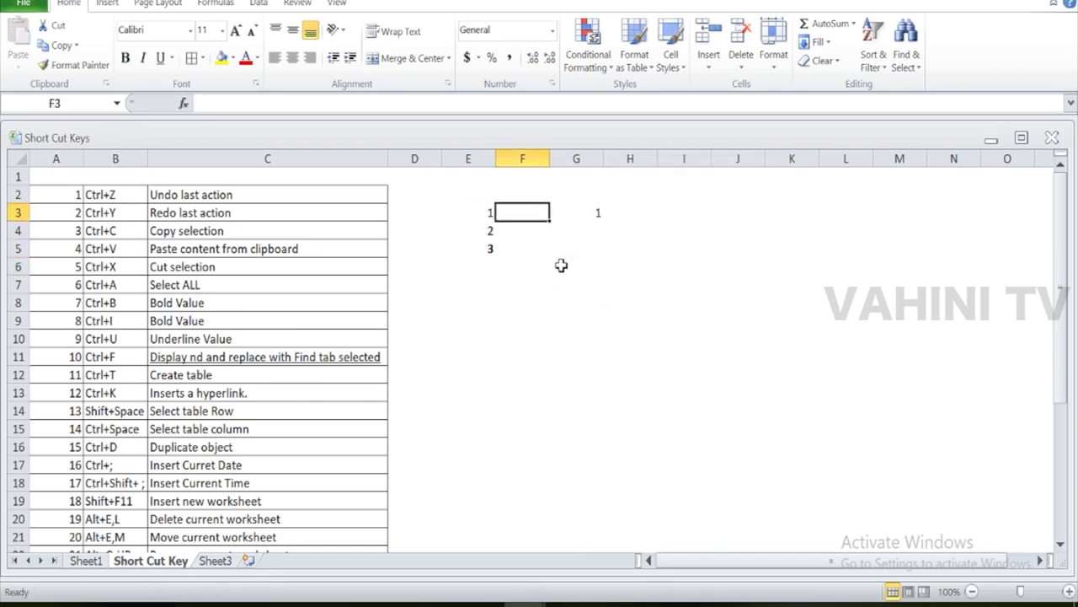
pyautogui.hotkey('ctrl', 'c')
pyautogui.press('Right')
pyautogui.press('Right')
pyautogui.press('Right')
pyautogui.press('Left')
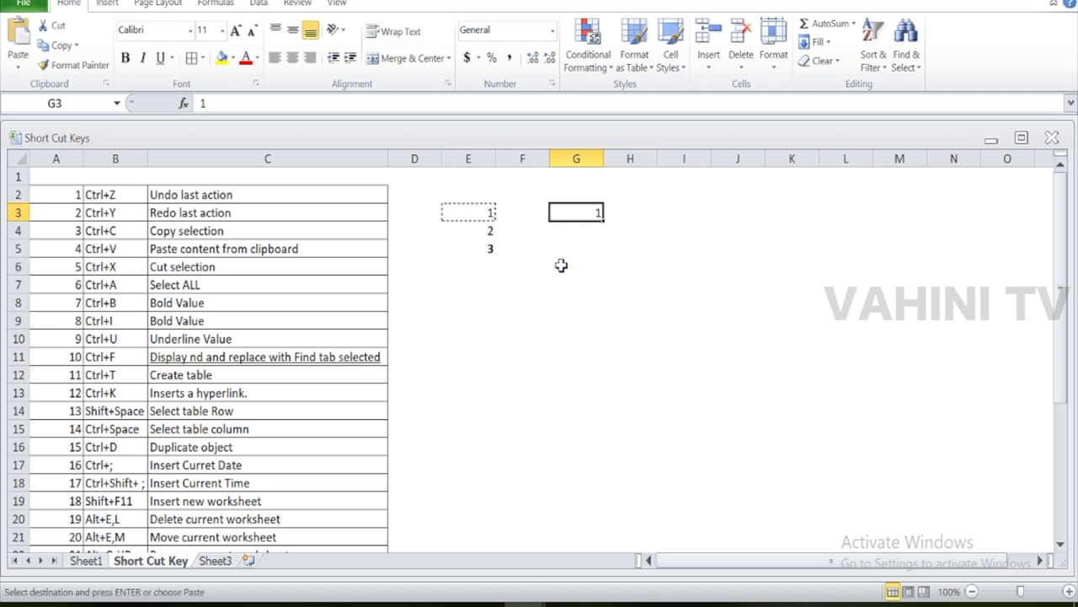
pyautogui.hotkey('ctrl', 'v')
pyautogui.press('Escape')
# - Select E3:E5 holding 1, 2, 3 and copy it
pyautogui.press('Down')
pyautogui.press('Left')
pyautogui.press('Left')
pyautogui.press('Up')
pyautogui.hotkey('shift', 'Down')
pyautogui.hotkey('shift', 'Down')
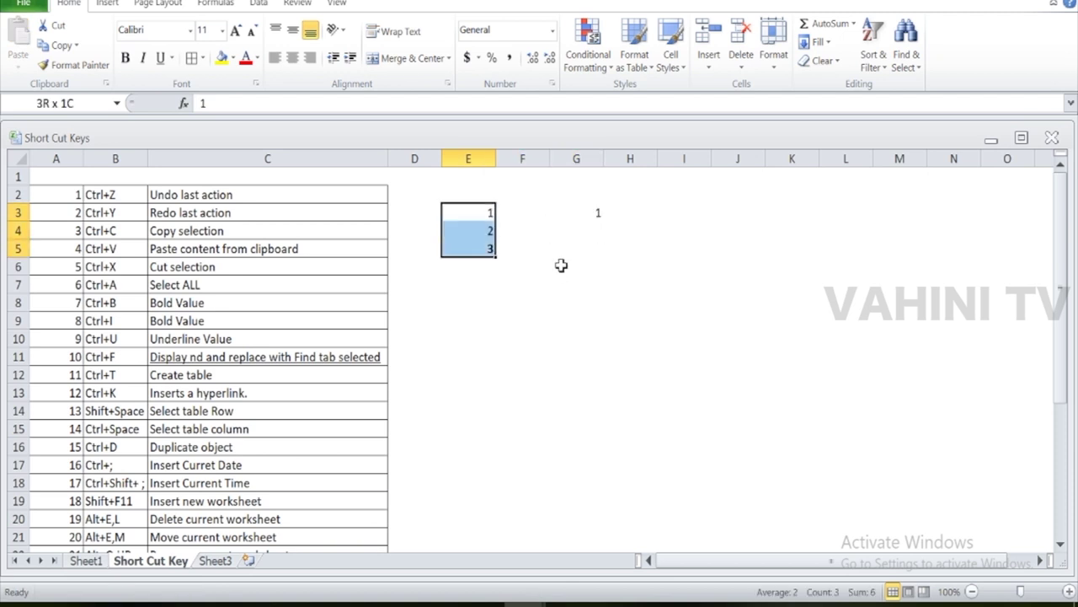
pyautogui.hotkey('ctrl', 'c')
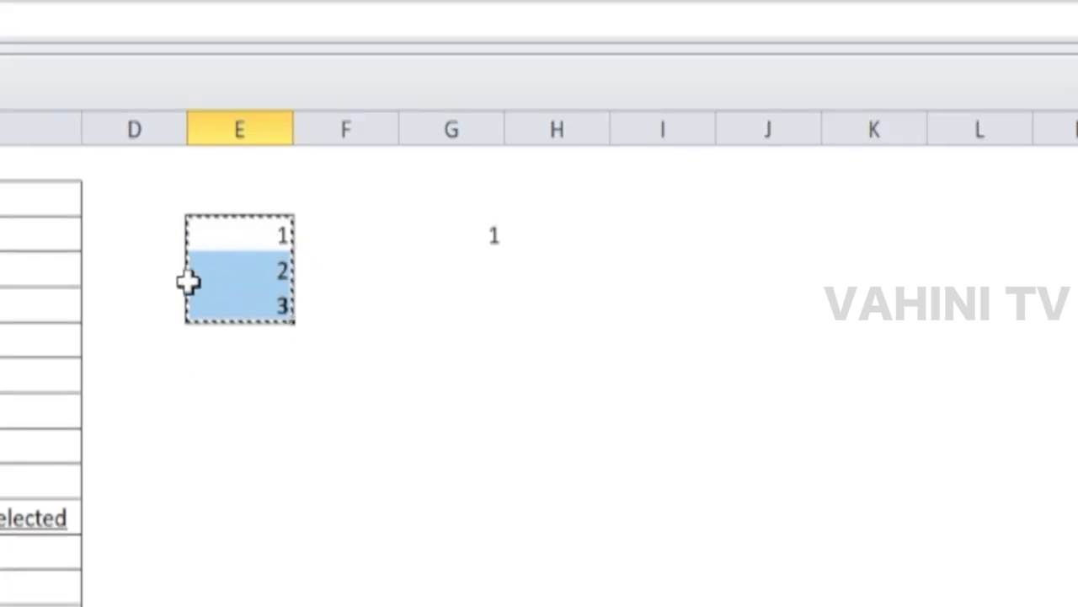
# - Paste the copied 1, 2, 3 into G3:G5
pyautogui.click(514, 283)
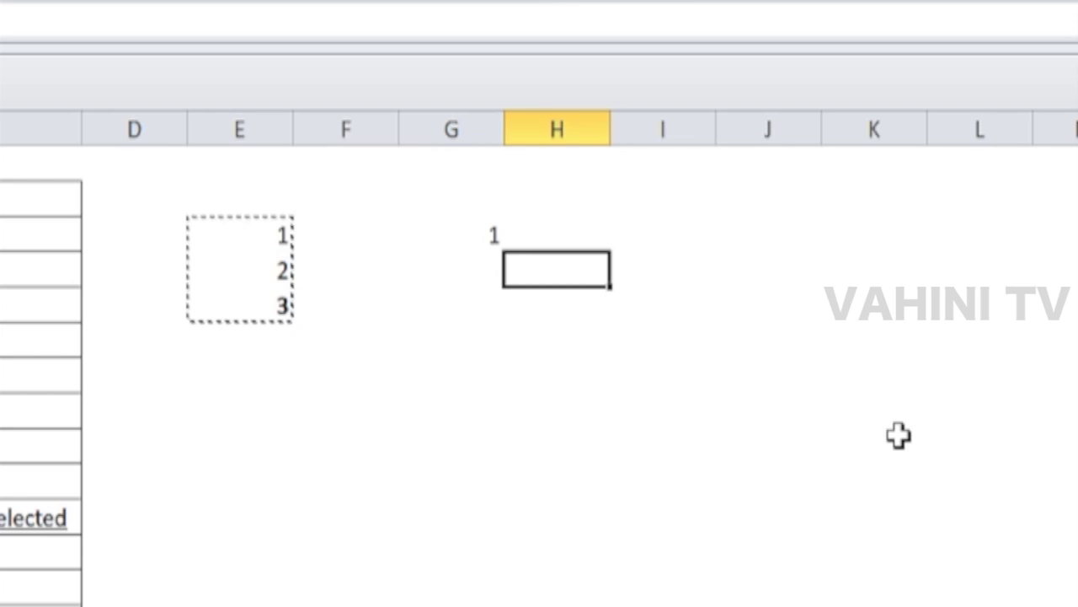
pyautogui.press('Left')
pyautogui.press('Up')
pyautogui.hotkey('ctrl', 'v')
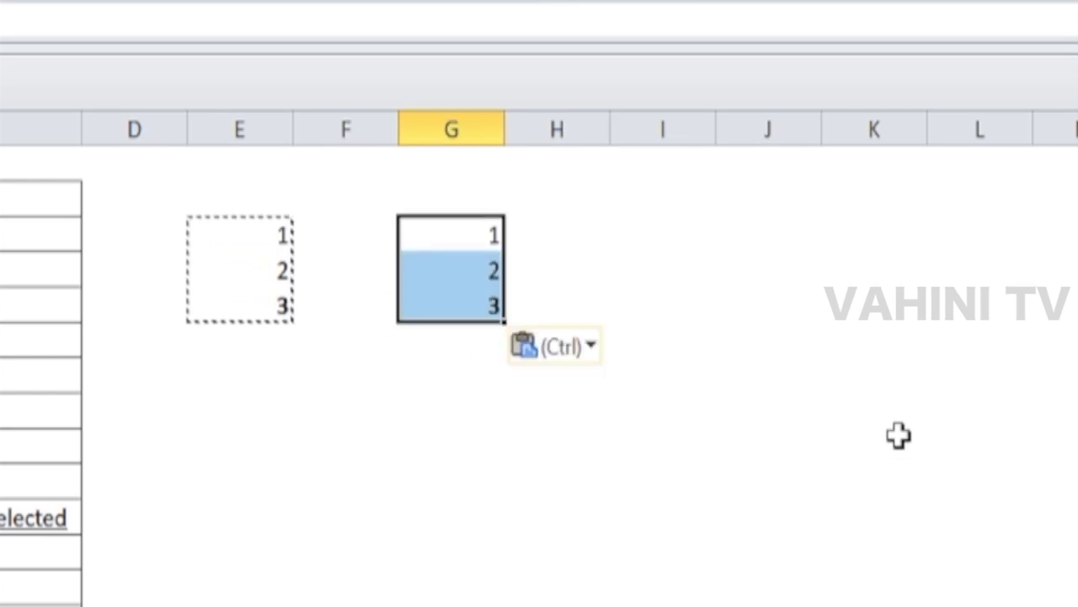
# - Repeat the paste of 1, 2, 3 into I3:I5 and J3:J5
pyautogui.press('Left')
pyautogui.press('Left')
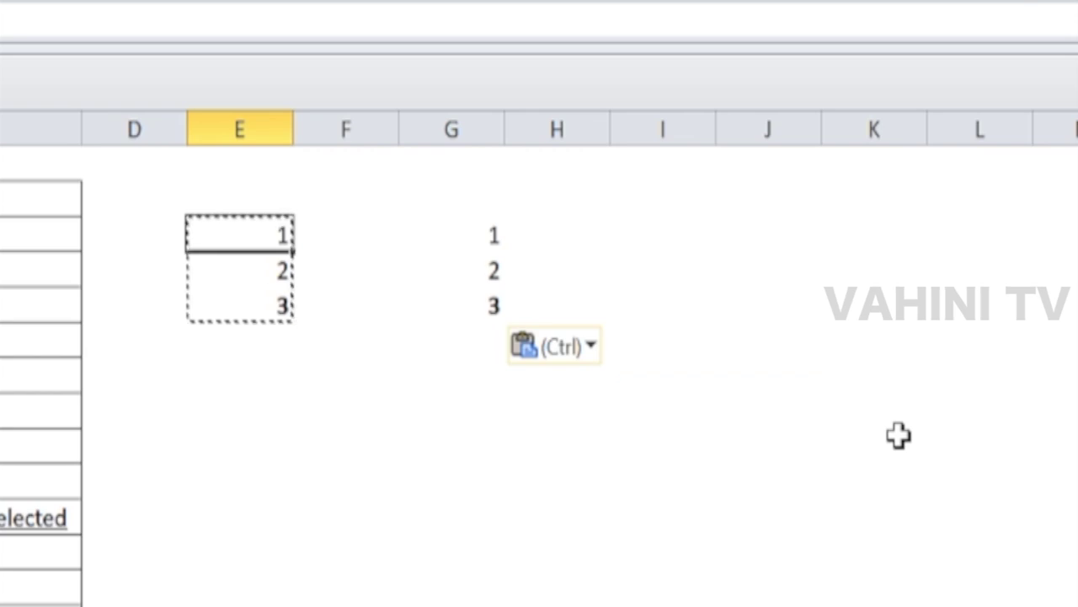
pyautogui.press('Right')
pyautogui.press('Right')
pyautogui.press('Right')
pyautogui.press('Right')
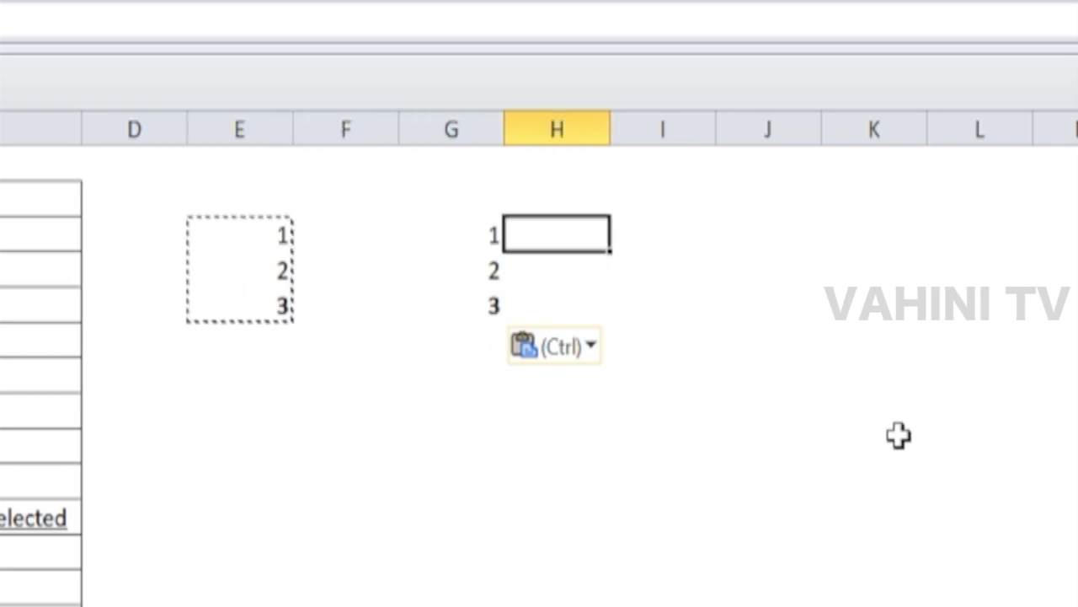
pyautogui.hotkey('ctrl', 'v')
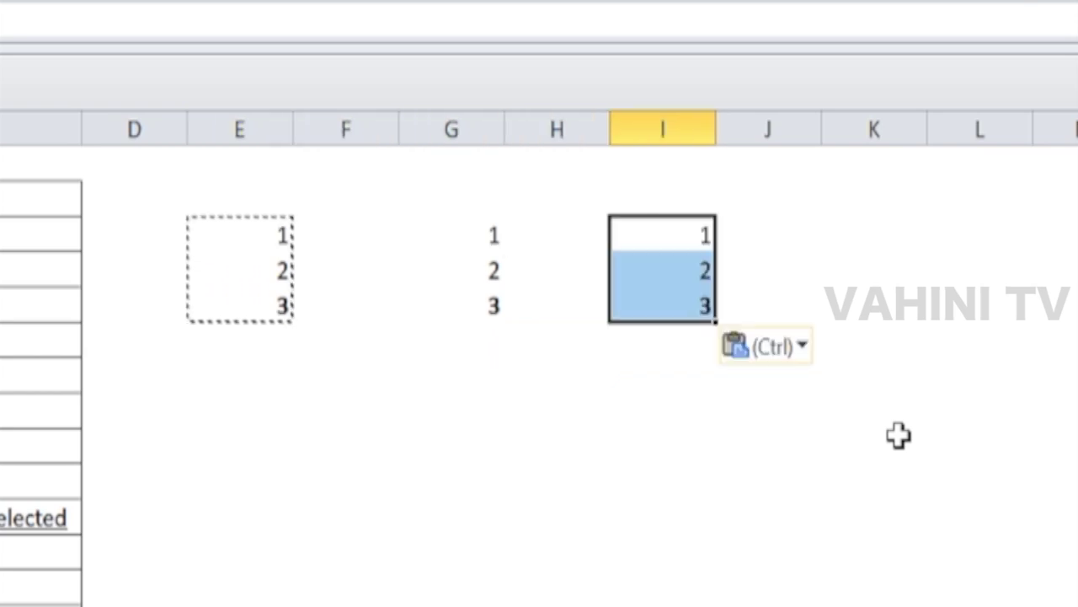
pyautogui.press('Right')
pyautogui.hotkey('ctrl', 'v')
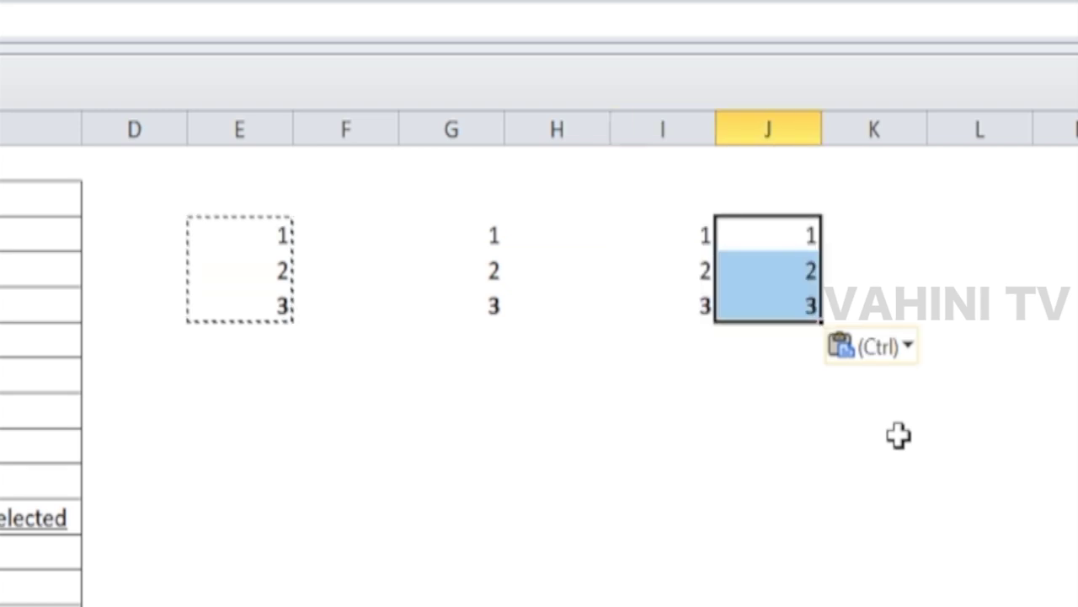
pyautogui.press('Right')
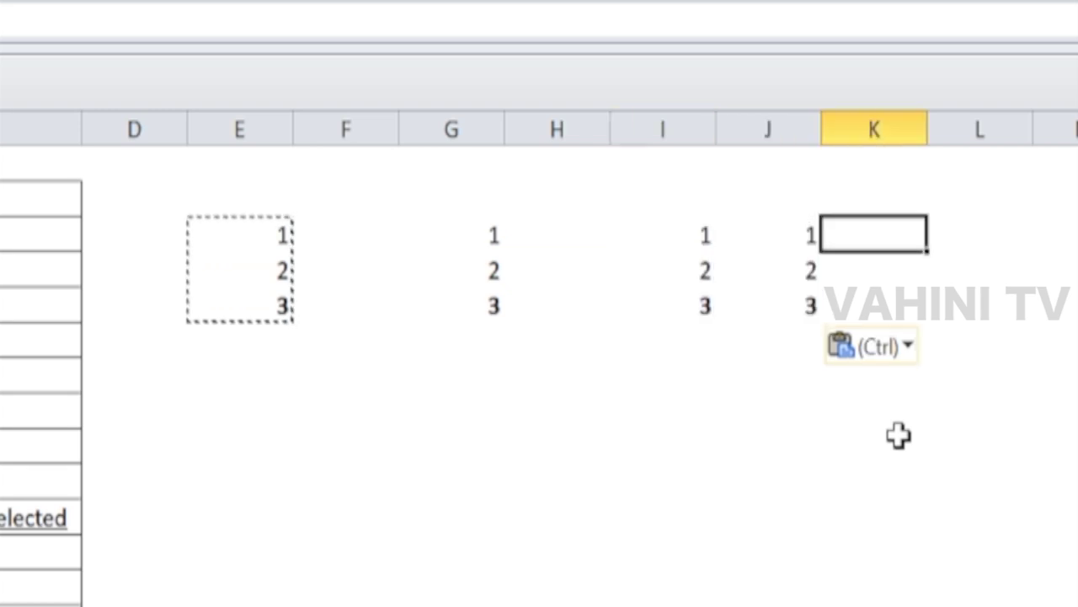
pyautogui.press('Left')
pyautogui.hotkey('shift', 'Left')
pyautogui.hotkey('shift', 'Left')
pyautogui.hotkey('shift', 'Left')
pyautogui.hotkey('shift', 'Left')
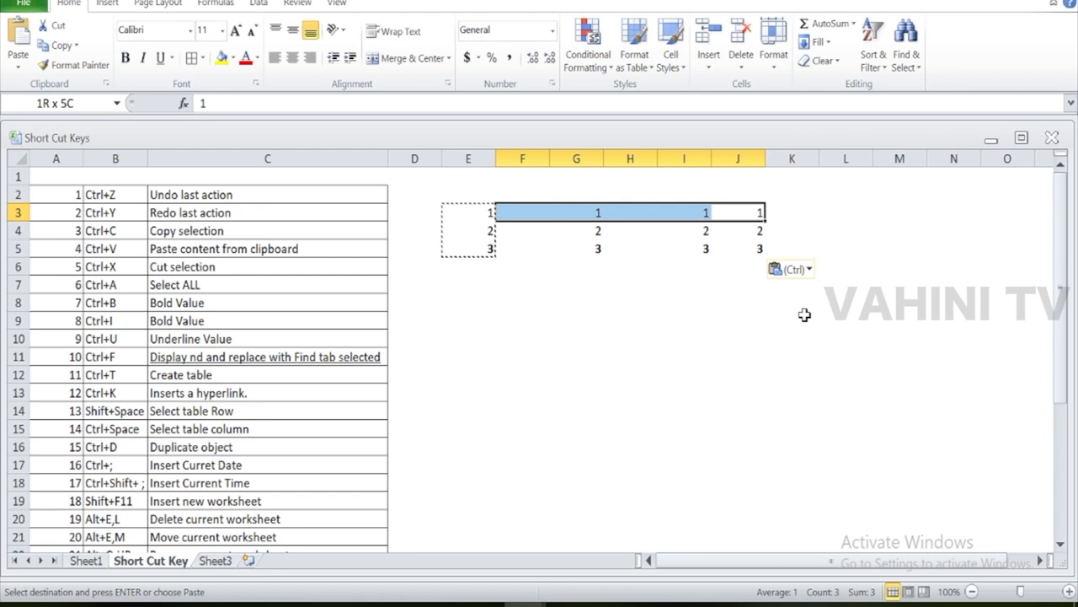
# - Select G3:J6 and delete the pasted copies
pyautogui.hotkey('shift', 'Right')
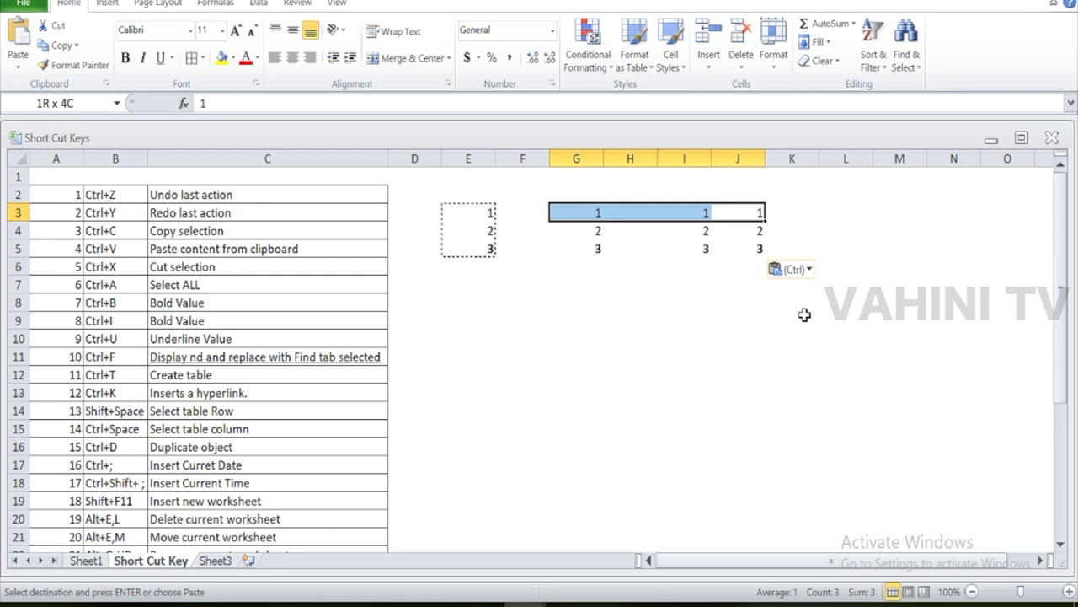
pyautogui.hotkey('shift', 'Down')
pyautogui.hotkey('shift', 'Down')
pyautogui.hotkey('shift', 'Down')
pyautogui.press('Delete')
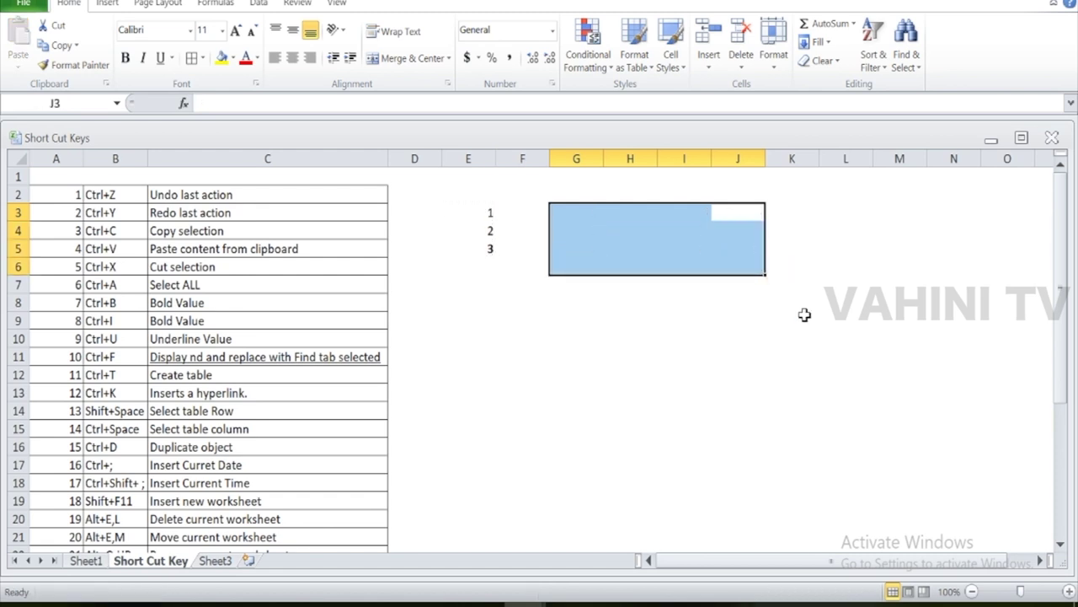
pyautogui.press('Left')
pyautogui.press('Left')
pyautogui.press('Left')
pyautogui.press('Left')
pyautogui.press('Left')
pyautogui.press('Left')
pyautogui.press('Left')
pyautogui.press('Left')
pyautogui.press('Left')
pyautogui.press('Down')
pyautogui.press('Down')
pyautogui.press('Down')
pyautogui.press('Right')
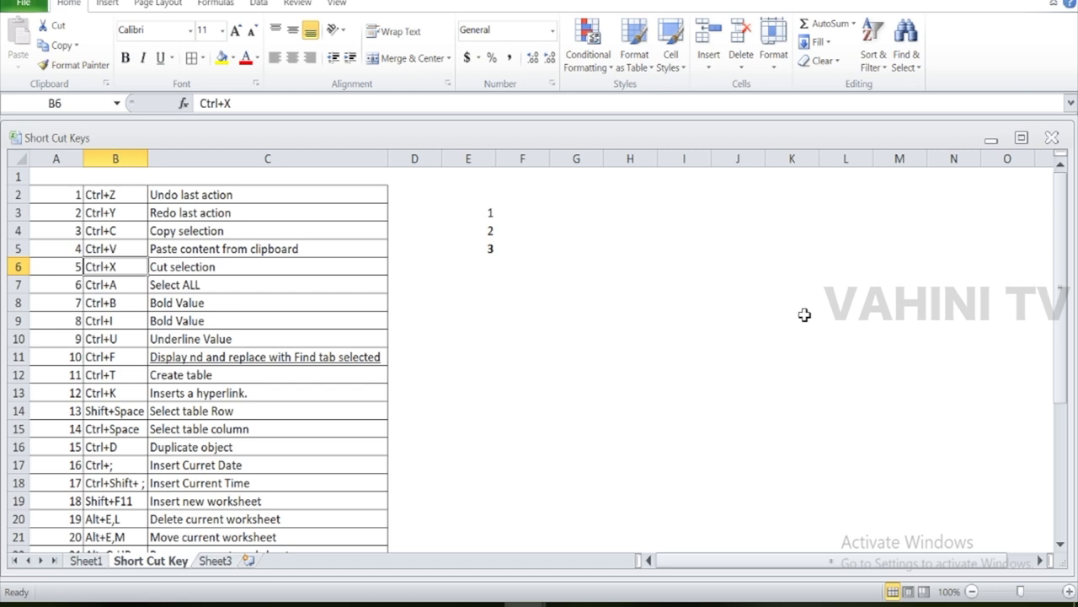
pyautogui.press('Up')
# - Copy 1, 2, 3 from E3:E5 and paste them into G3:G5 again
pyautogui.press('Right')
pyautogui.press('Right')
pyautogui.press('Right')
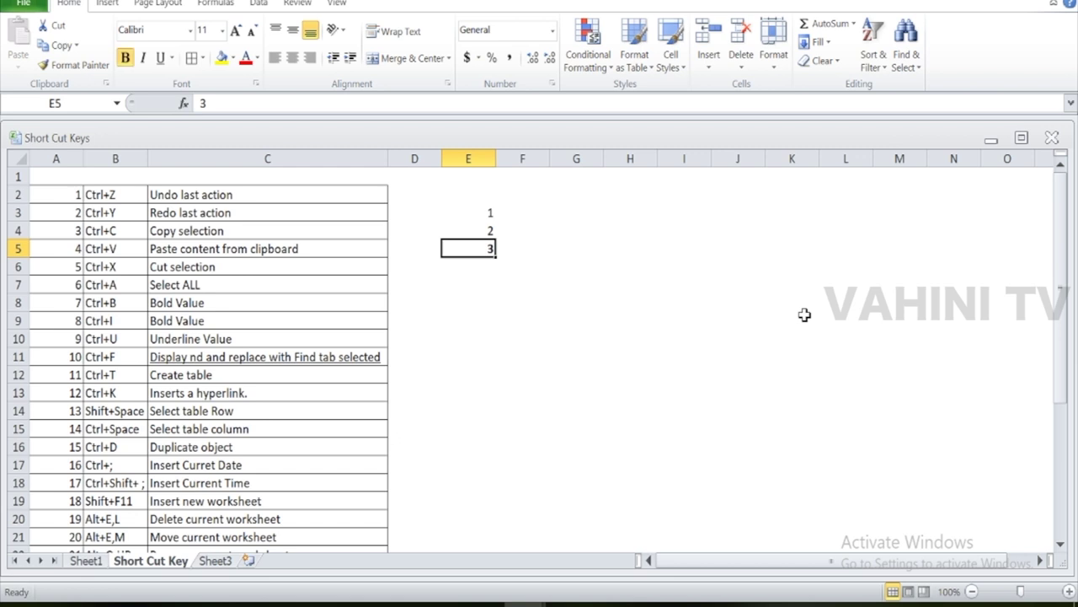
pyautogui.hotkey('shift', 'Up')
pyautogui.hotkey('shift', 'Up')
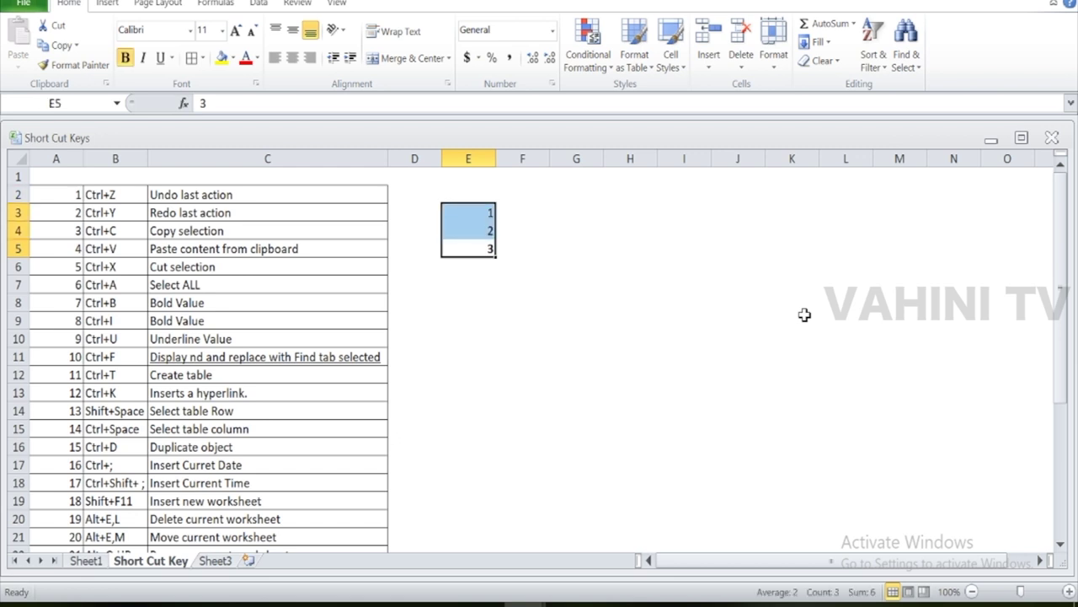
pyautogui.hotkey('ctrl', 'c')
pyautogui.press('Right')
pyautogui.press('Right')
pyautogui.press('Up')
pyautogui.press('Up')
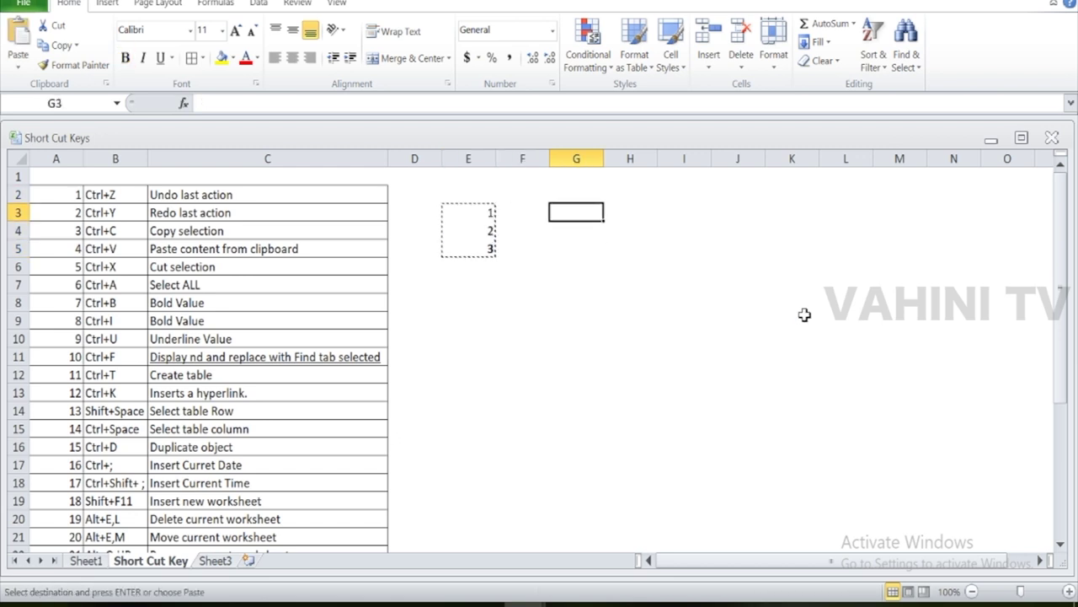
pyautogui.hotkey('ctrl', 'v')
pyautogui.press('Left')
pyautogui.press('Left')
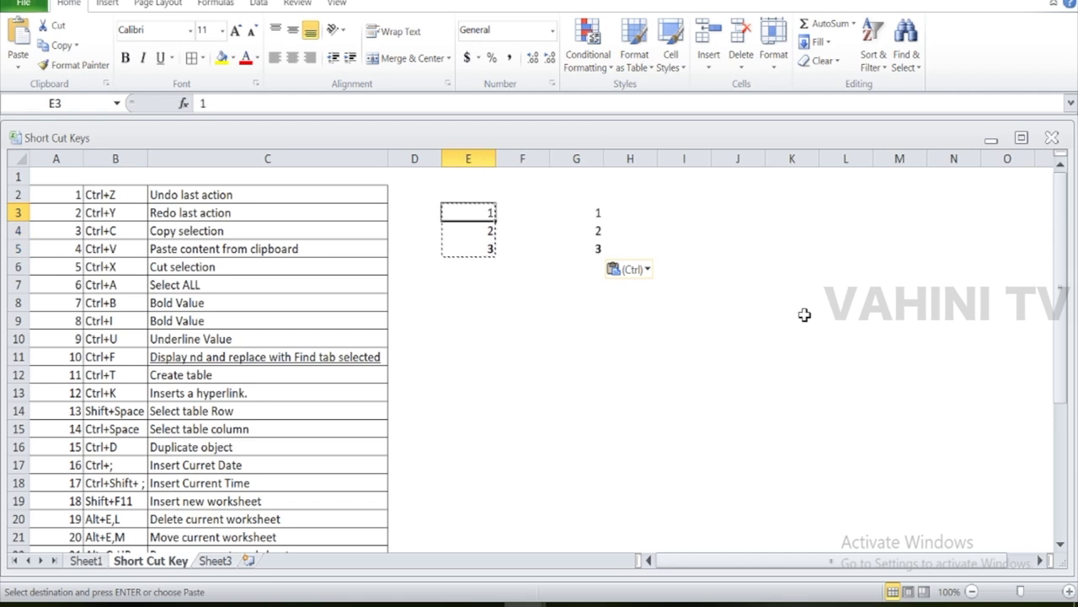
pyautogui.hotkey('shift', 'Down')
pyautogui.hotkey('shift', 'Down')
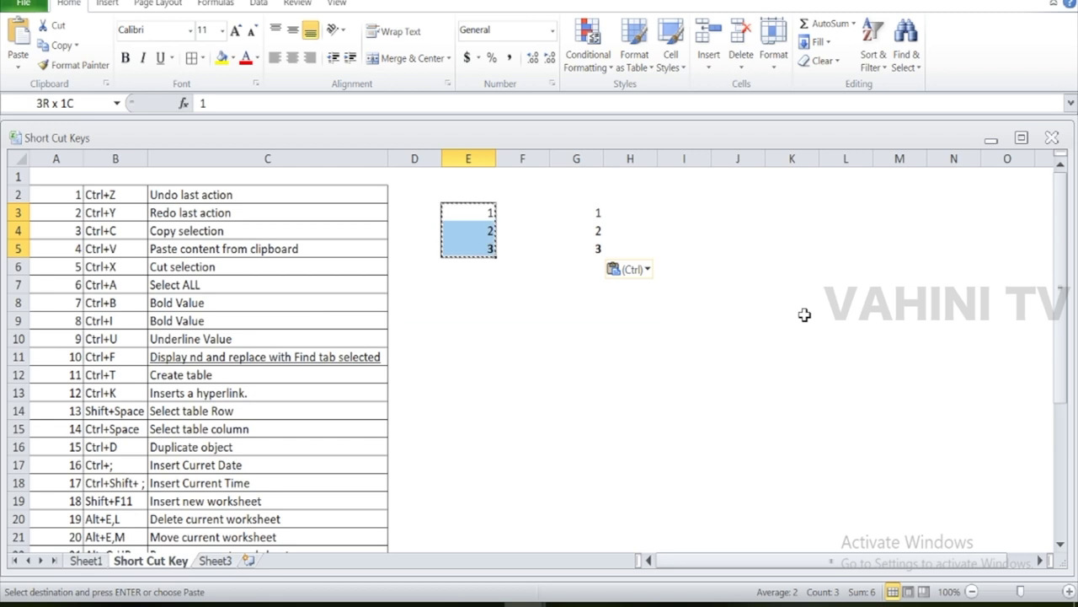
# - Cut the 1, 2, 3 from E3:E5 and paste them into I3:I5
pyautogui.press('Right')
pyautogui.press('Right')
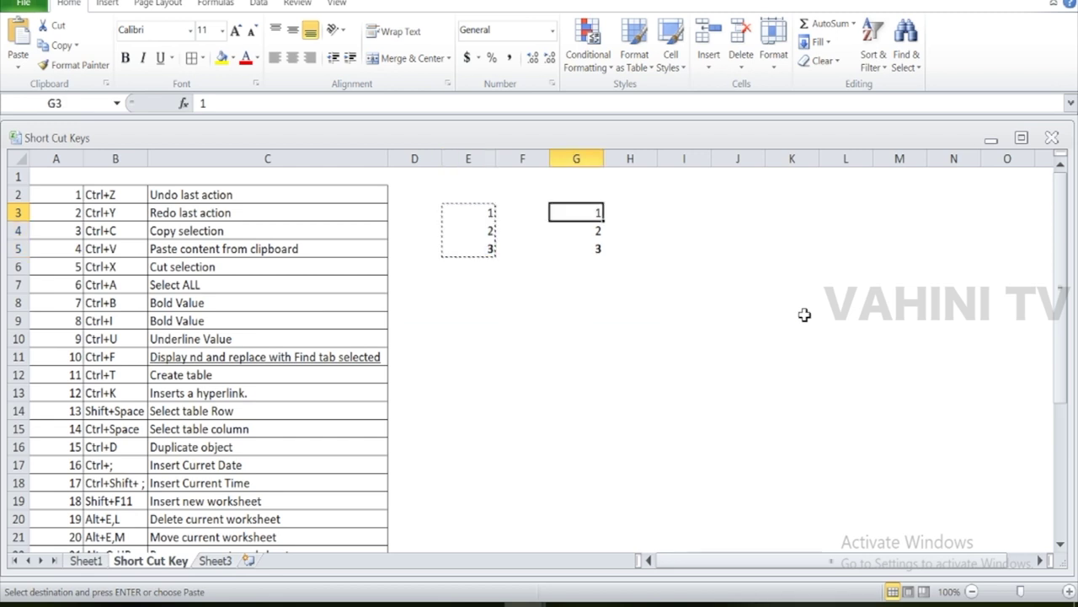
pyautogui.press('Left')
pyautogui.press('Left')
pyautogui.press('Escape')
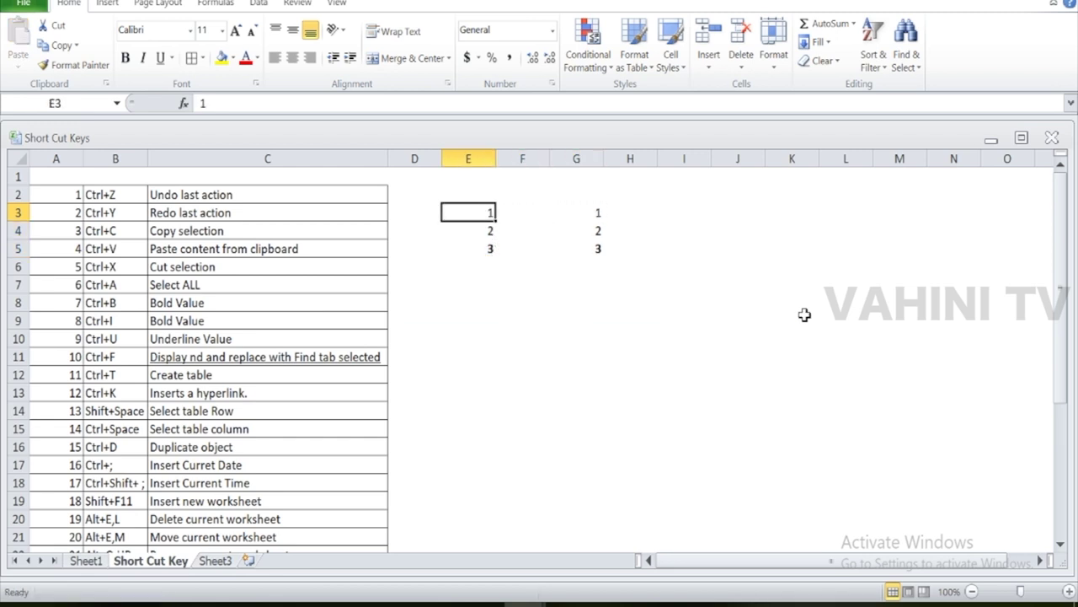
pyautogui.hotkey('shift', 'Down')
pyautogui.hotkey('shift', 'Down')
pyautogui.hotkey('ctrl', 'c')
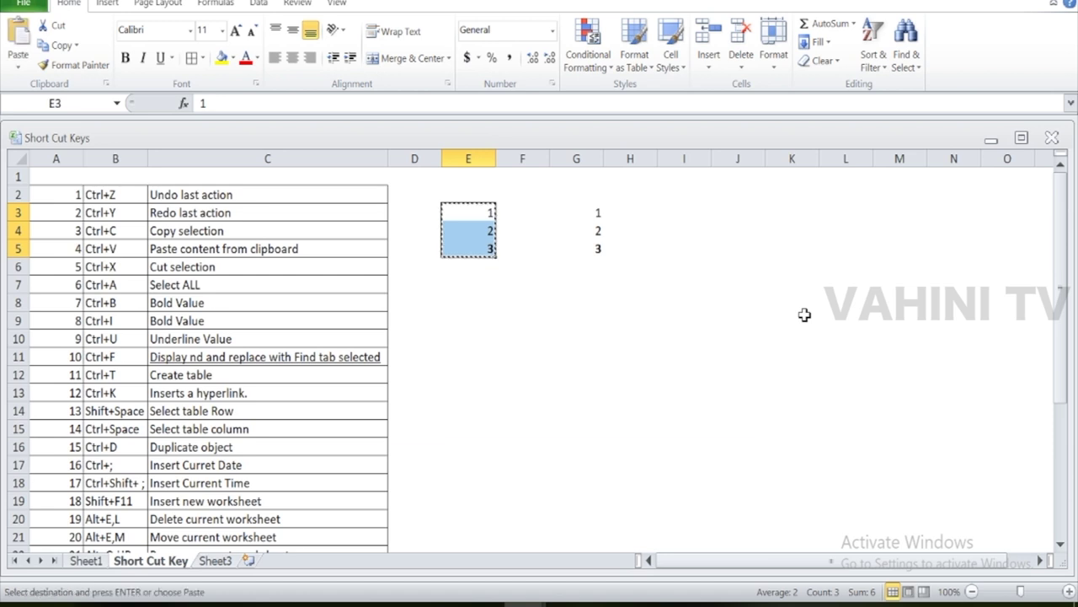
pyautogui.press('Right')
pyautogui.press('Right')
pyautogui.press('Right')
pyautogui.press('Right')
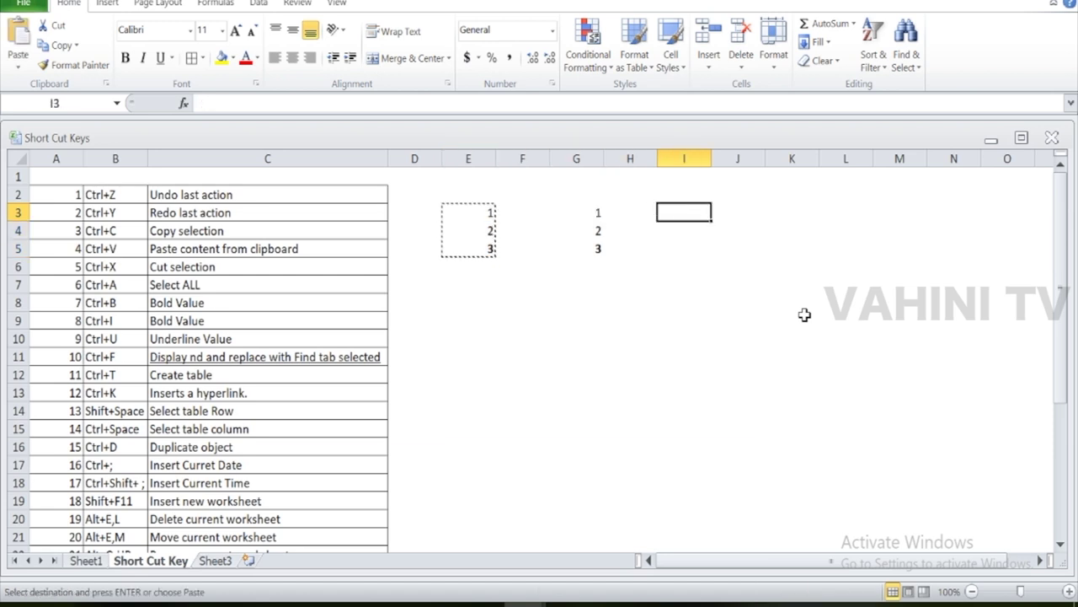
pyautogui.hotkey('ctrl', 'v')
pyautogui.press('Left')
pyautogui.press('Left')
pyautogui.press('Left')
pyautogui.press('Left')
pyautogui.press('Right')
pyautogui.press('Right')
pyautogui.press('Right')
pyautogui.press('Right')
pyautogui.press('Right')
pyautogui.press('Left')
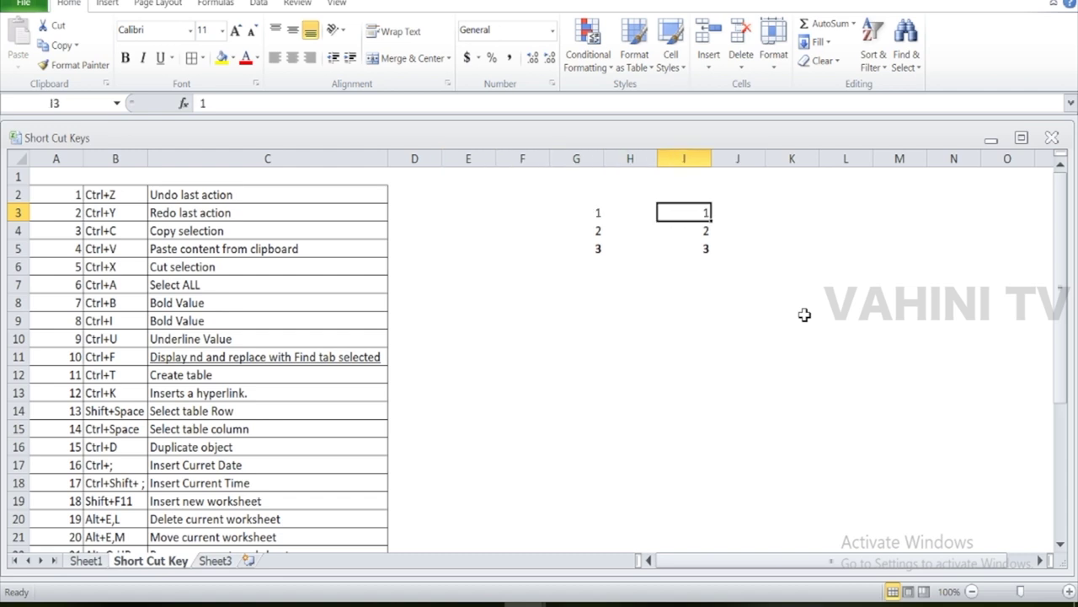
pyautogui.press('Left')
pyautogui.press('Left')
pyautogui.press('Left')
pyautogui.press('Left')
pyautogui.press('Left')
pyautogui.press('Down')
pyautogui.press('Down')
pyautogui.press('Down')
pyautogui.press('Down')
pyautogui.press('Left')
pyautogui.press('Left')
pyautogui.press('Right')
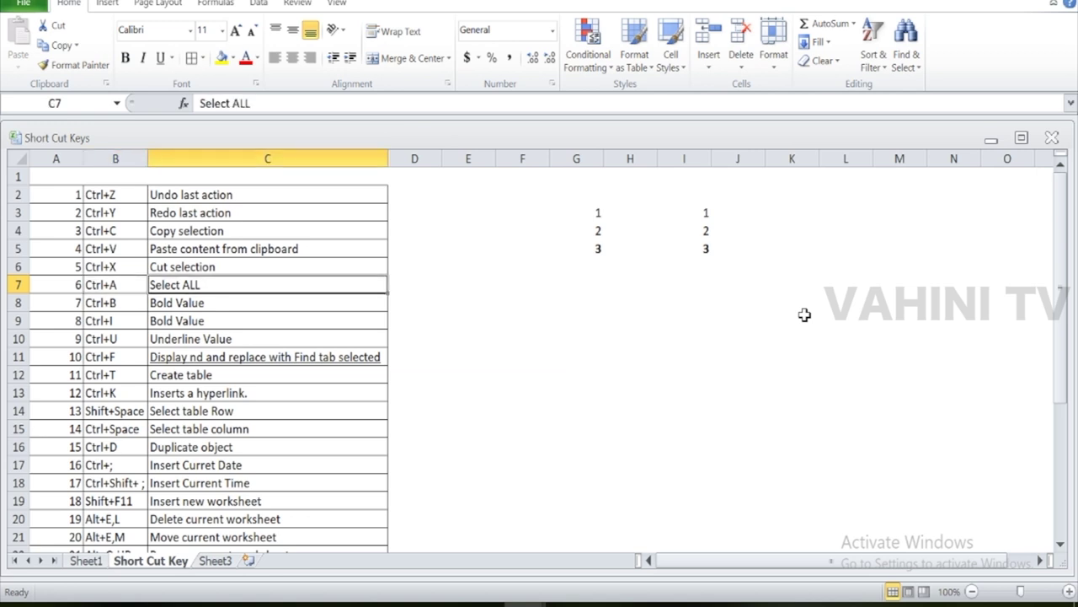
pyautogui.press('Left')
pyautogui.press('Left')
pyautogui.press('Right')
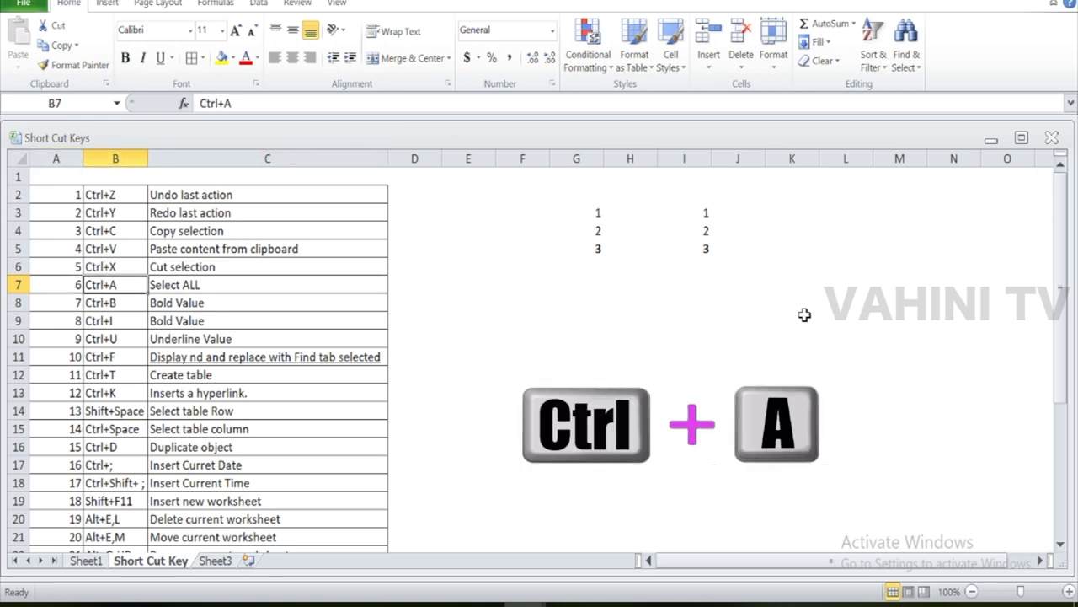
pyautogui.click(488, 299)
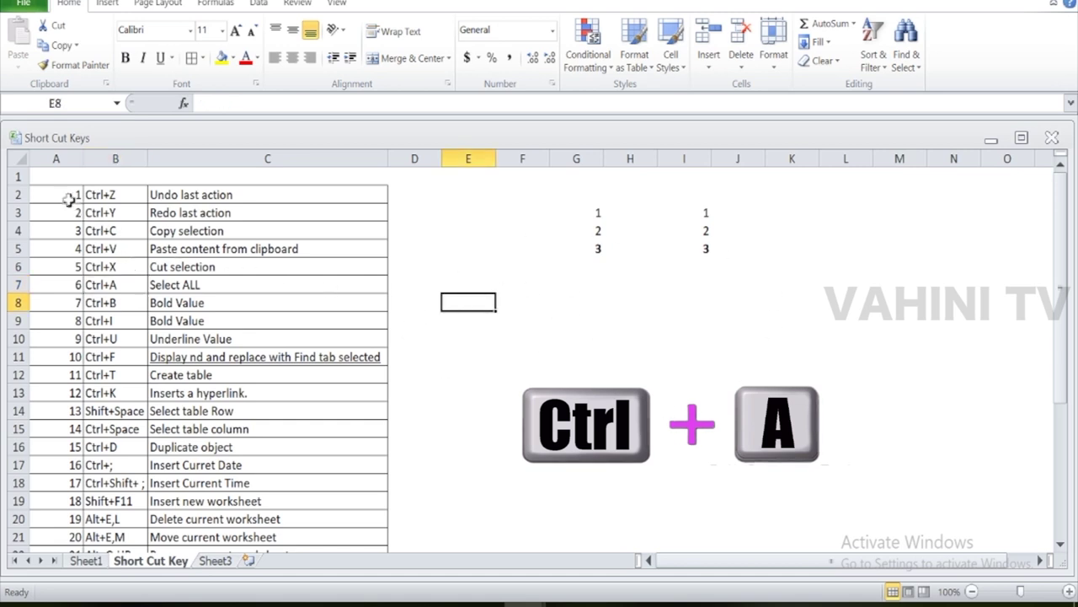
pyautogui.moveTo(38, 177); pyautogui.dragTo(804, 465)
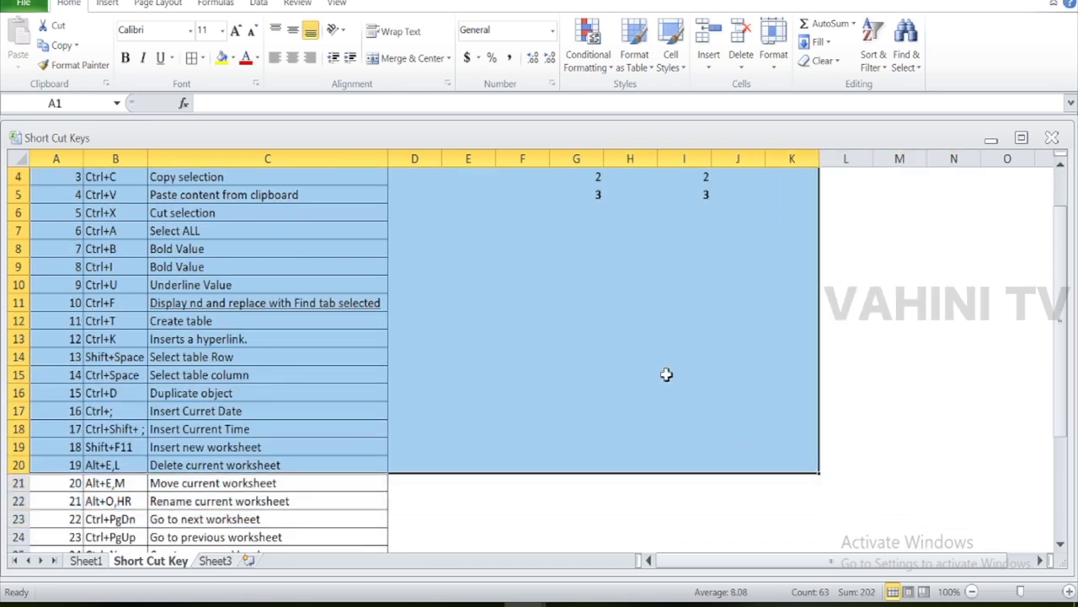
pyautogui.click(654, 363)
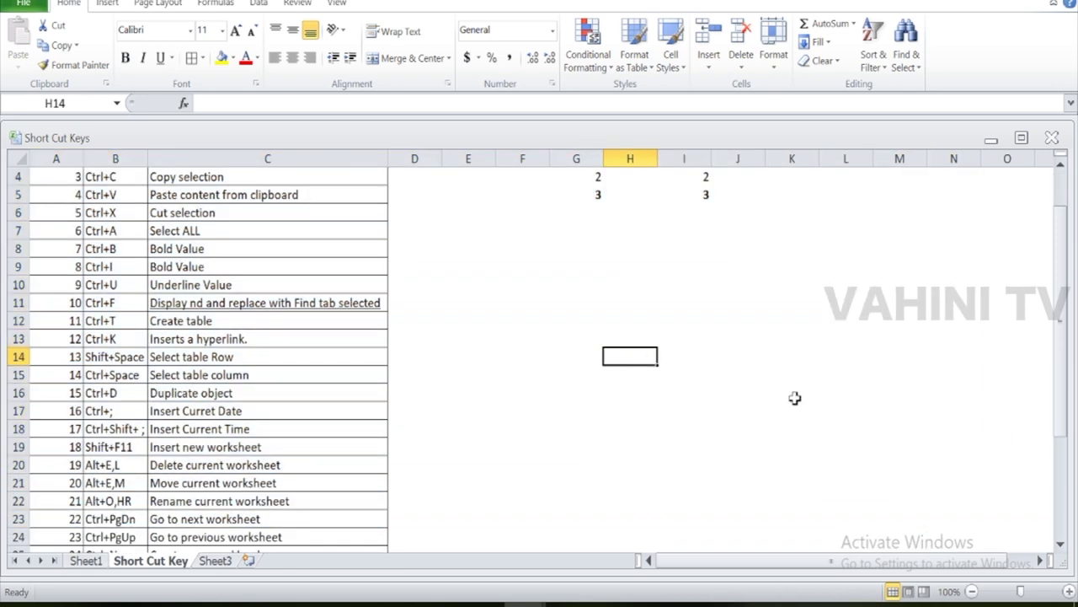
pyautogui.hotkey('ctrl', 'a')
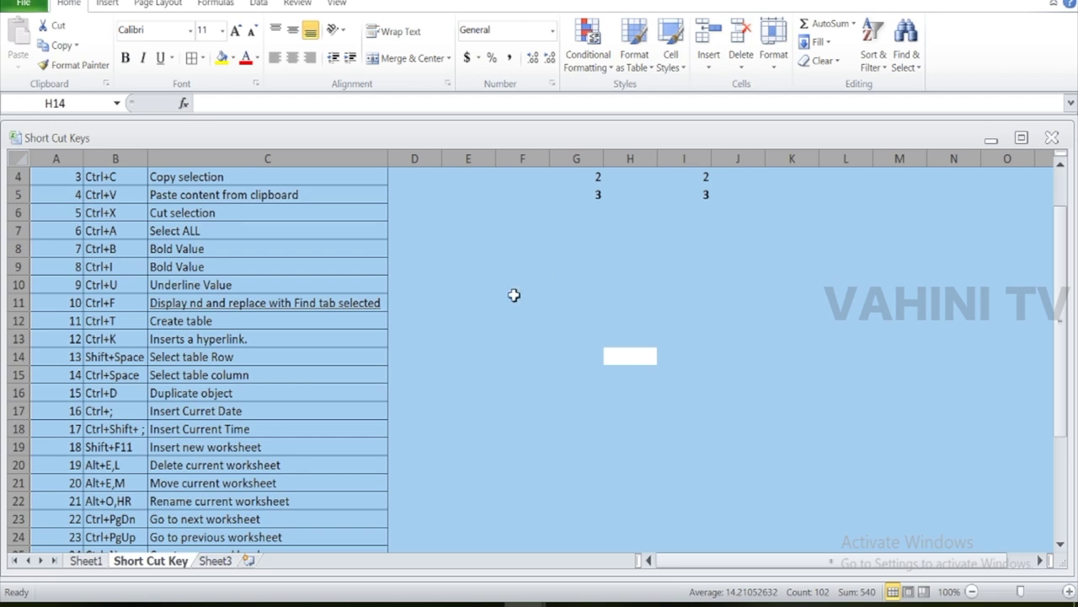
pyautogui.scroll(1, 292, 363)
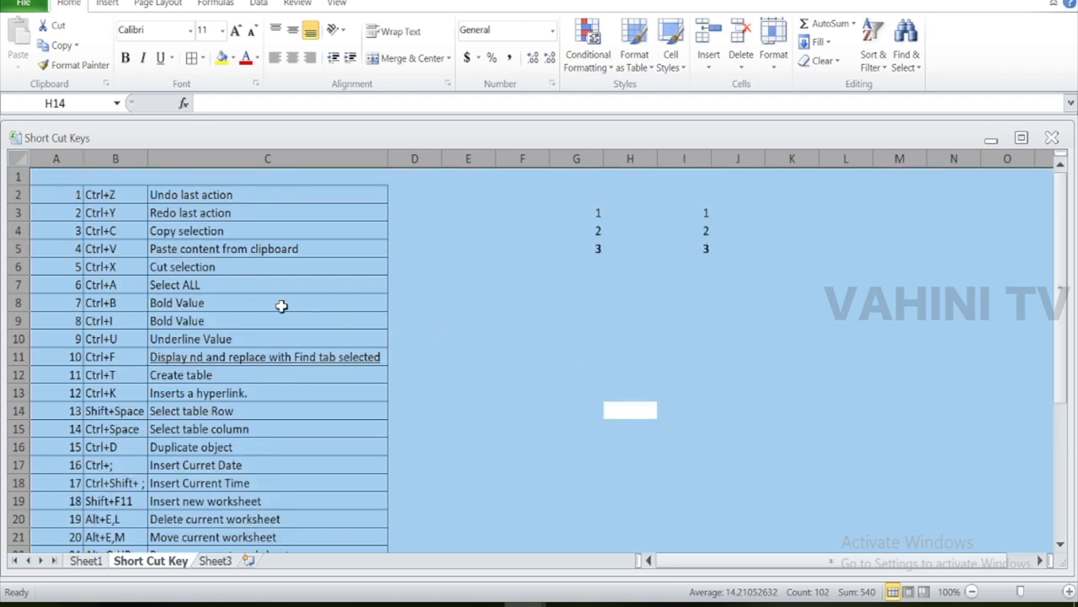
pyautogui.doubleClick(128, 284)
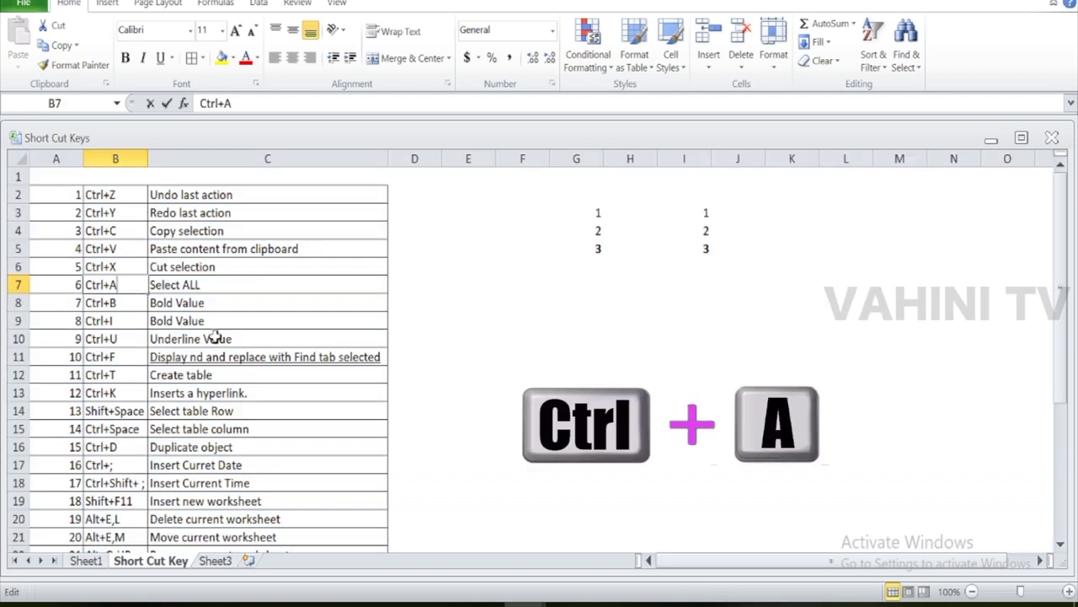
pyautogui.click(324, 320)
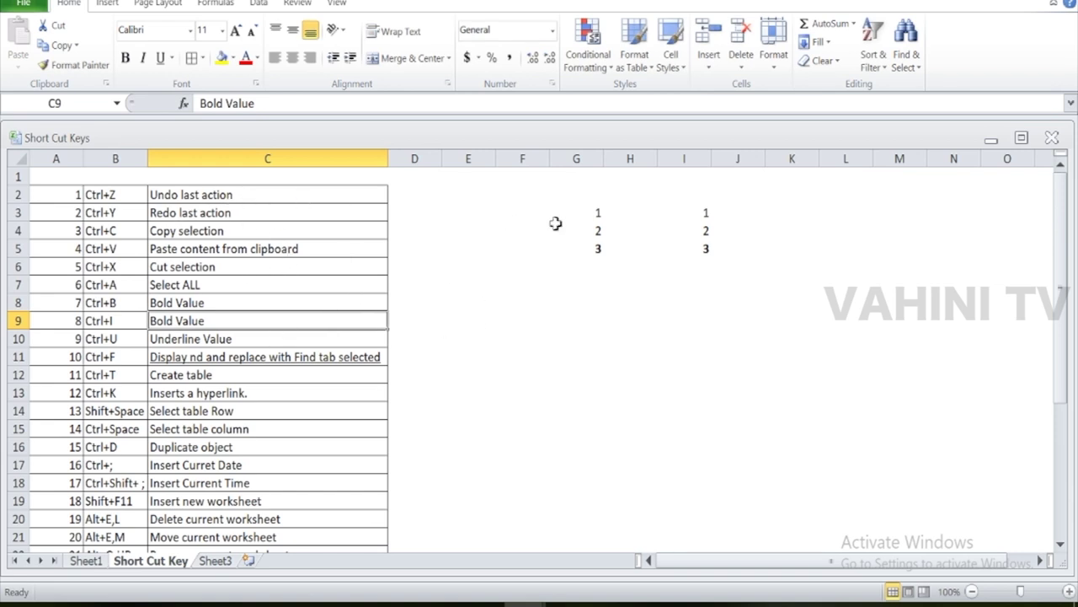
# - Enter headers 'SL' in A1 and 'Short Cut Key' in B1, then widen column B
pyautogui.click(73, 177)
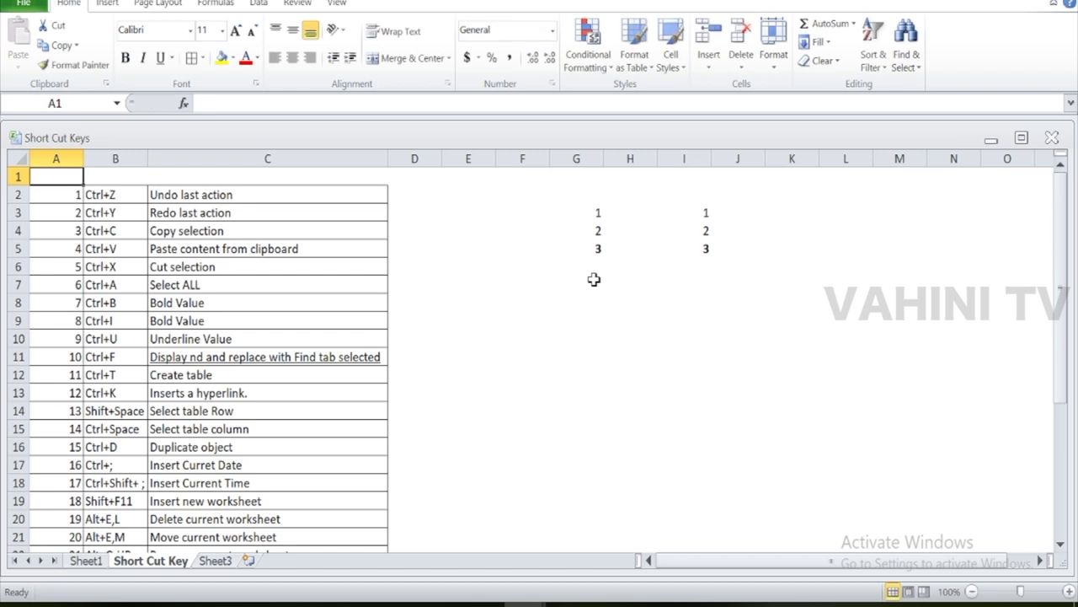
pyautogui.write('S')
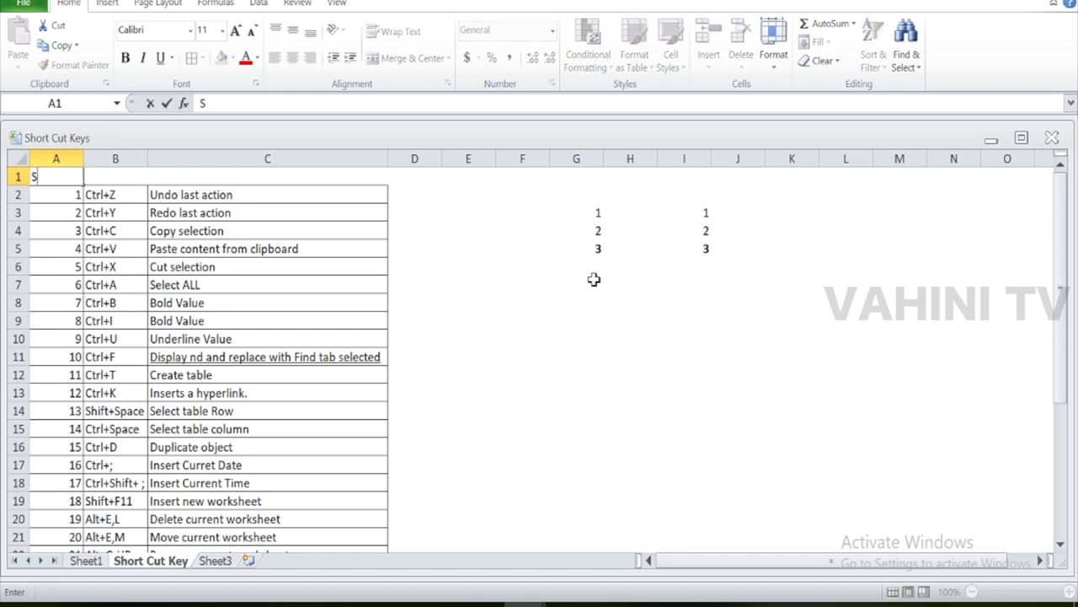
pyautogui.write('L')
pyautogui.press('Tab')
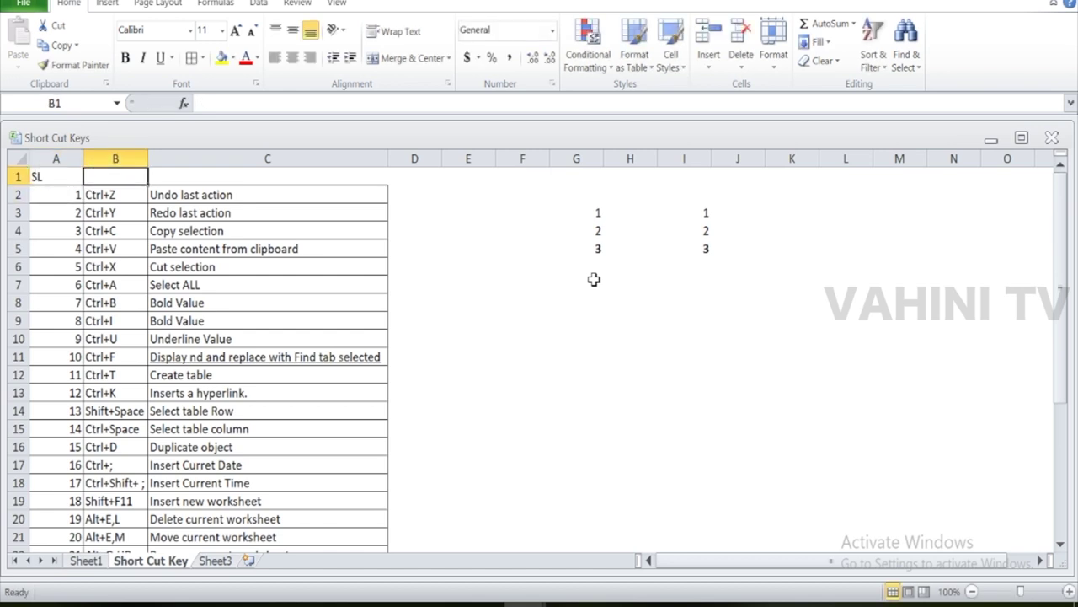
pyautogui.write('SHort ')
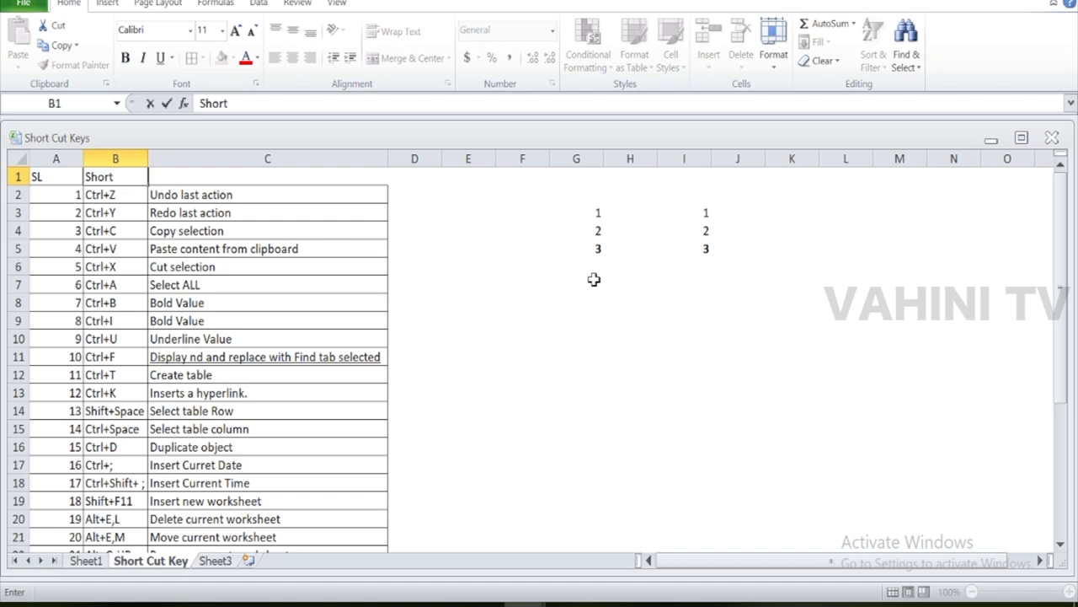
pyautogui.write('Cut Key')
pyautogui.hotkey('ctrl', 'Return')
pyautogui.press('alt')
pyautogui.press('a')
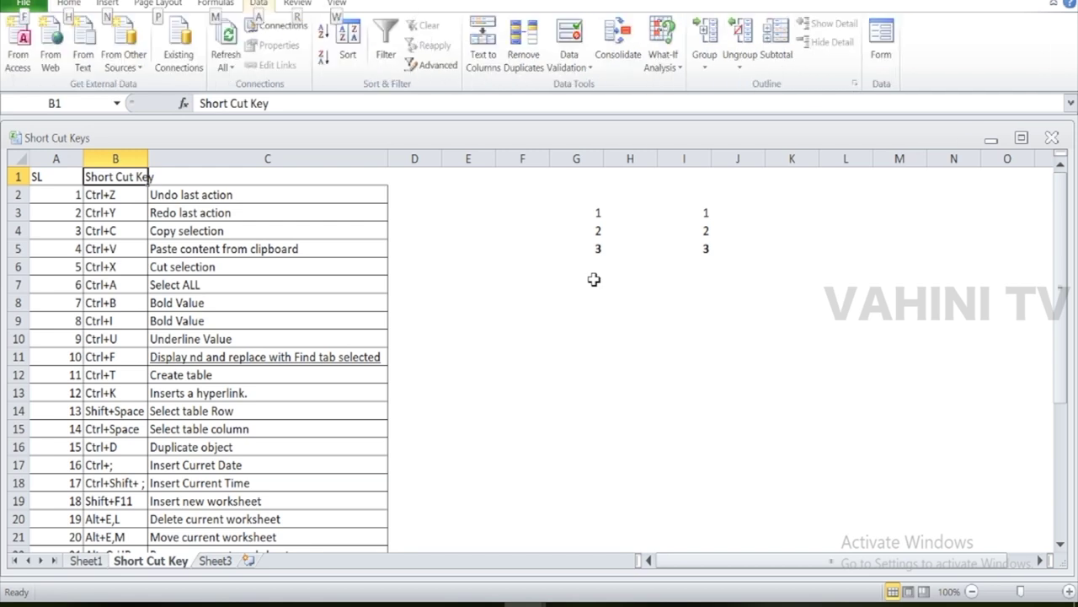
pyautogui.moveTo(147, 159); pyautogui.dragTo(172, 159)
# - Copy the B1 header text into C1 and complete it as 'Short Cut Key Name'
pyautogui.click(200, 173)
pyautogui.press('Left')
pyautogui.press('F2')
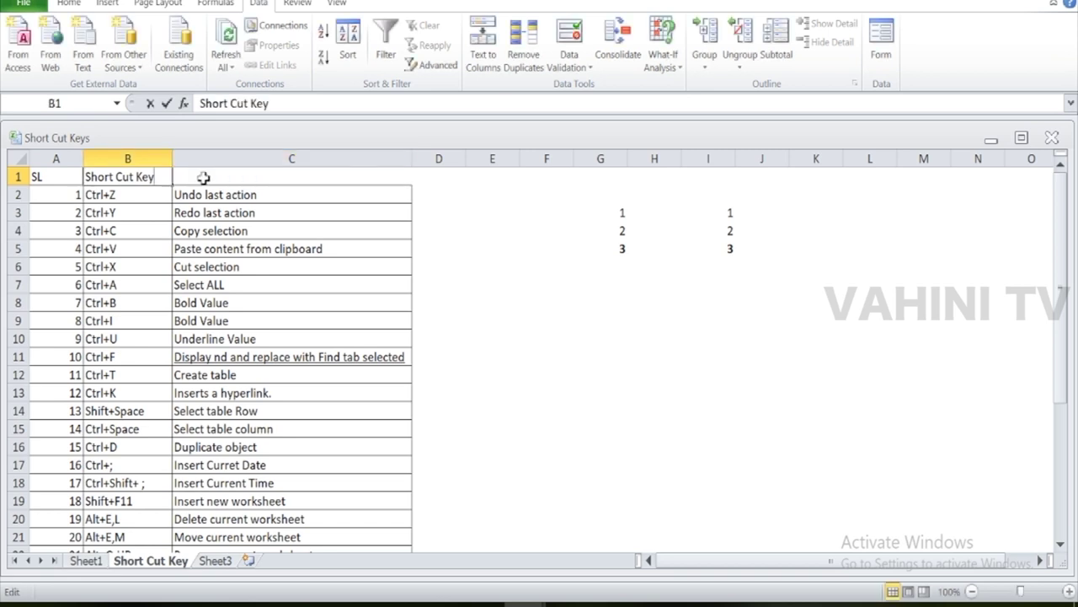
pyautogui.hotkey('ctrl', 'shift', 'Left')
pyautogui.hotkey('ctrl', 'shift', 'Left')
pyautogui.hotkey('ctrl', 'shift', 'Left')
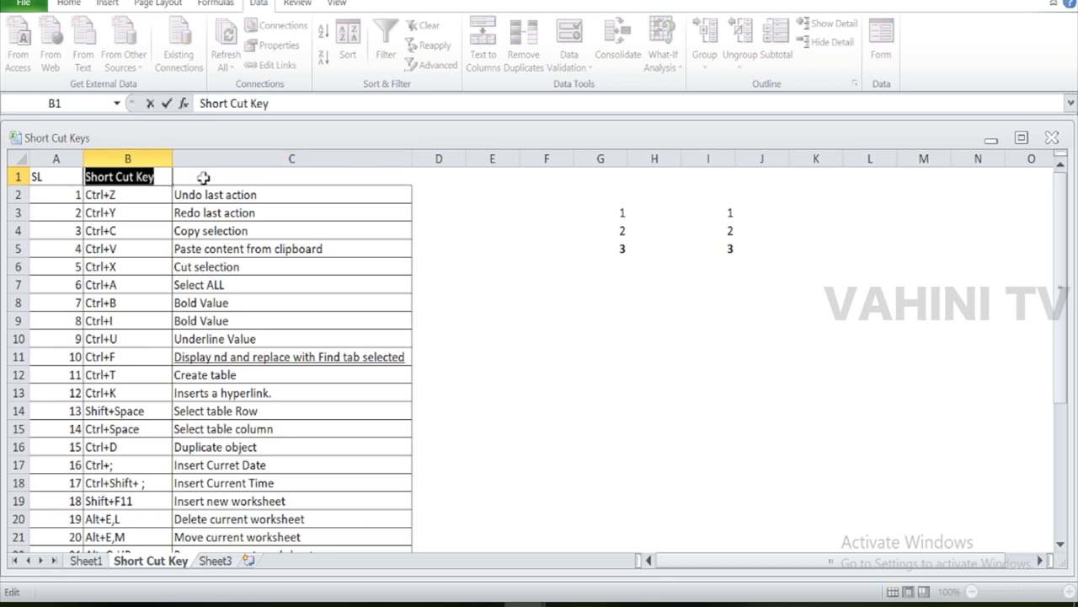
pyautogui.hotkey('ctrl', 'c')
pyautogui.press('Tab')
pyautogui.press('F2')
pyautogui.hotkey('ctrl', 'v')
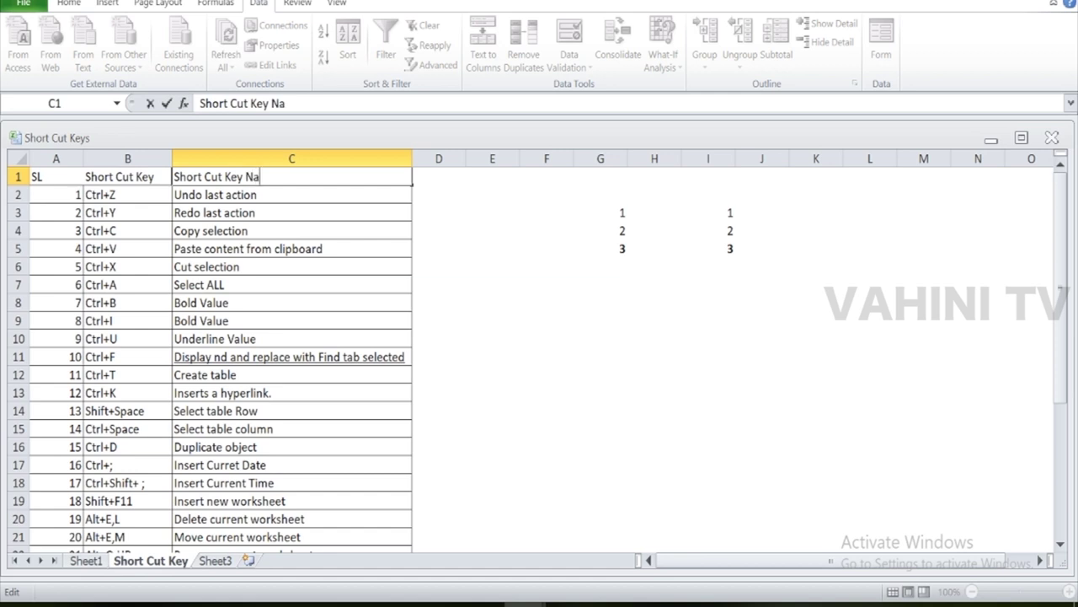
pyautogui.press('Return')
pyautogui.click(205, 177)
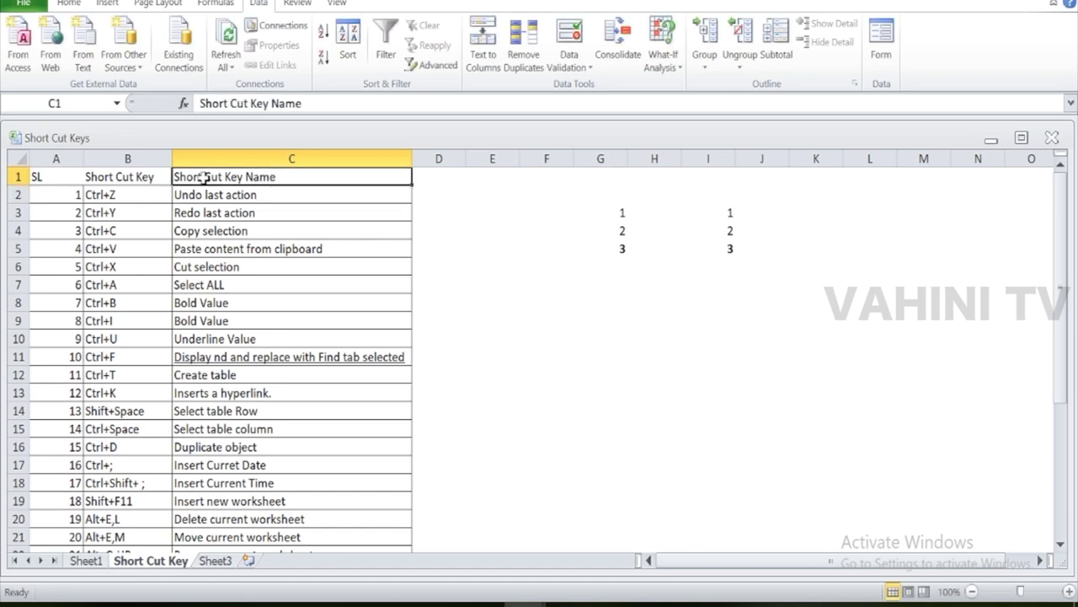
pyautogui.hotkey('shift', 'Left')
pyautogui.hotkey('shift', 'Left')
pyautogui.hotkey('alt', 'h')
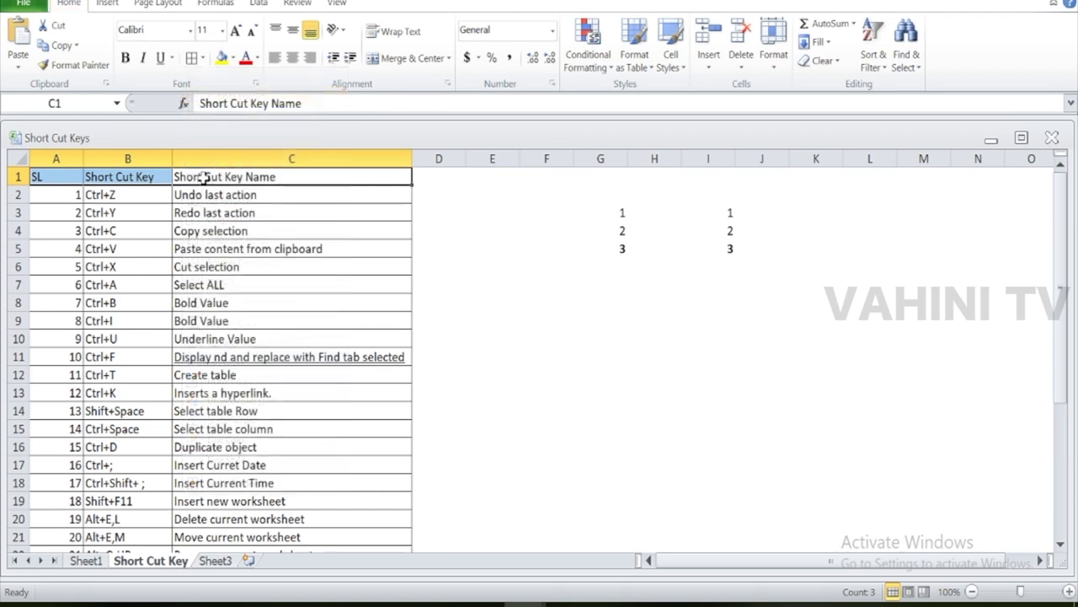
# - Select the A1:C1 headers SL, Short Cut Key and Short Cut Key Name and apply Ctrl+B bold
pyautogui.press('Down')
pyautogui.press('Left')
pyautogui.press('Down')
pyautogui.press('Up')
pyautogui.press('Up')
pyautogui.press('Left')
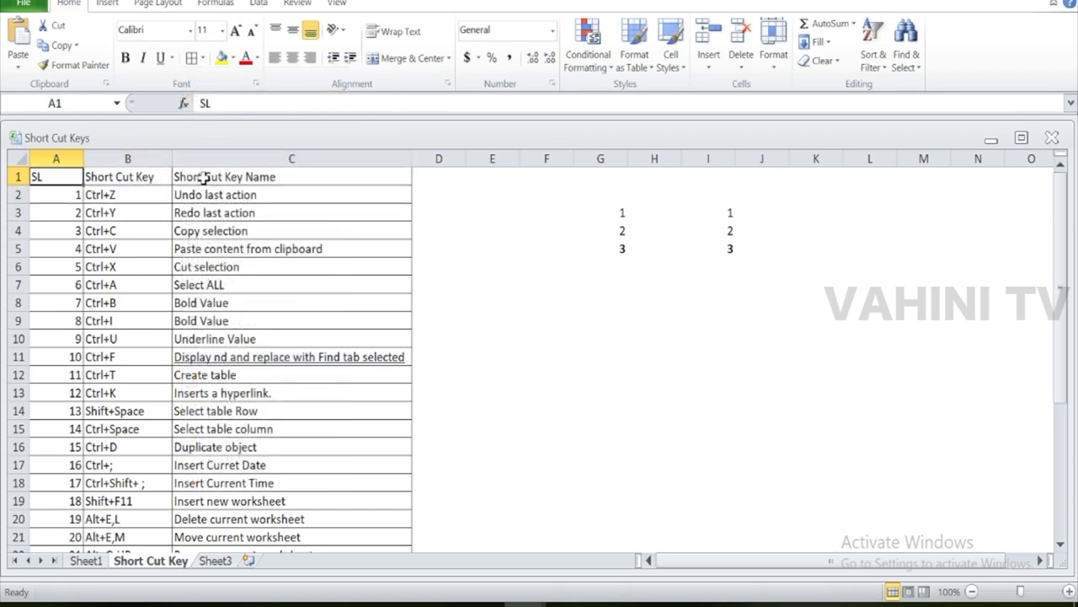
pyautogui.press('Down')
pyautogui.press('Down')
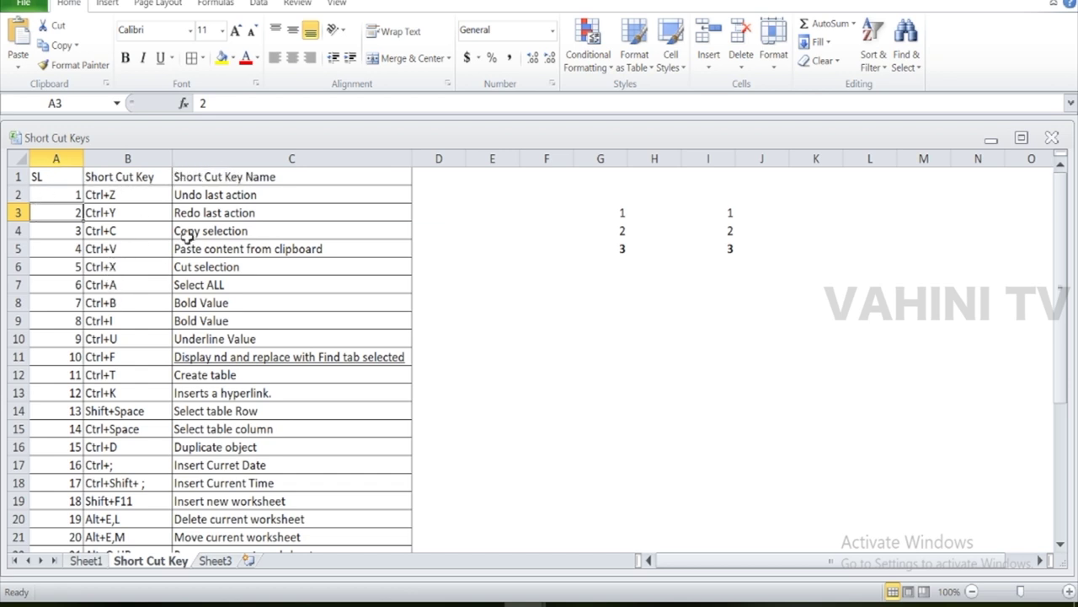
pyautogui.click(230, 183)
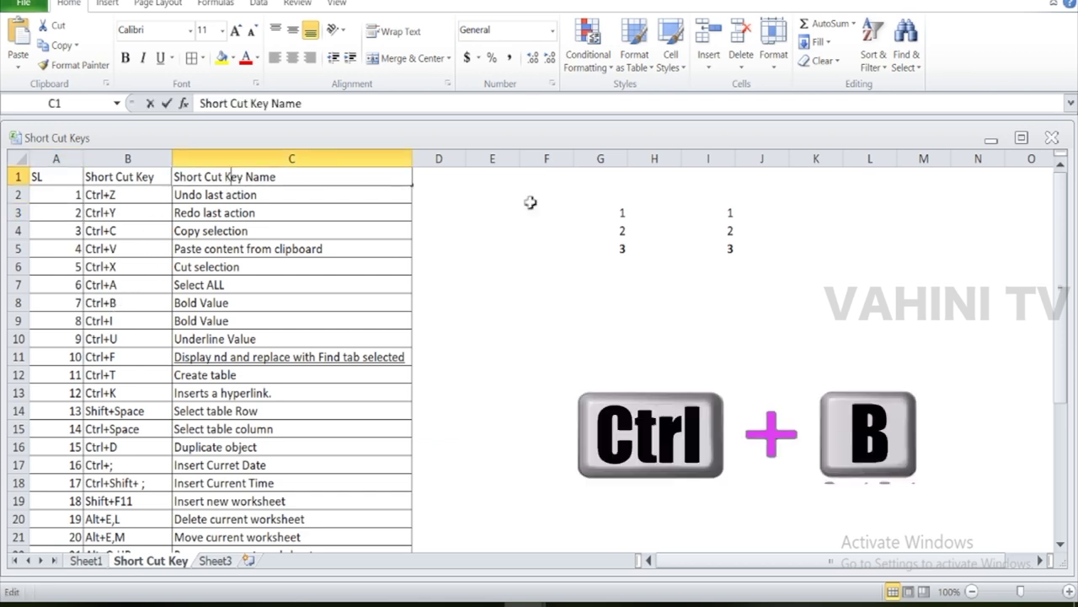
pyautogui.hotkey('shift', 'Left')
pyautogui.hotkey('shift', 'Left')
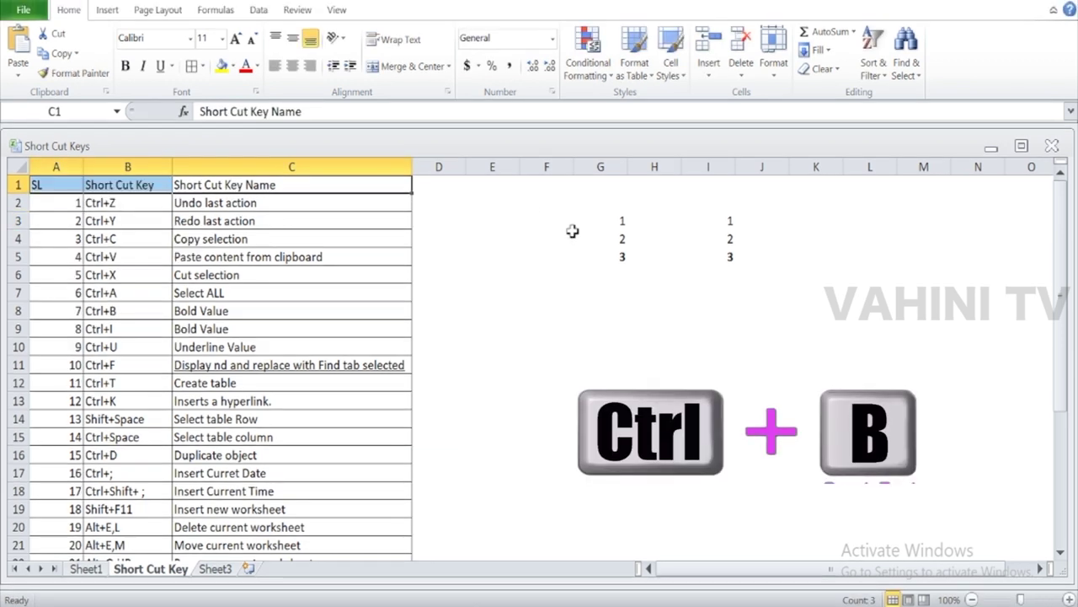
pyautogui.hotkey('ctrl', 'b')
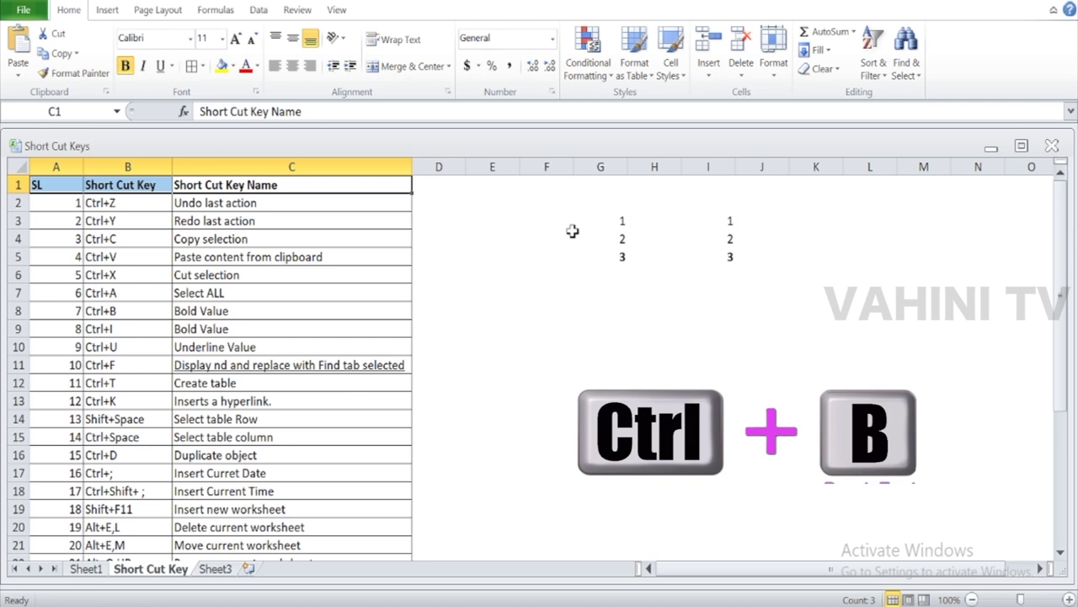
pyautogui.doubleClick(224, 222)
pyautogui.press('Escape')
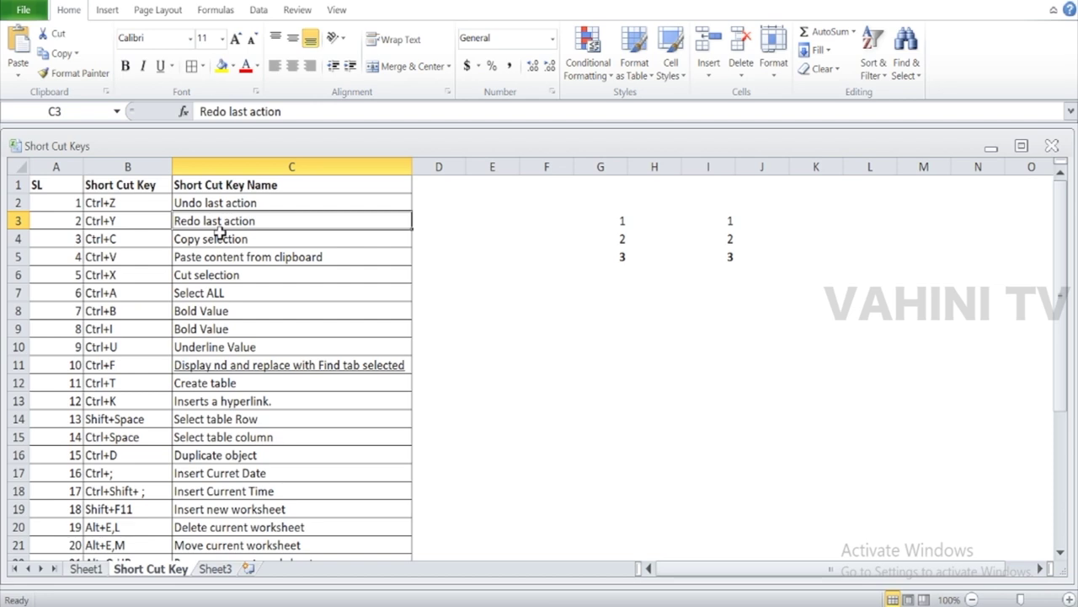
pyautogui.hotkey('ctrl', 'i')
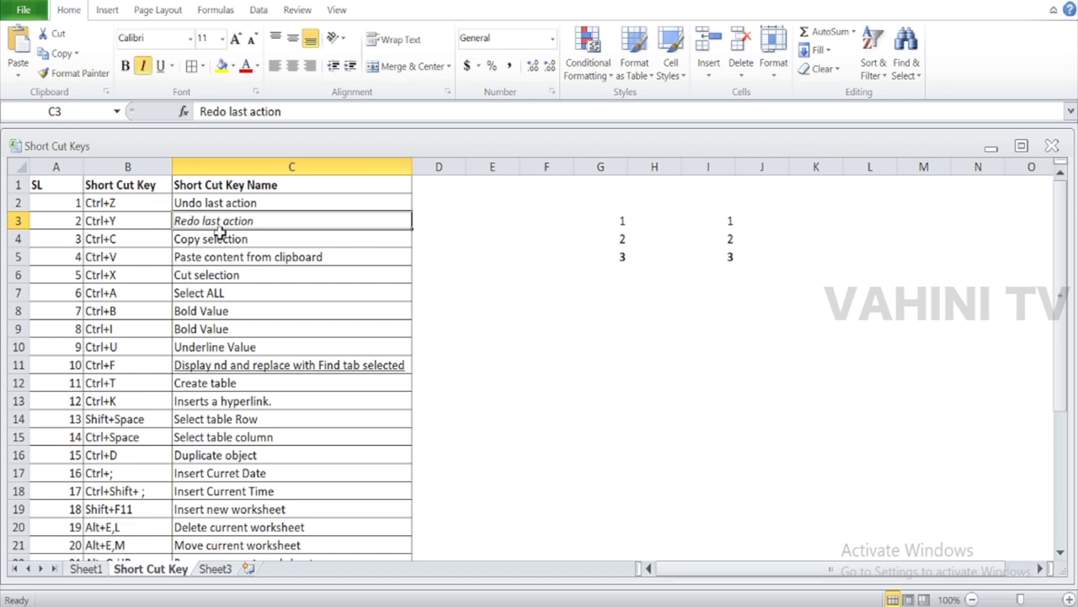
pyautogui.click(217, 231)
pyautogui.hotkey('ctrl', 'shift', 'Down')
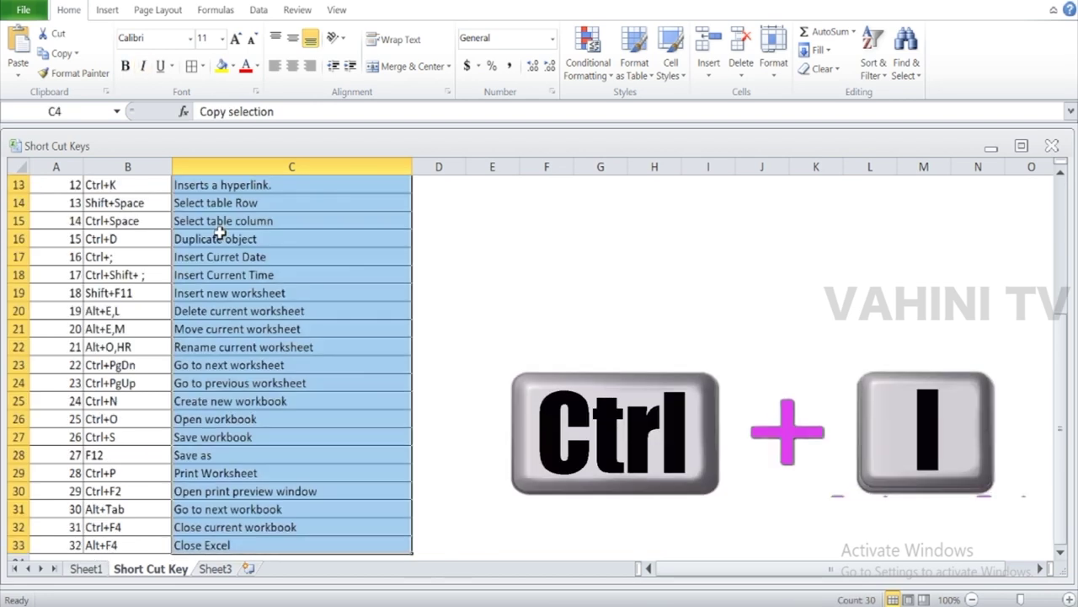
pyautogui.scroll(4, 218, 234)
pyautogui.hotkey('ctrl', 'i')
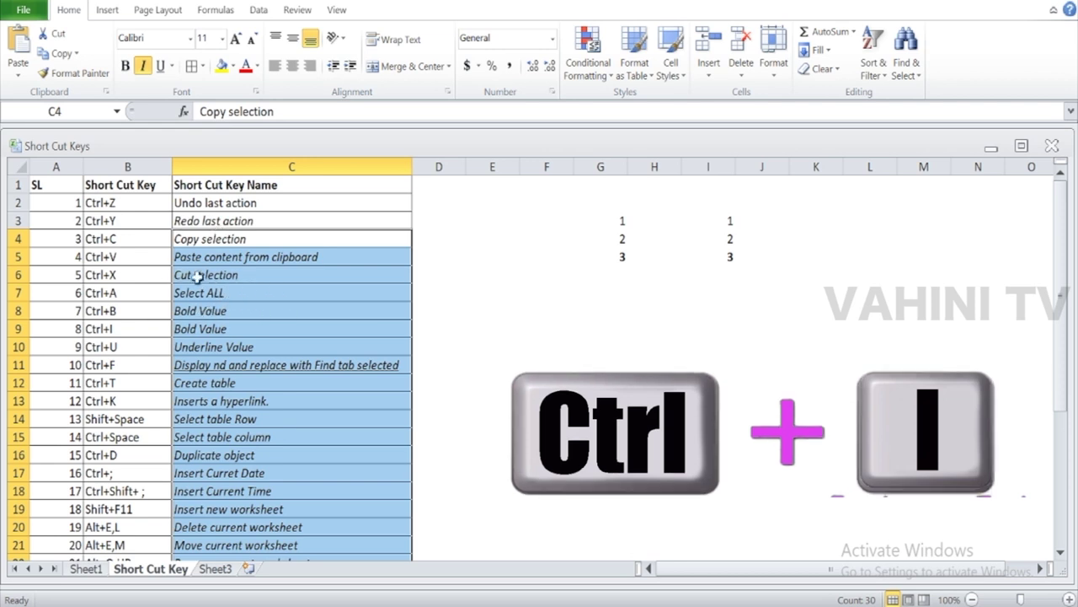
pyautogui.click(140, 292)
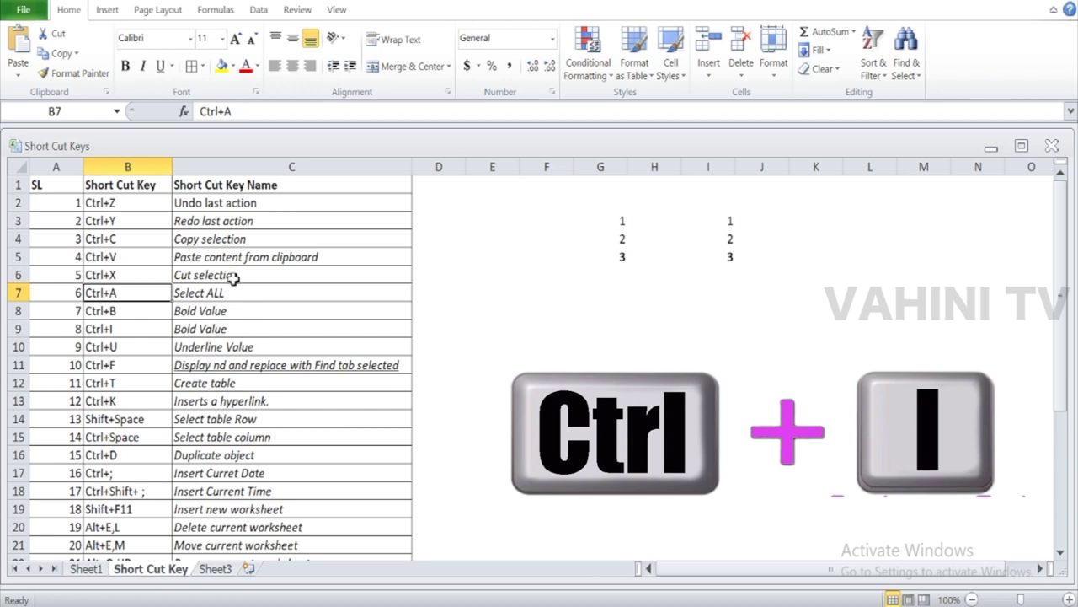
pyautogui.moveTo(221, 183); pyautogui.dragTo(258, 534)
pyautogui.click(259, 527)
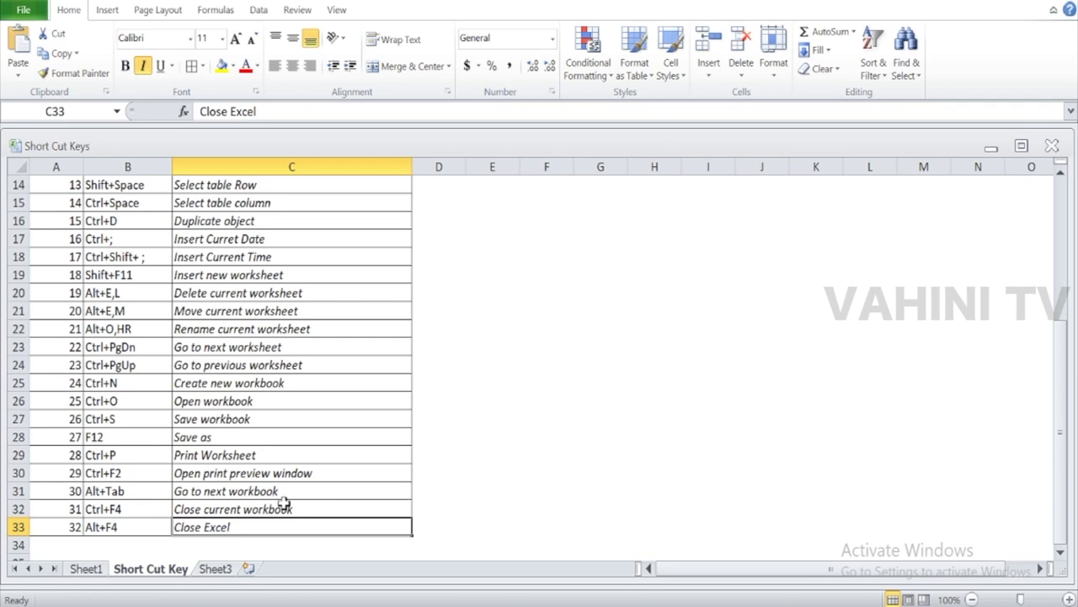
pyautogui.hotkey('ctrl', 'space')
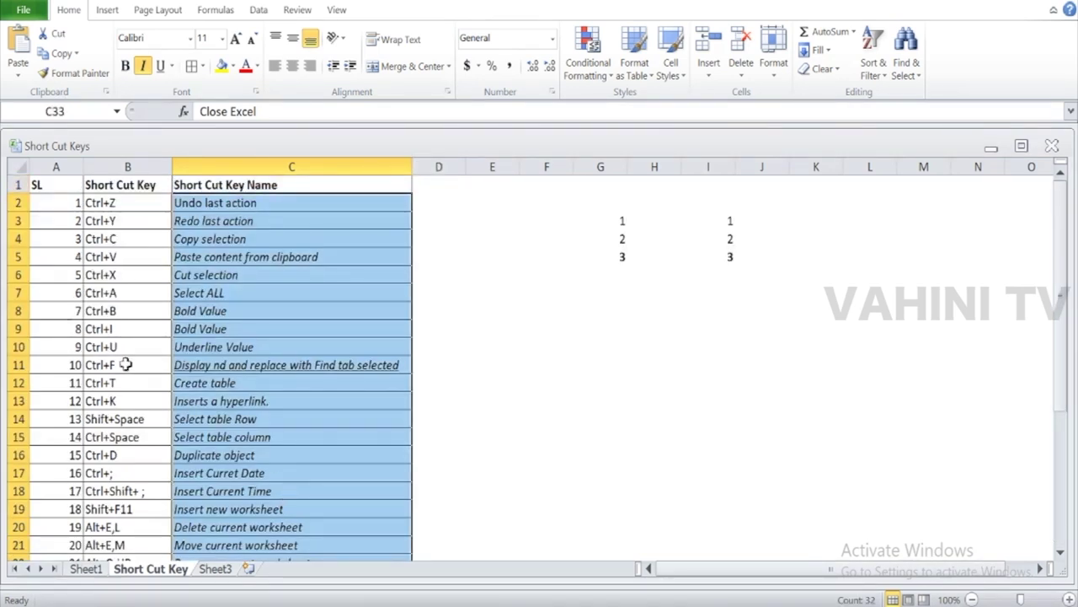
pyautogui.click(144, 68)
pyautogui.click(145, 72)
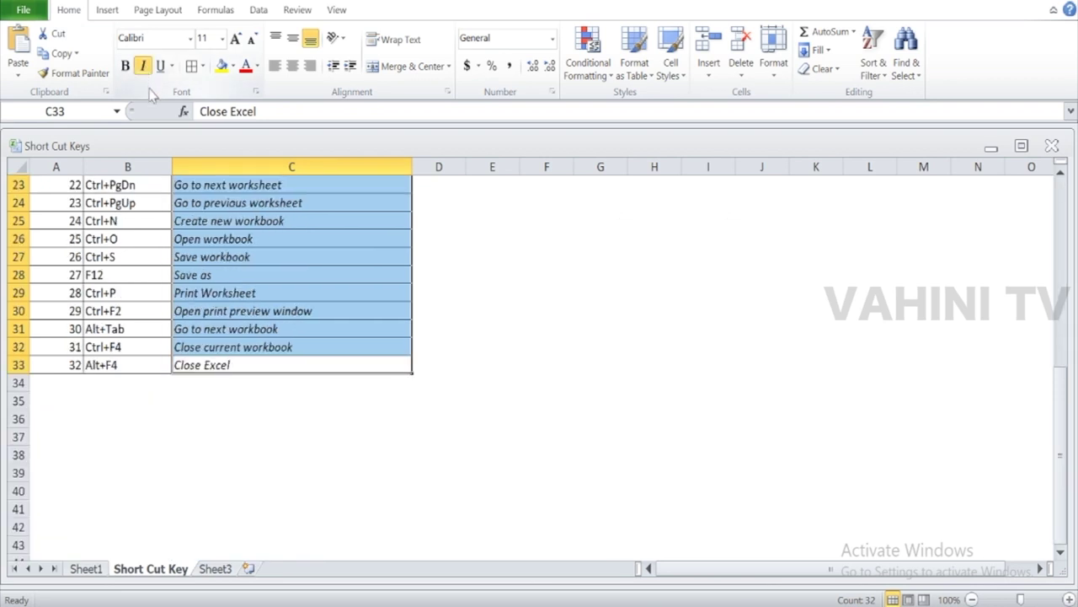
pyautogui.scroll(6, 244, 276)
pyautogui.scroll(2, 268, 296)
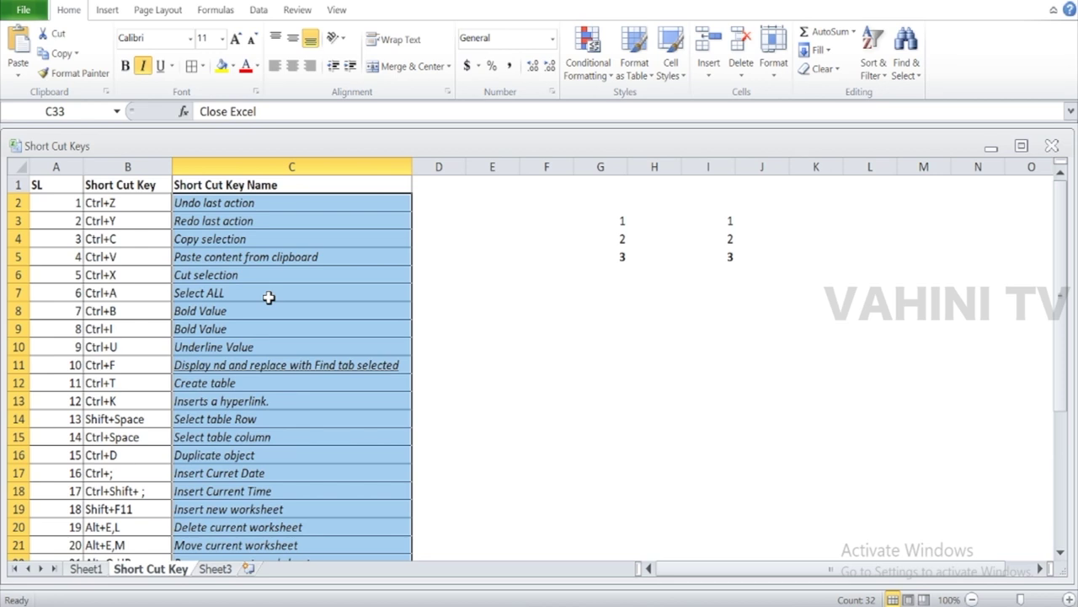
pyautogui.hotkey('ctrl', 'i')
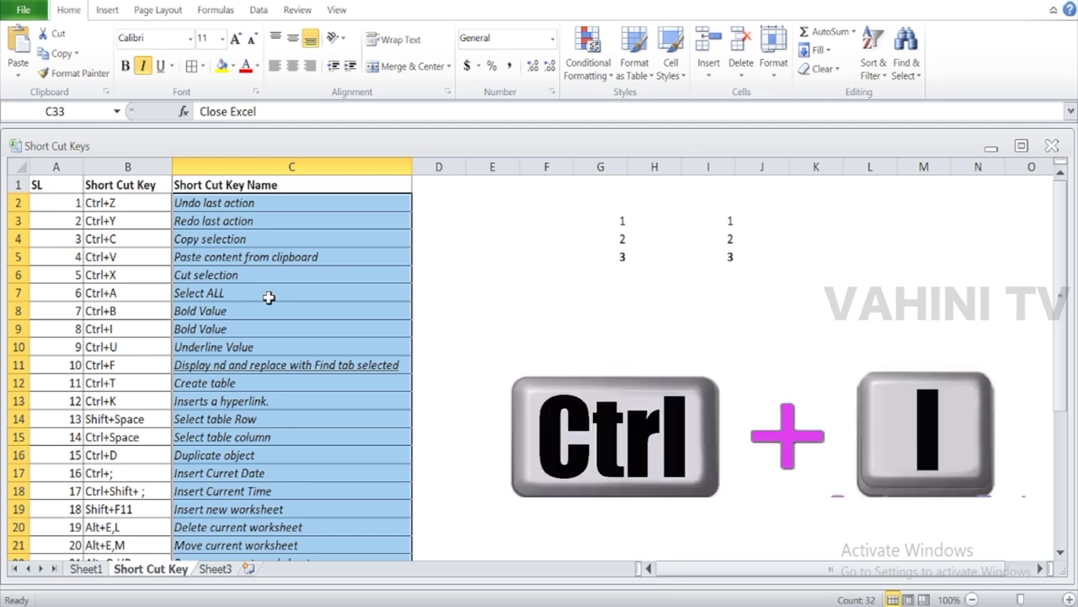
pyautogui.scroll(-7, 268, 296)
pyautogui.scroll(7, 267, 302)
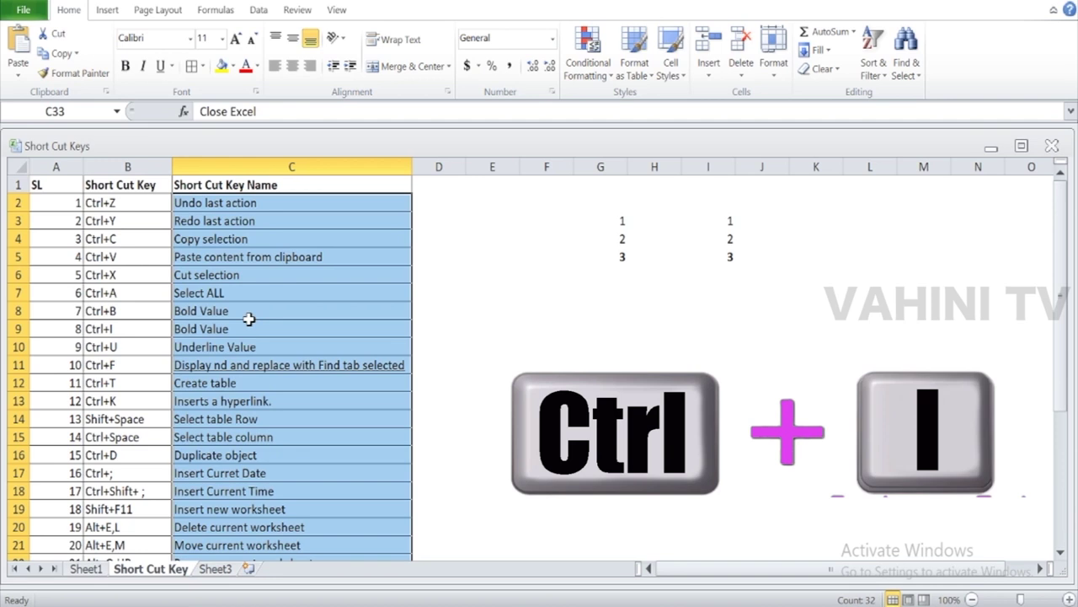
pyautogui.click(123, 346)
# - Copy the 'Underline Value' text from C10 into cell E10
pyautogui.press('F2')
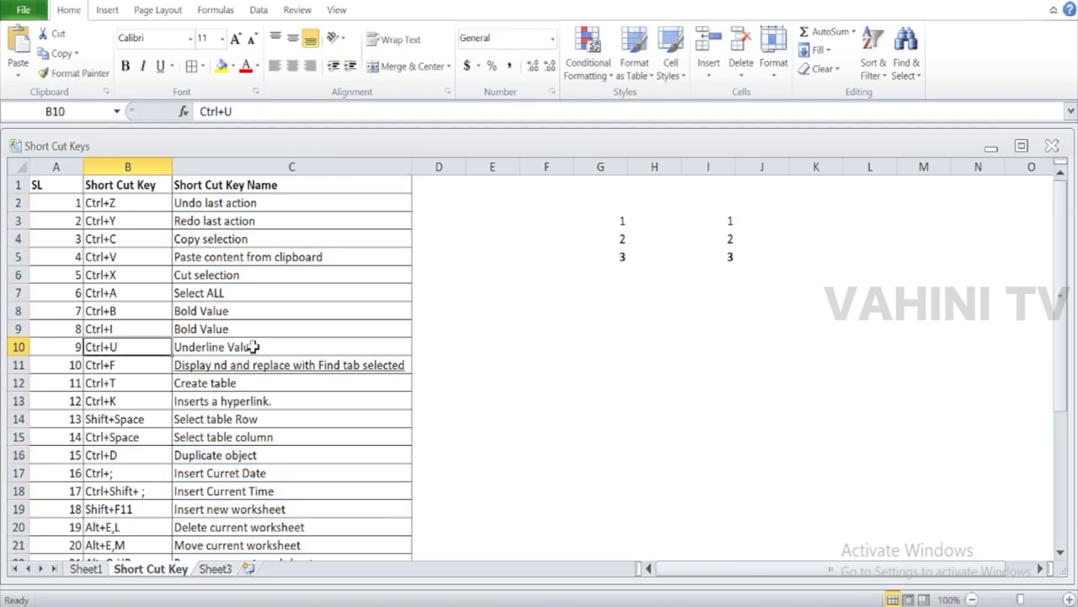
pyautogui.click(263, 347)
pyautogui.press('F2')
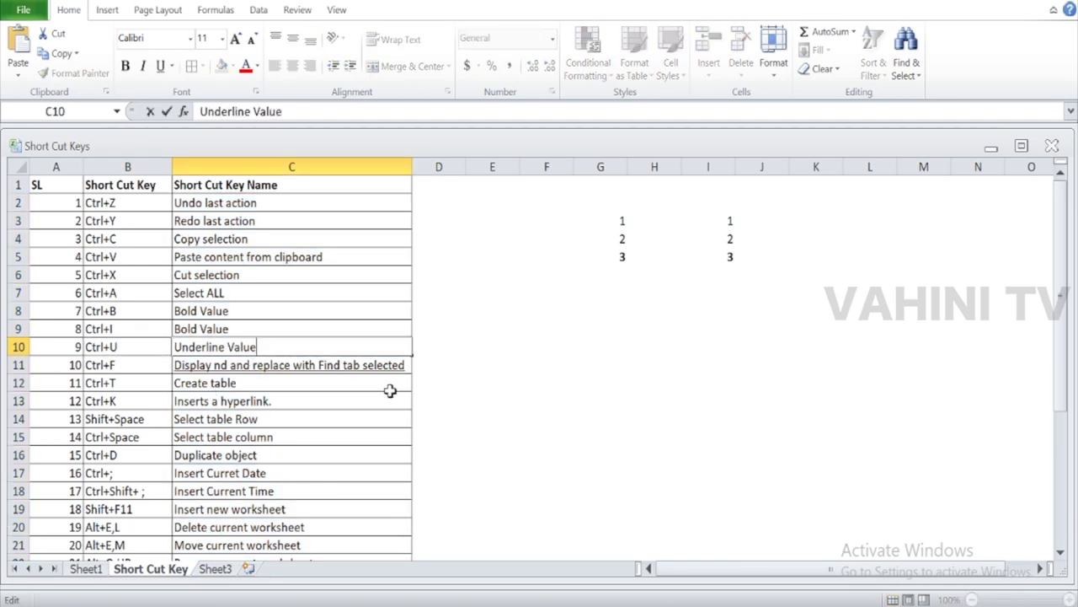
pyautogui.hotkey('shift', 'Home')
pyautogui.hotkey('ctrl', 'c')
pyautogui.press('Escape')
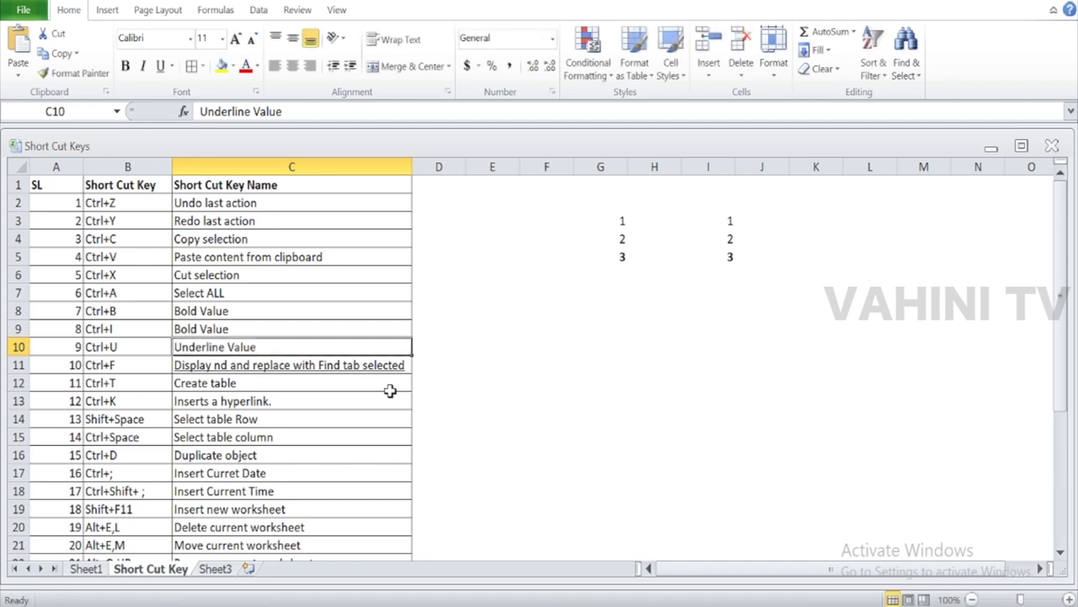
pyautogui.press('Right')
pyautogui.press('Right')
pyautogui.press('F2')
pyautogui.hotkey('ctrl', 'v')
pyautogui.press('Return')
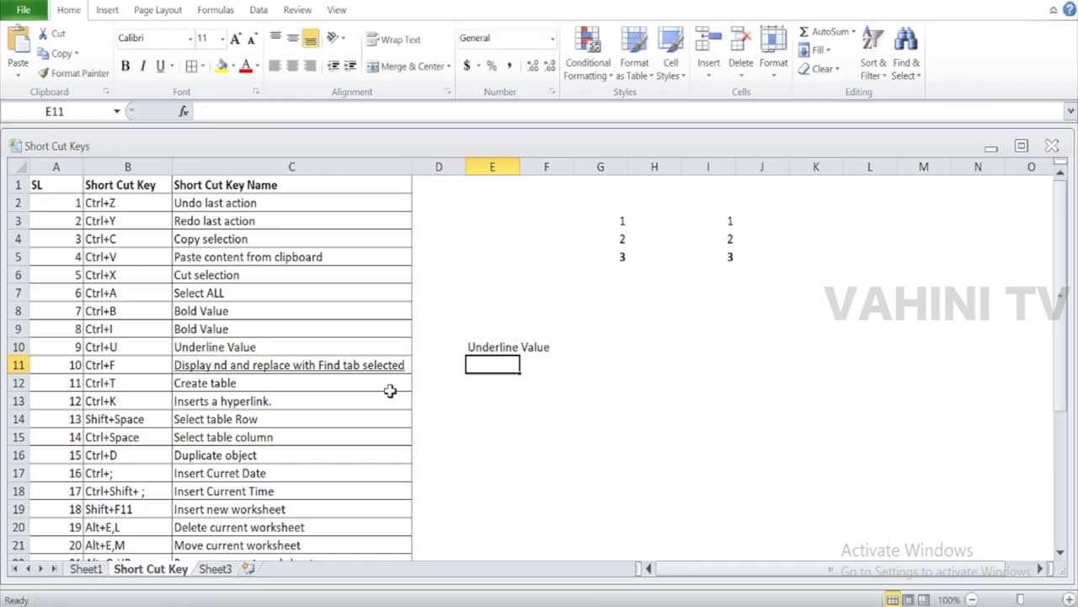
pyautogui.press('Up')
pyautogui.hotkey('shift', 'Right')
pyautogui.press('Left')
pyautogui.press('Right')
pyautogui.hotkey('shift', 'Right')
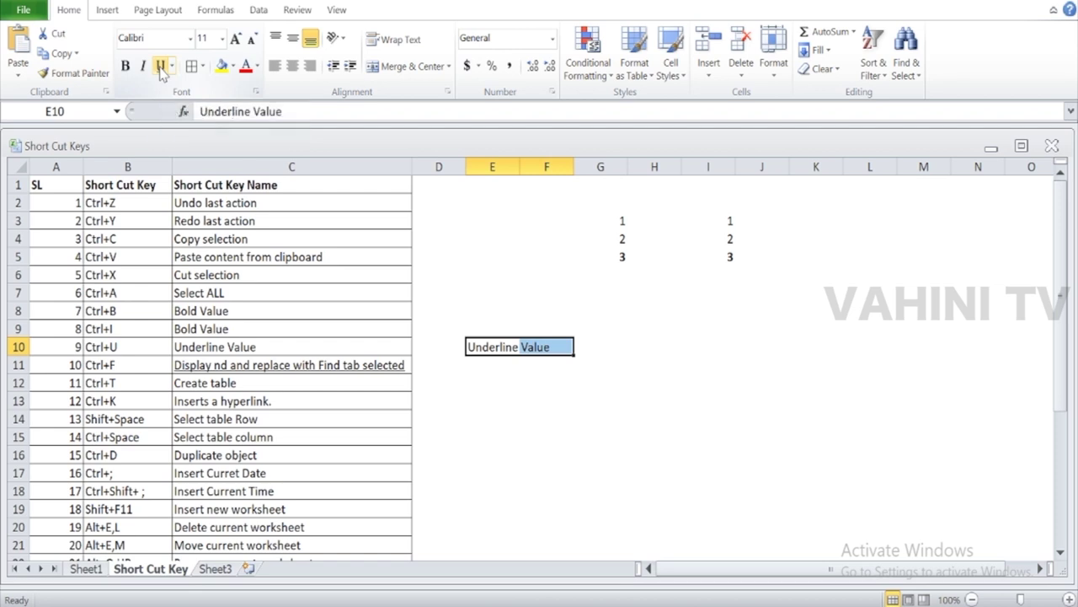
# - Apply underline to the 'Underline Value' text in E10 from the ribbon
pyautogui.click(506, 381)
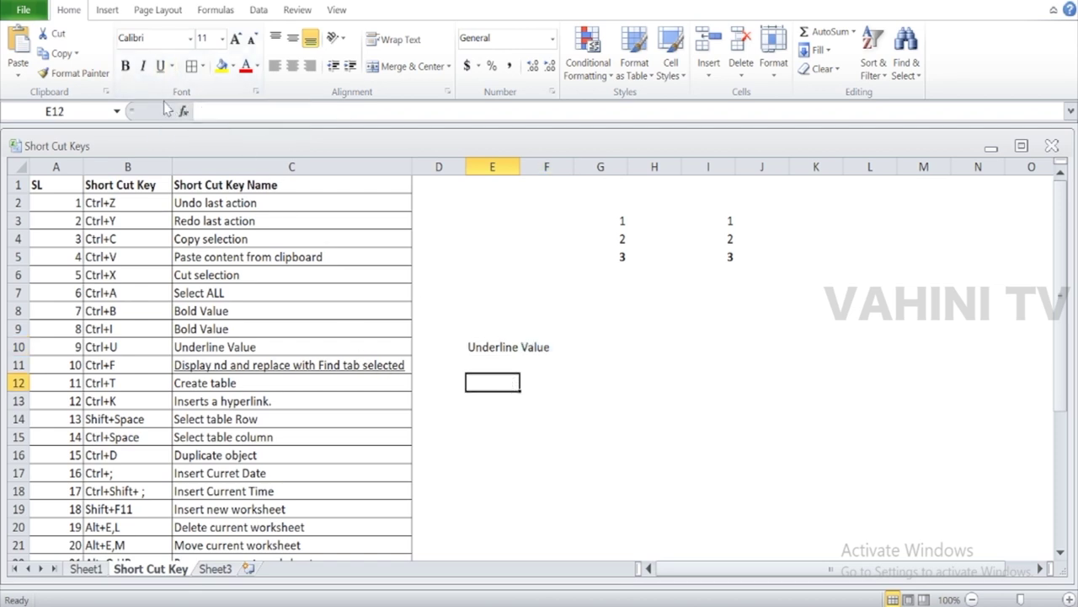
pyautogui.doubleClick(469, 348)
pyautogui.press('Escape')
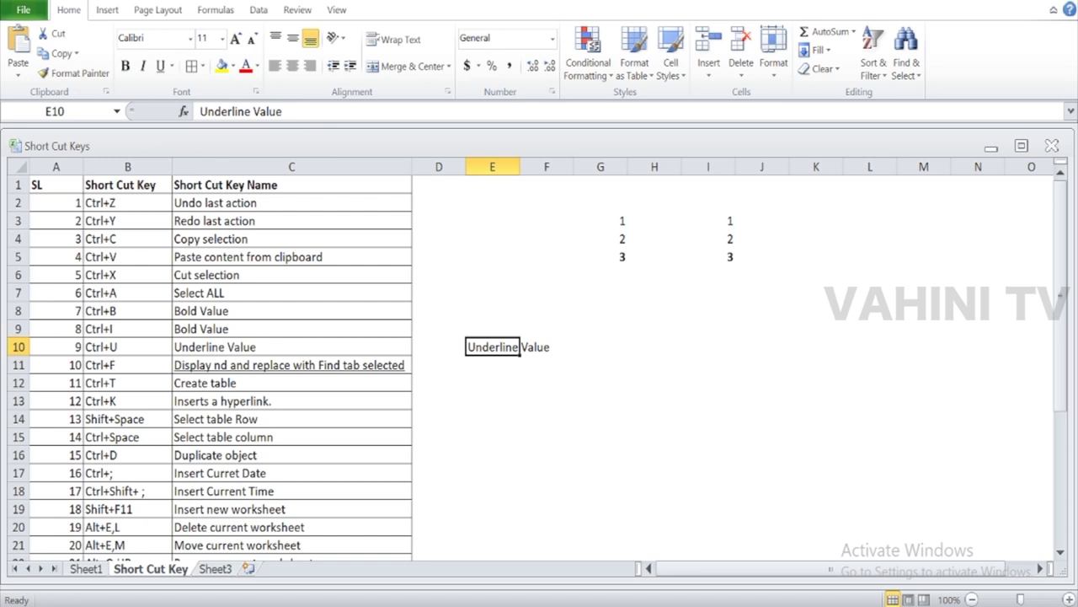
pyautogui.click(161, 66)
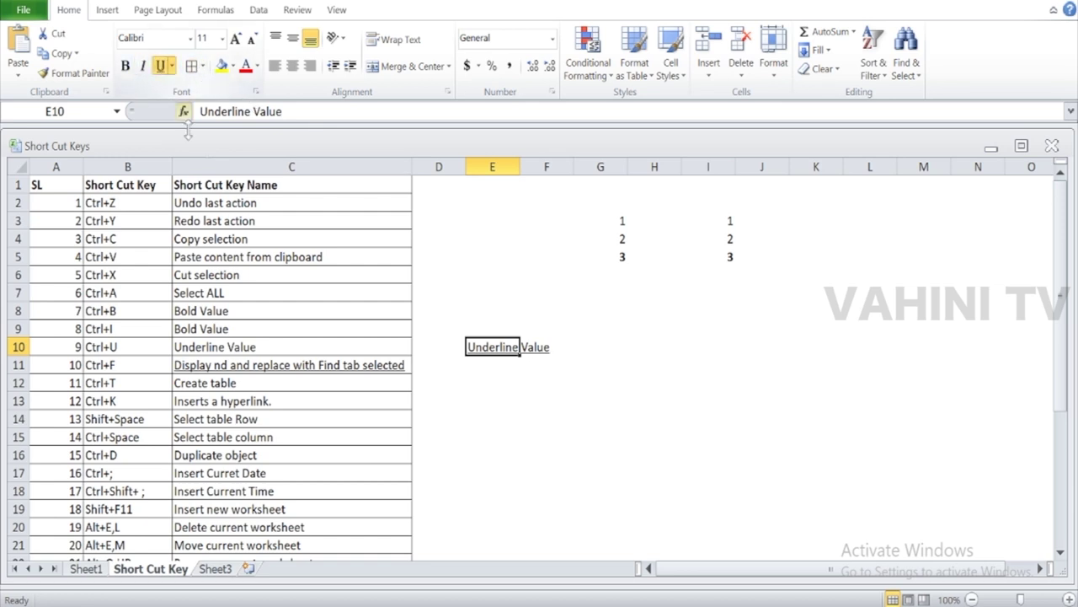
pyautogui.click(512, 414)
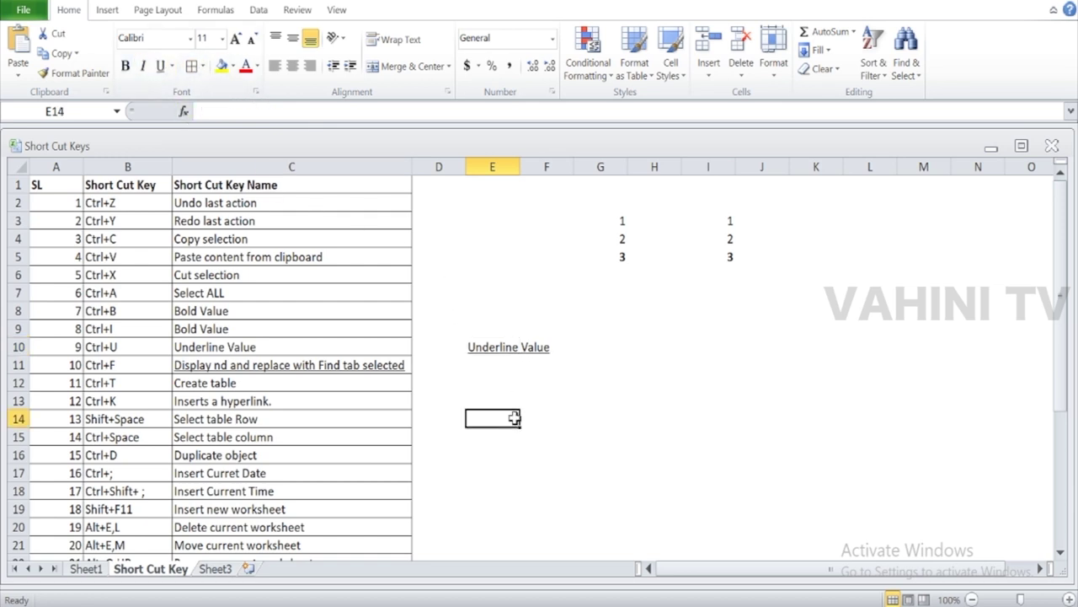
pyautogui.click(474, 345)
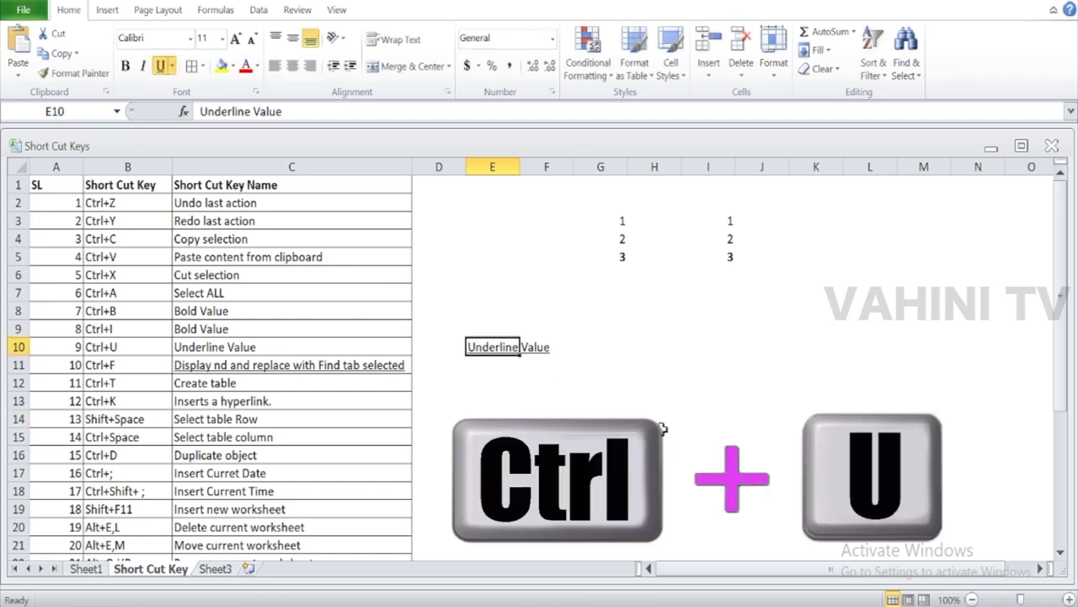
# - Toggle E10's underline off and back on with Ctrl+U
pyautogui.hotkey('ctrl', 'u')
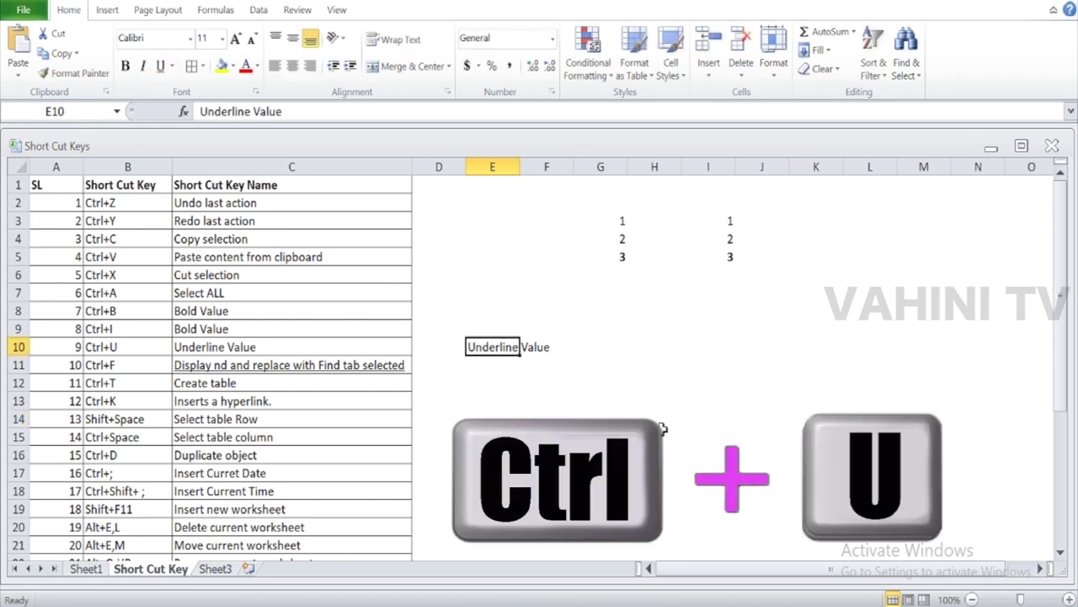
pyautogui.press('Up')
pyautogui.press('Up')
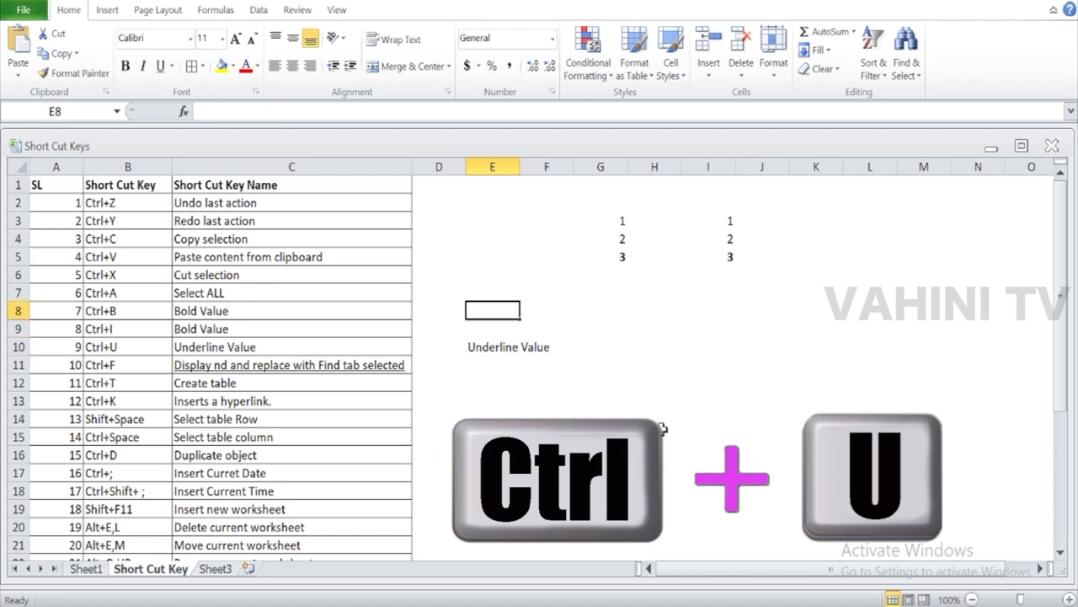
pyautogui.press('Down')
pyautogui.press('Down')
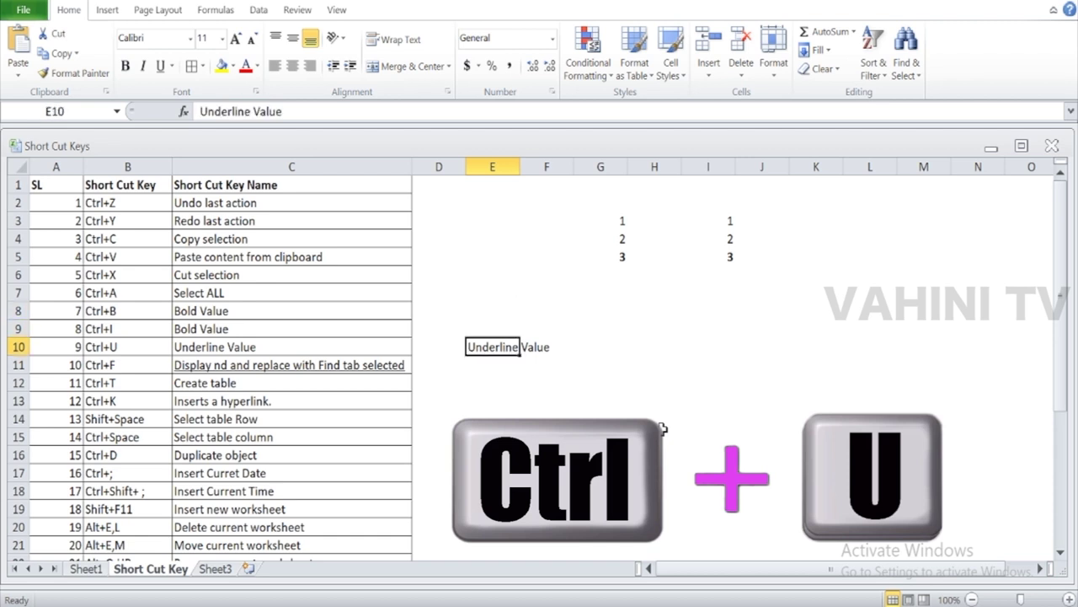
pyautogui.hotkey('ctrl', 'u')
pyautogui.press('Left')
pyautogui.press('Down')
pyautogui.press('Down')
pyautogui.press('Left')
pyautogui.press('Up')
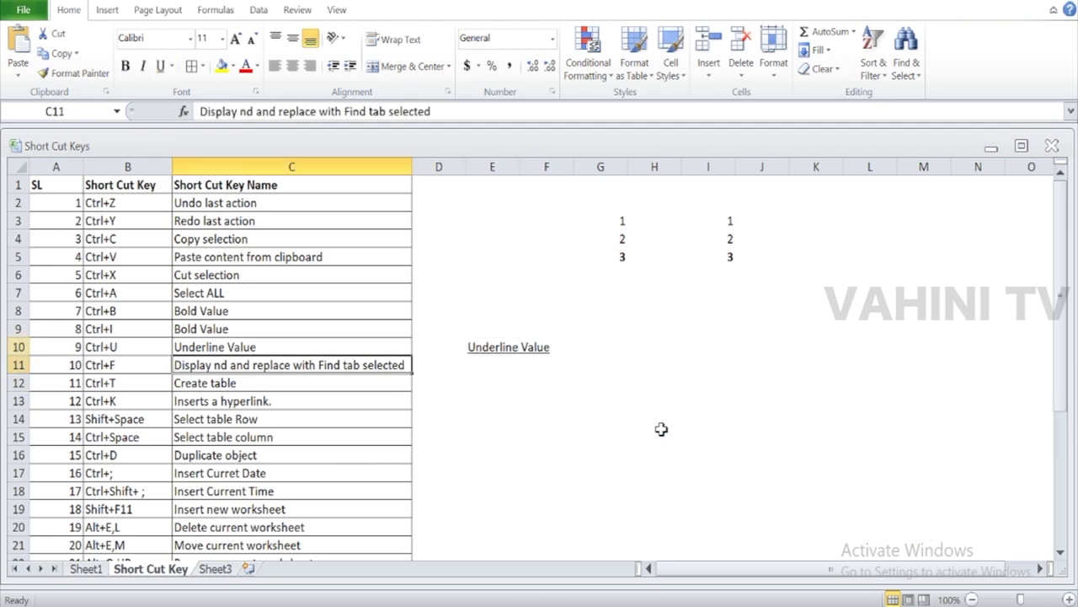
pyautogui.press('Up')
pyautogui.press('Right')
pyautogui.press('Right')
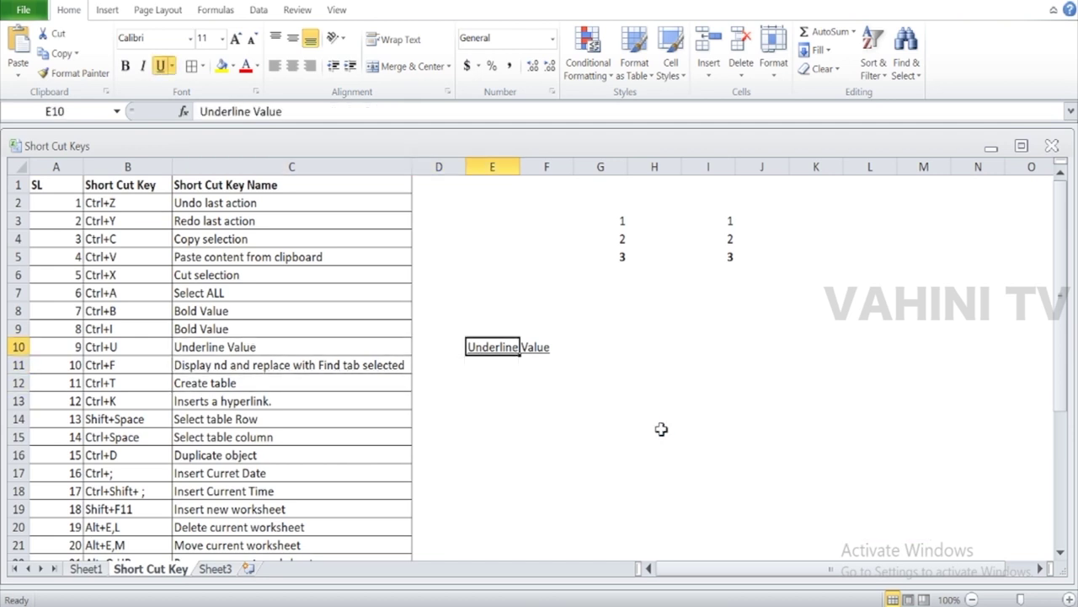
# - Scroll through the remaining shortcuts, then switch to Sheet3's order table
pyautogui.scroll(-1, 142, 361)
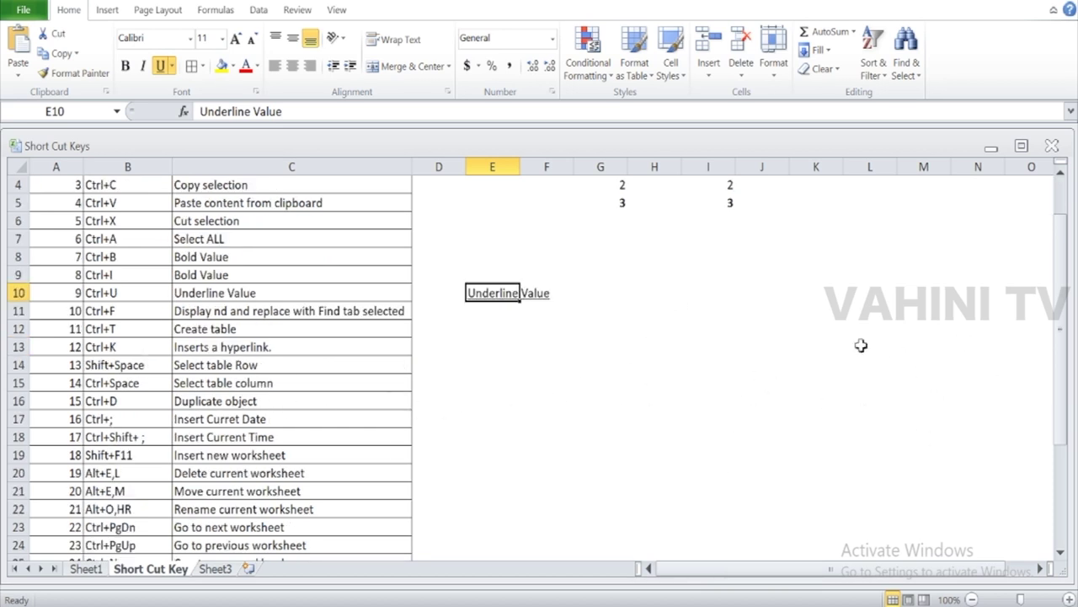
pyautogui.scroll(-4, 537, 424)
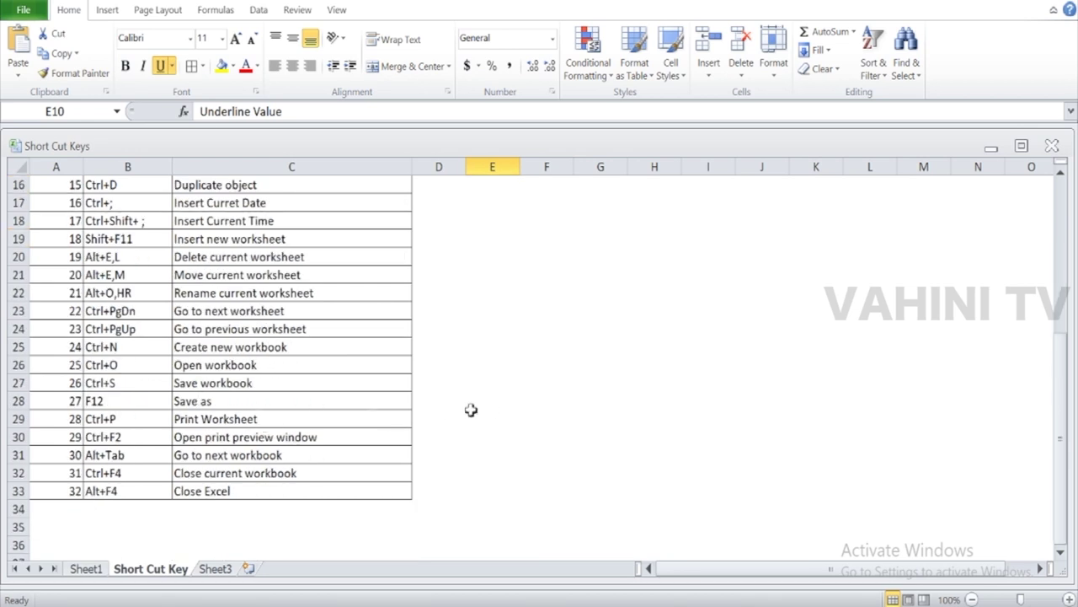
pyautogui.scroll(1, 789, 399)
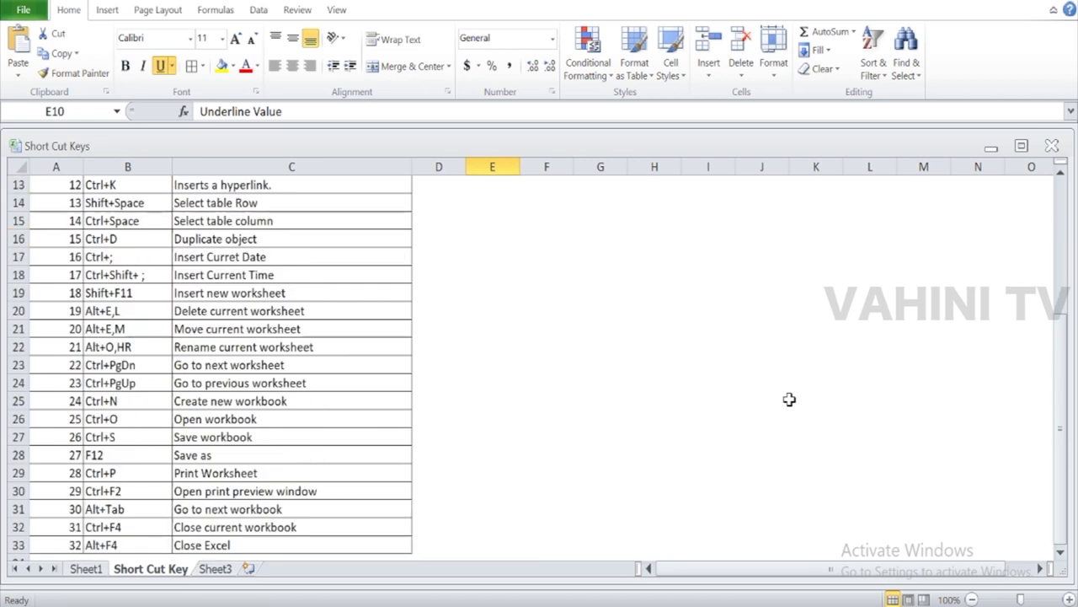
pyautogui.scroll(4, 228, 380)
pyautogui.scroll(-1, 208, 511)
pyautogui.click(215, 569)
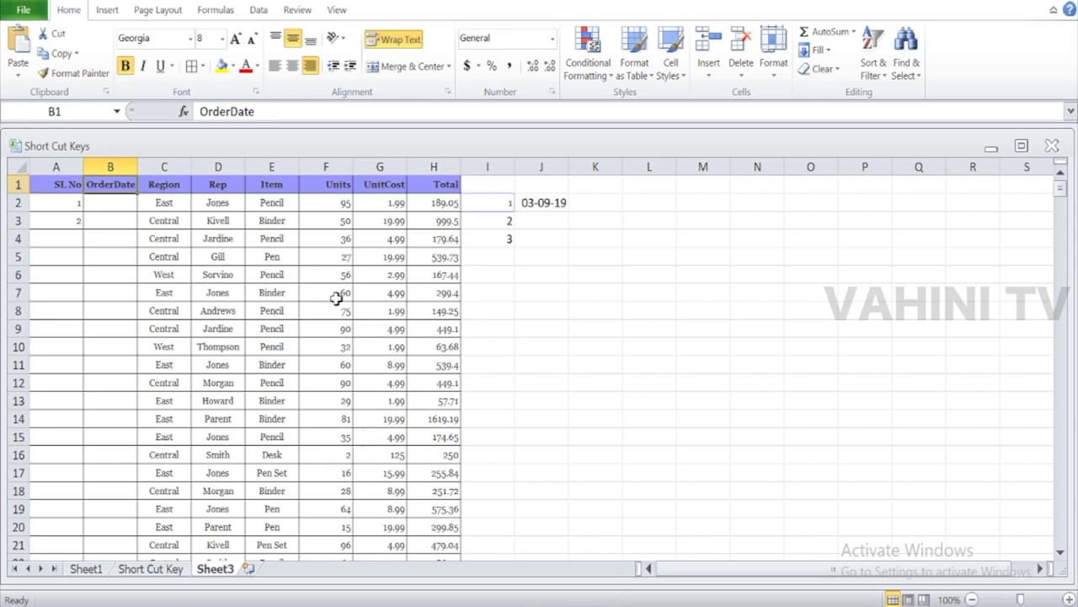
# - Search for 64 with Ctrl+F, landing on Units cell F19, then close the search
pyautogui.scroll(-5, 335, 304)
pyautogui.scroll(5, 337, 337)
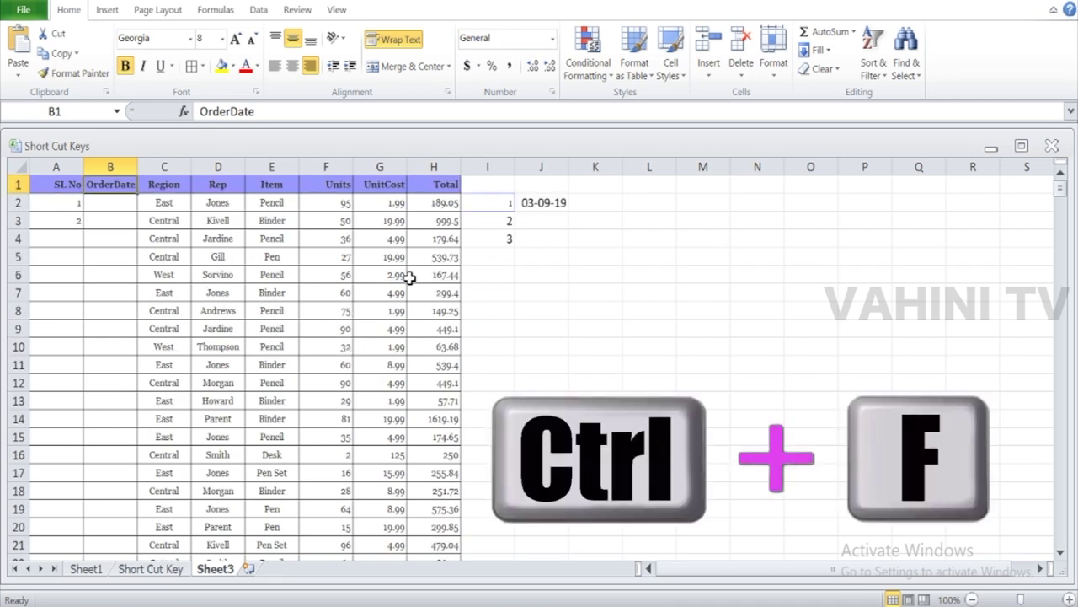
pyautogui.hotkey('ctrl', 'f')
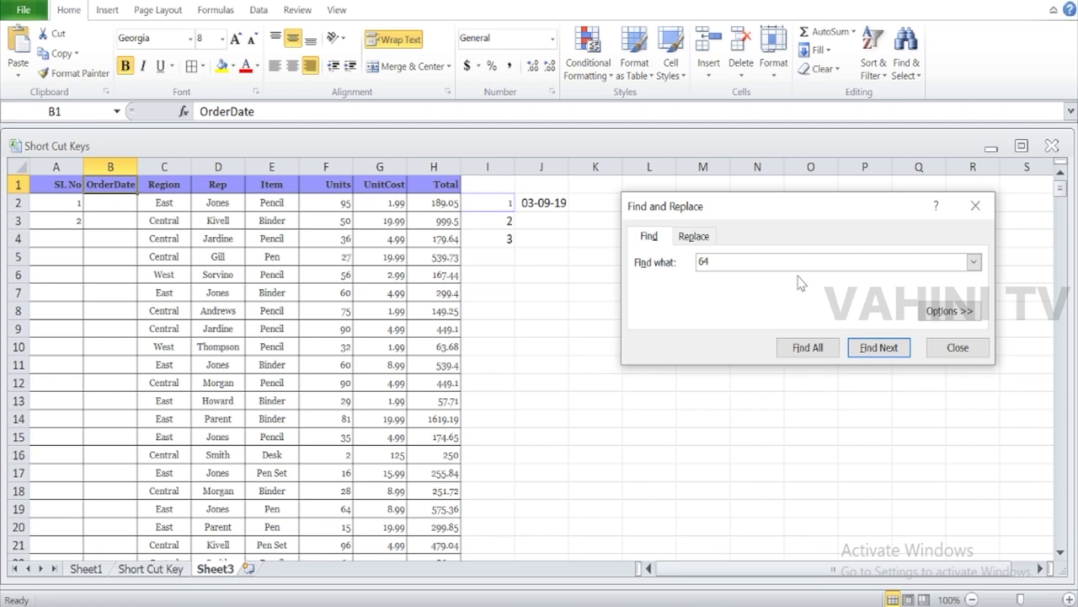
pyautogui.click(878, 348)
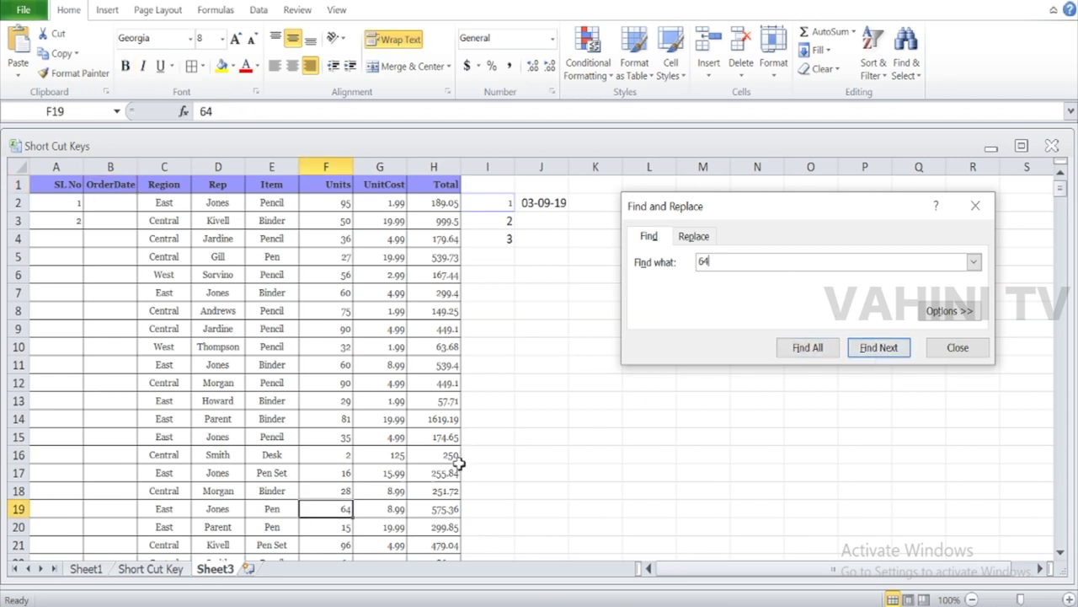
pyautogui.click(337, 510)
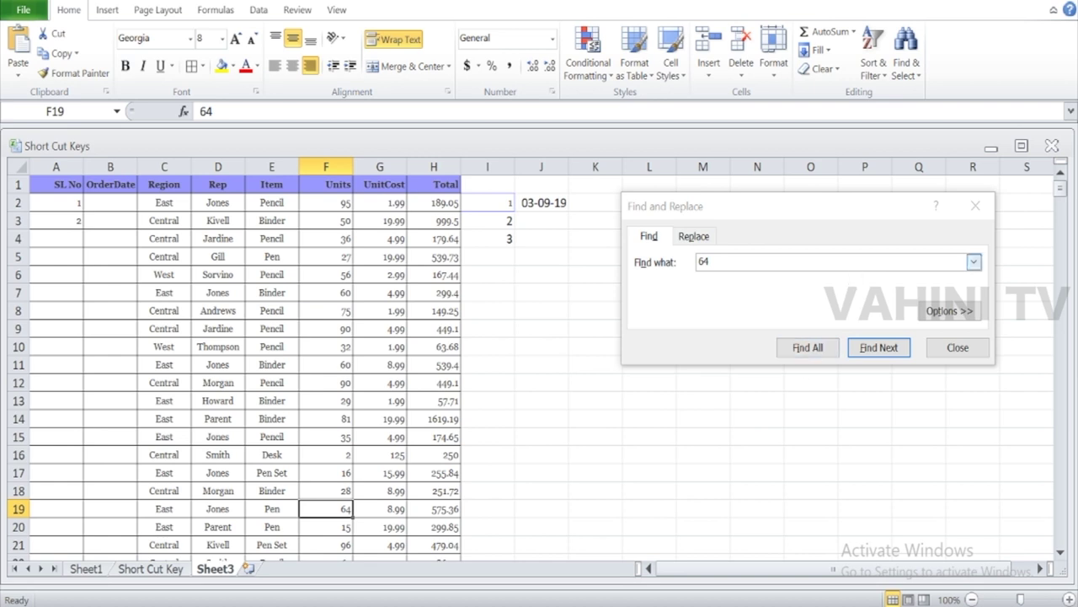
pyautogui.click(973, 206)
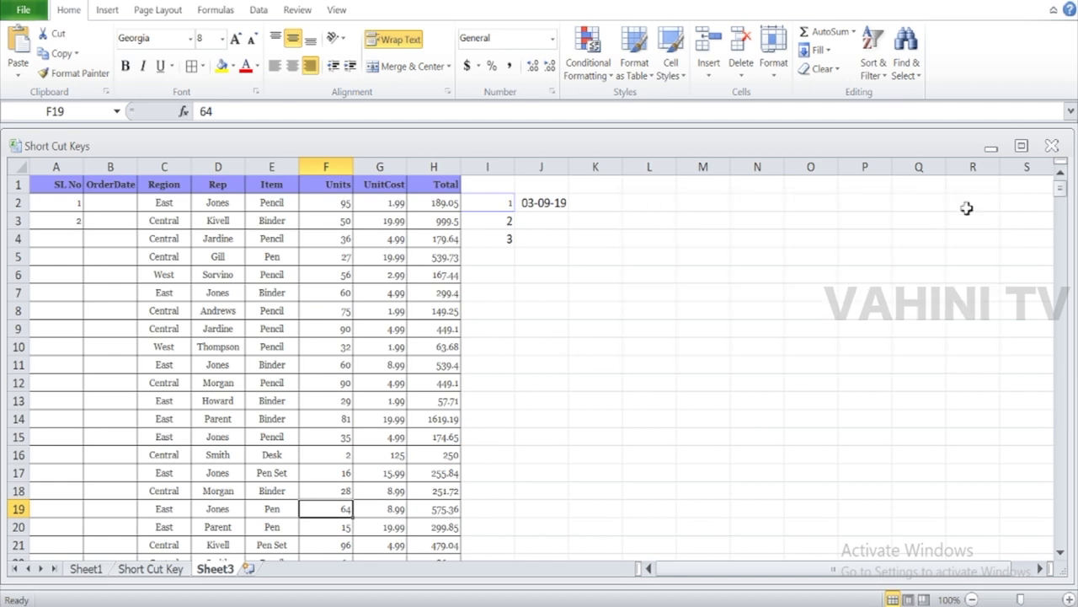
pyautogui.hotkey('ctrl', 'Up')
pyautogui.click(339, 511)
pyautogui.click(925, 185)
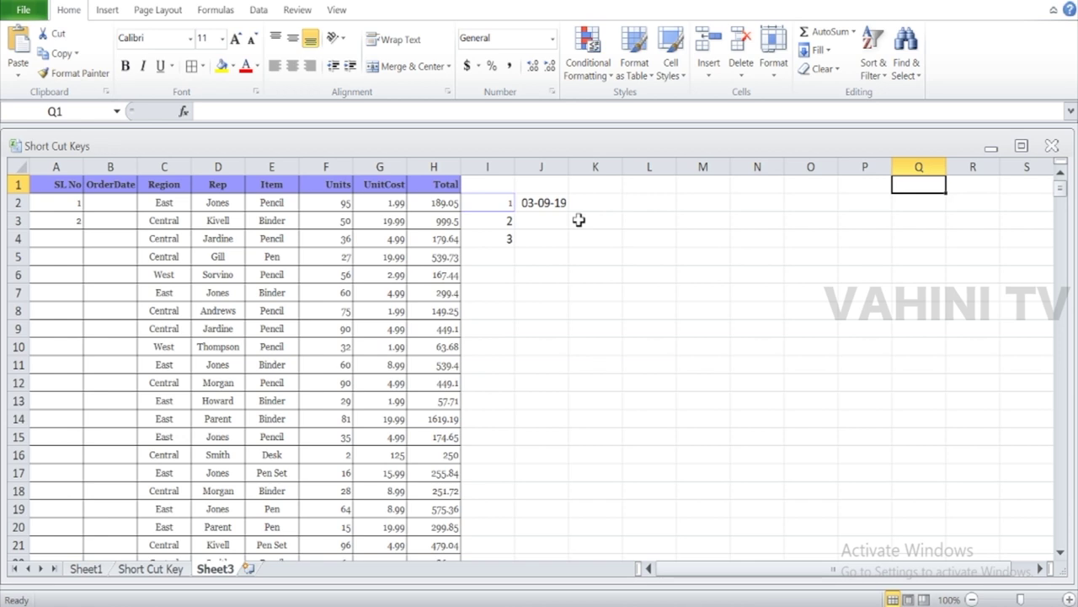
# - Find 64 again, then select the Item column and the empty cell E46 below it
pyautogui.hotkey('ctrl', 'f')
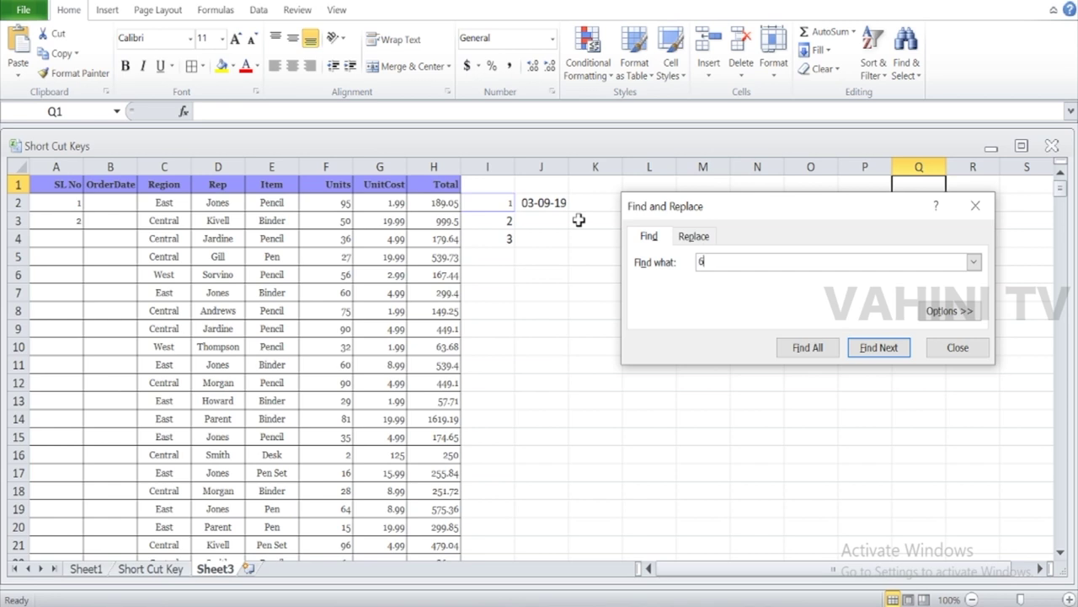
pyautogui.press('Return')
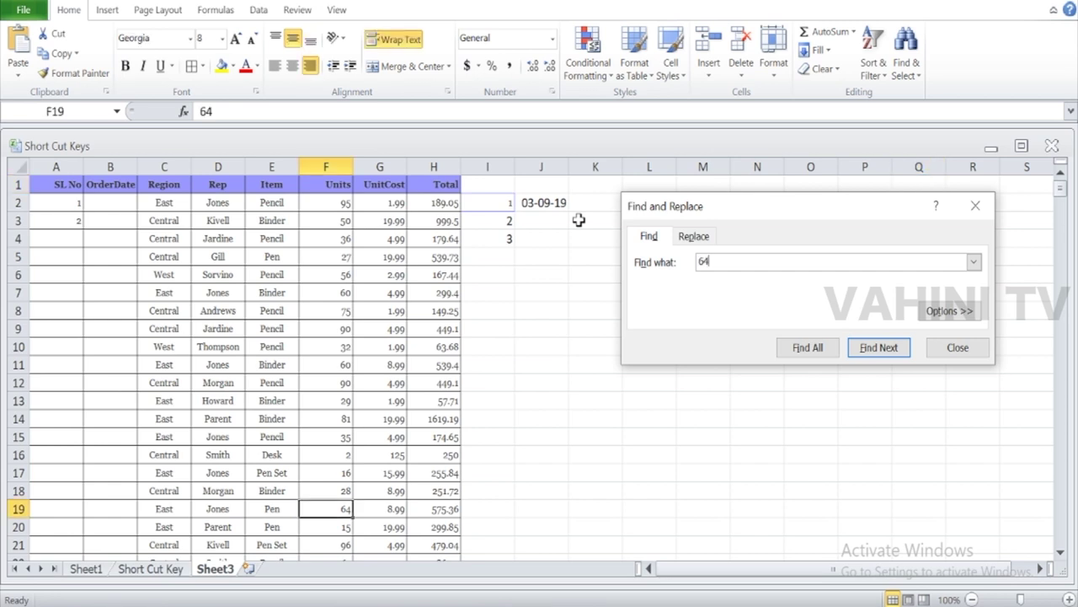
pyautogui.click(271, 167)
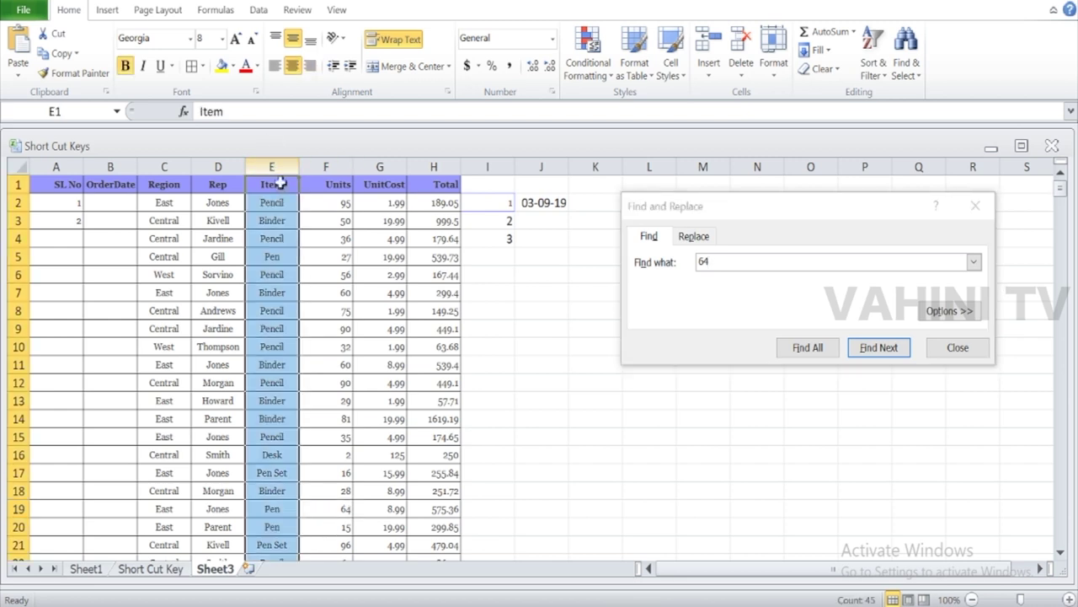
pyautogui.click(279, 255)
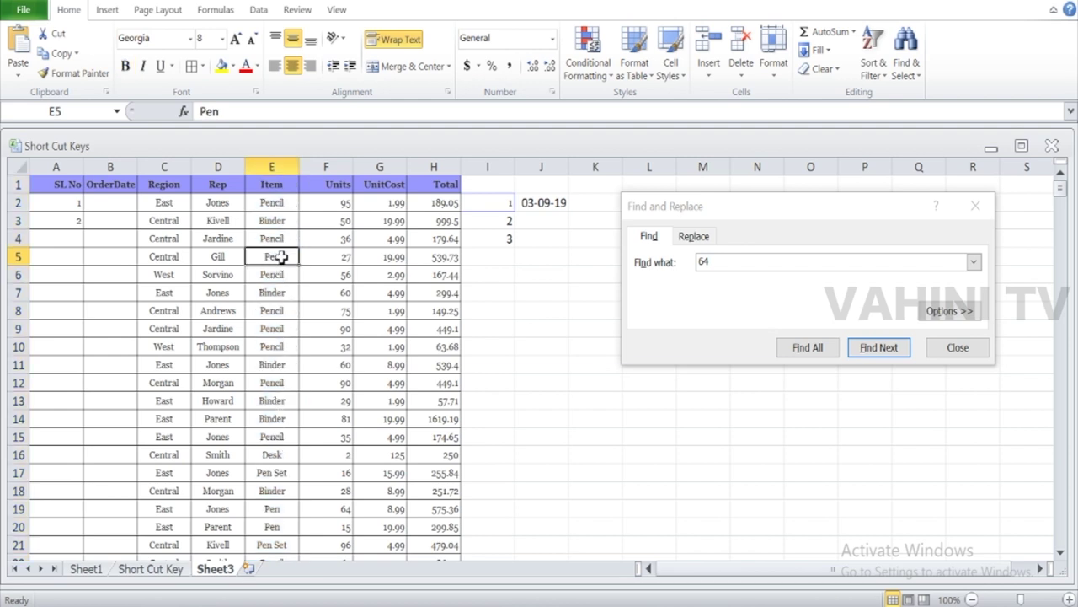
pyautogui.scroll(-11, 245, 414)
pyautogui.click(258, 399)
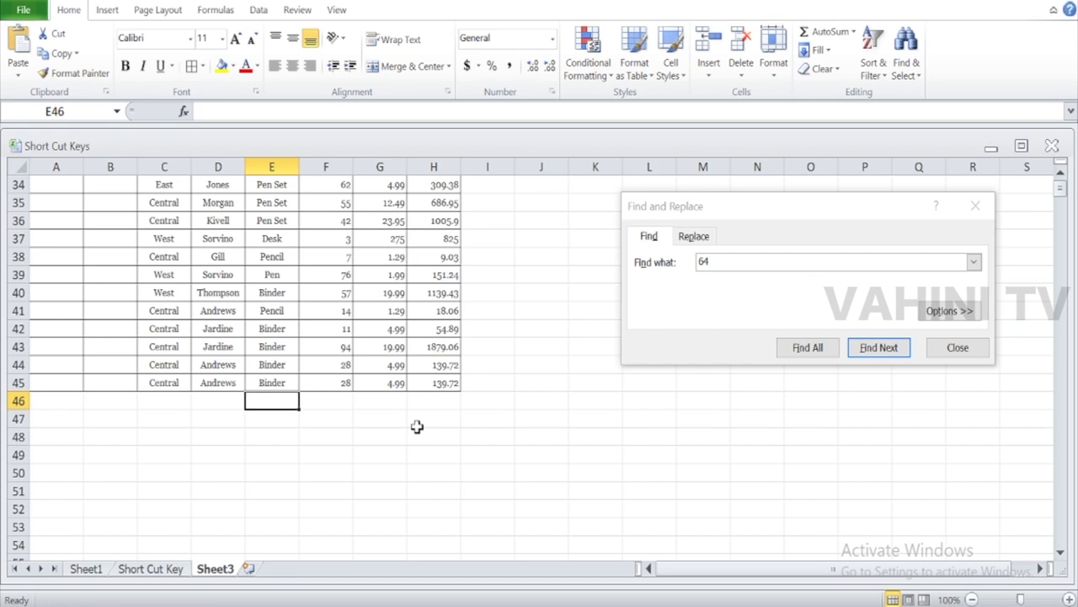
# - Enter a sample person's name in cell E46 and close the open search
pyautogui.write('Rajkumar')
pyautogui.press('Return')
pyautogui.hotkey('ctrl', 'Up')
pyautogui.hotkey('ctrl', 'Up')
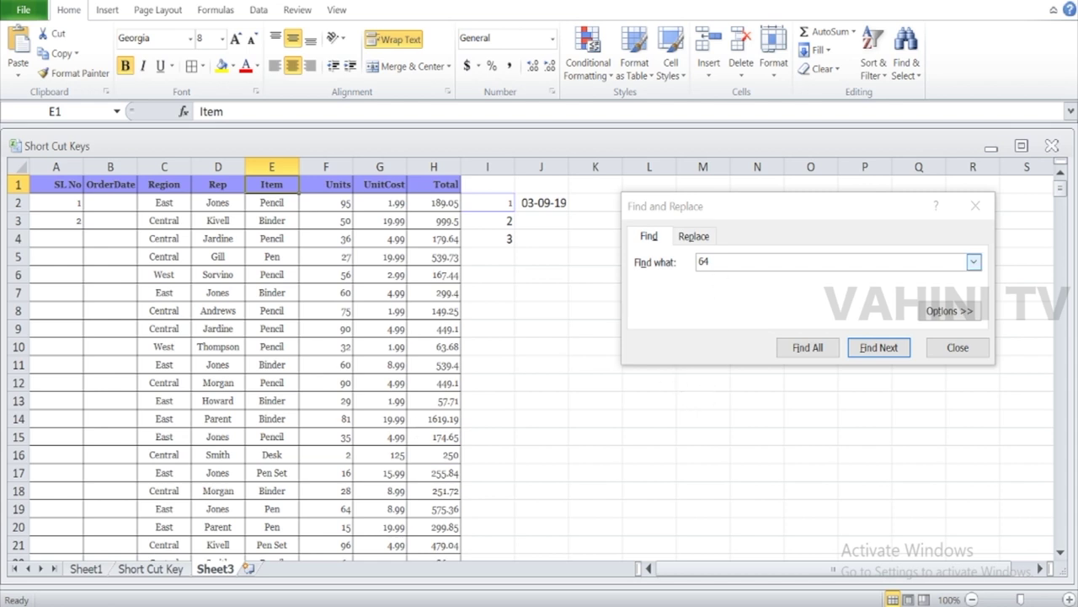
pyautogui.click(973, 261)
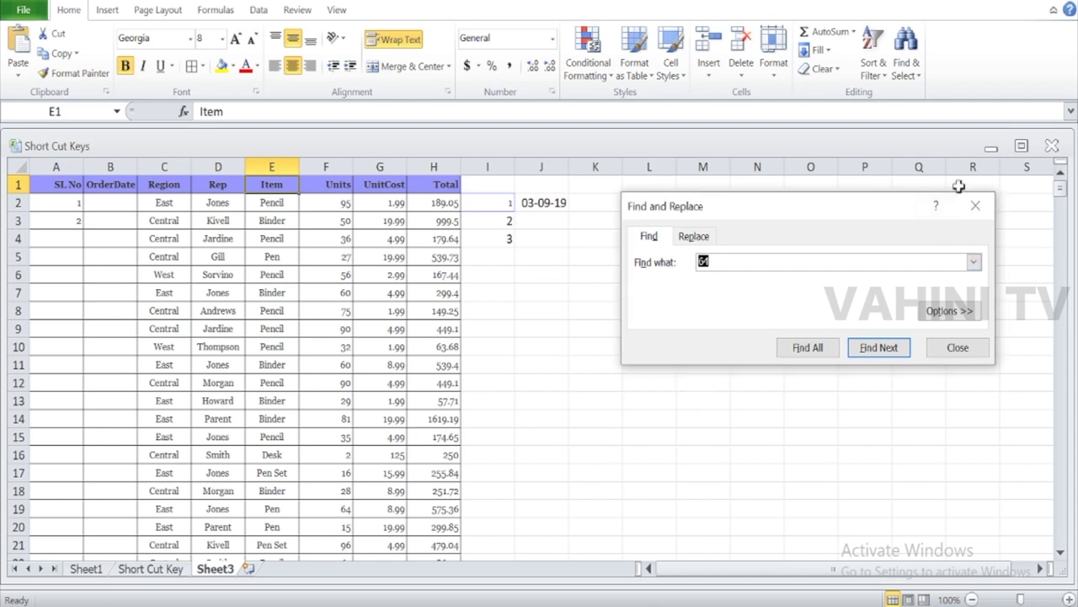
pyautogui.click(971, 204)
pyautogui.click(967, 200)
# - Search for the first letters of the new name to locate it in E46
pyautogui.hotkey('ctrl', 'f')
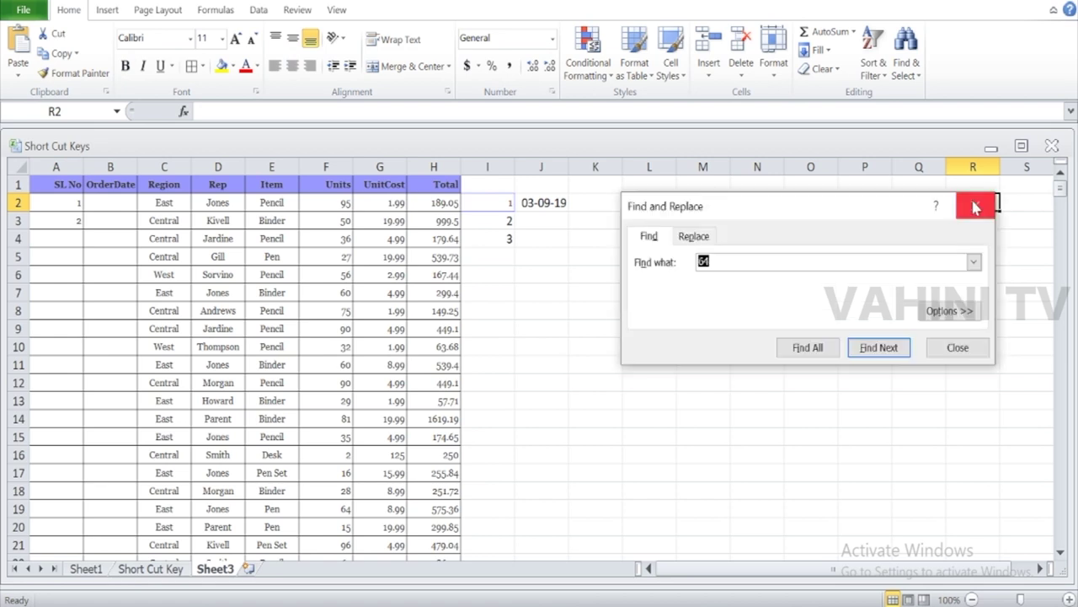
pyautogui.write('Rajkumar')
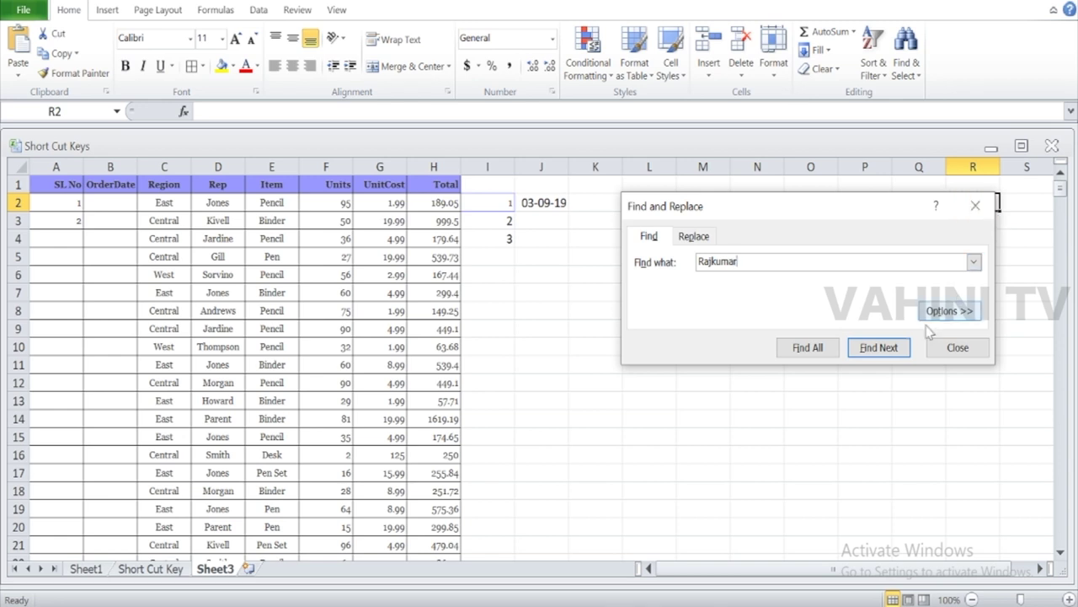
pyautogui.click(879, 347)
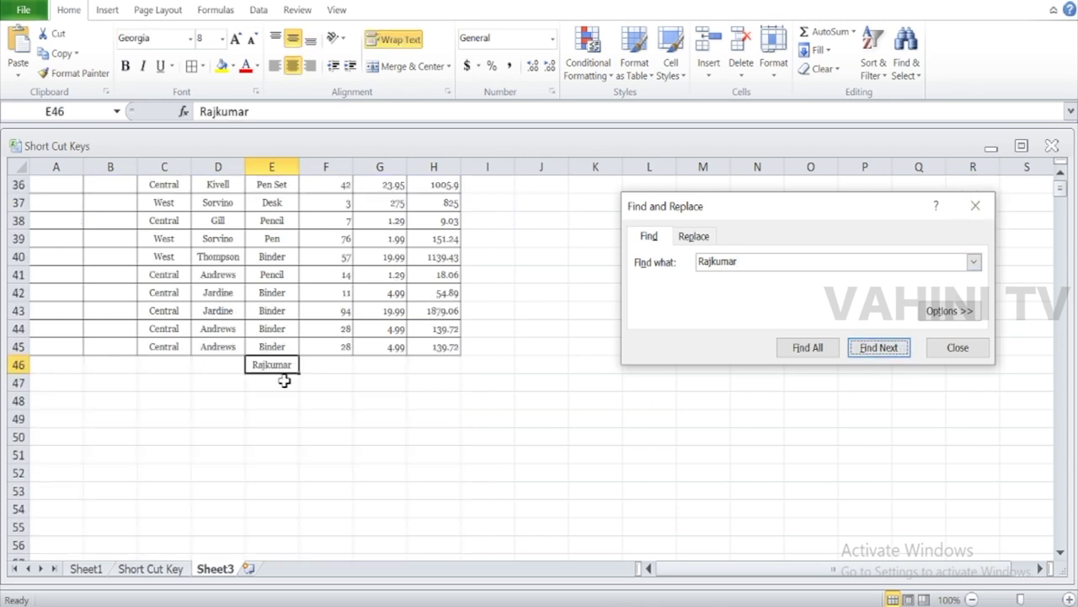
pyautogui.press('Escape')
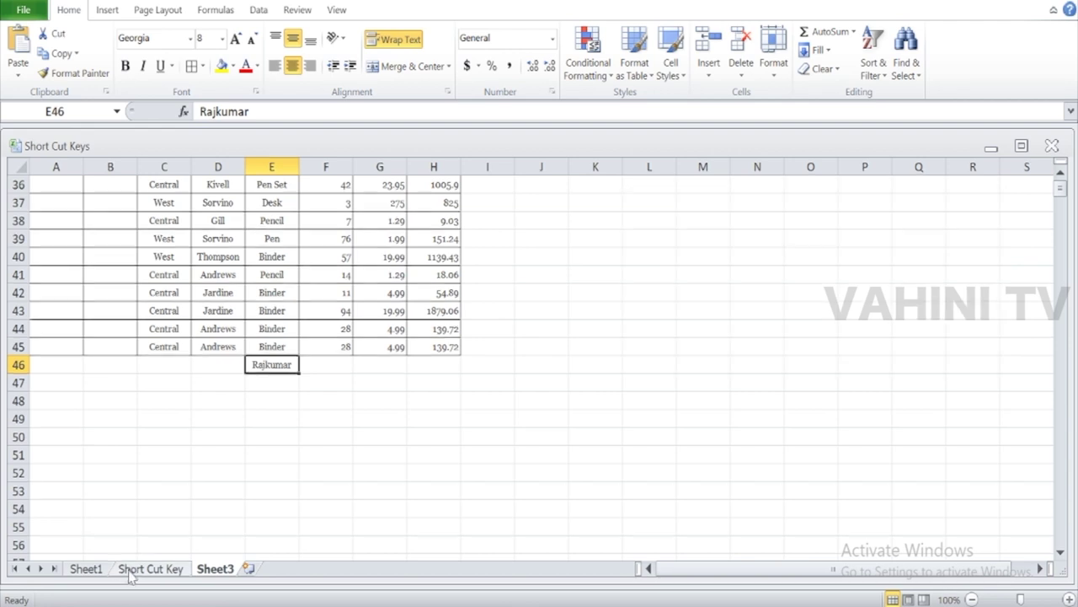
# - Check the Ctrl+T Create table entry, then select Sheet3's data A1:H45
pyautogui.click(126, 568)
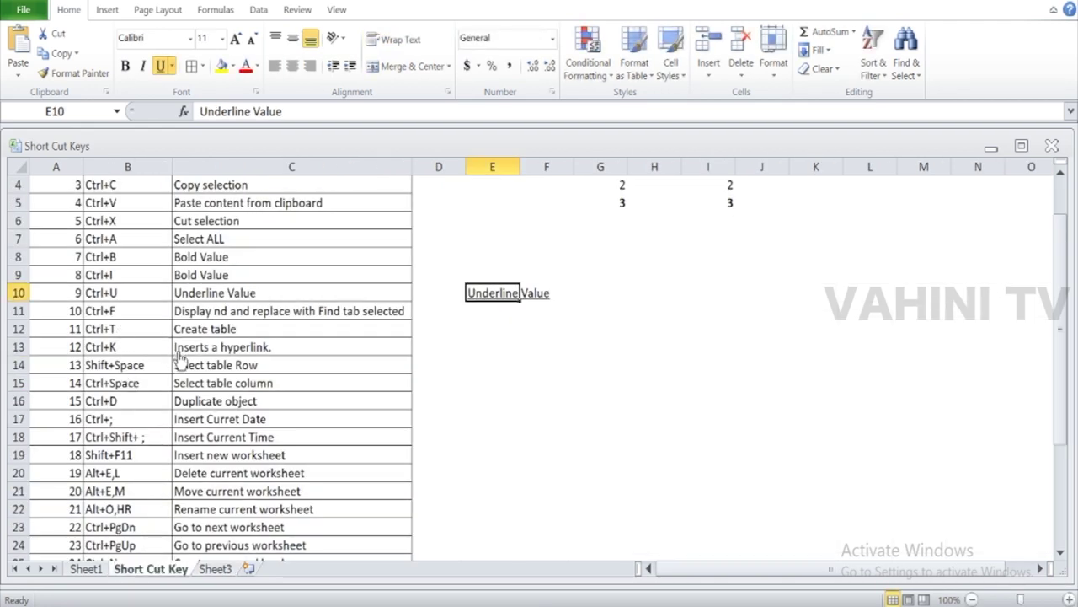
pyautogui.click(105, 330)
pyautogui.click(221, 330)
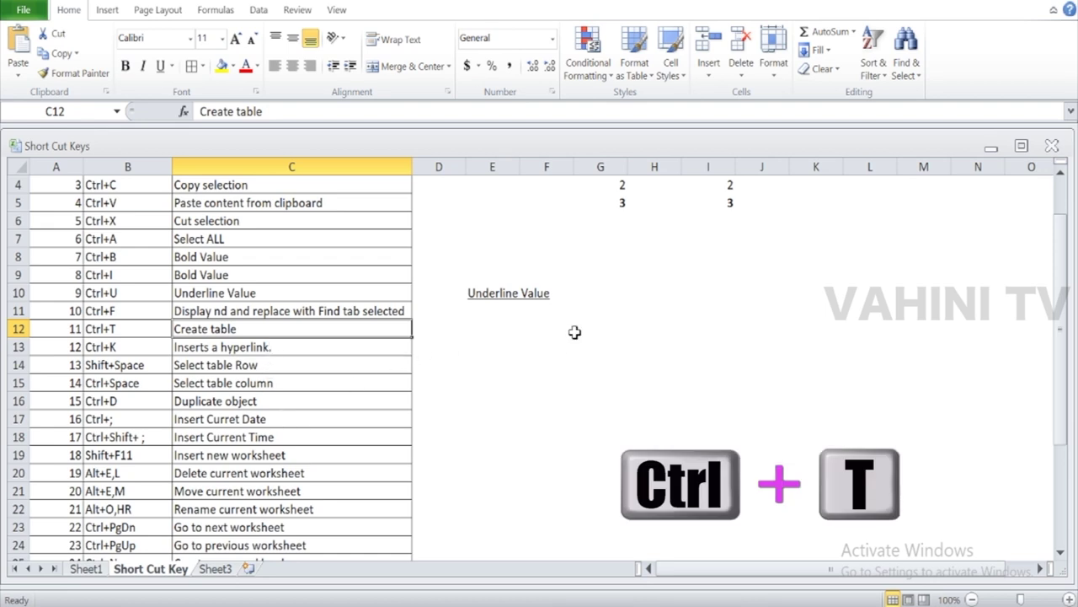
pyautogui.click(216, 570)
pyautogui.click(439, 348)
pyautogui.moveTo(439, 347); pyautogui.dragTo(54, 102)
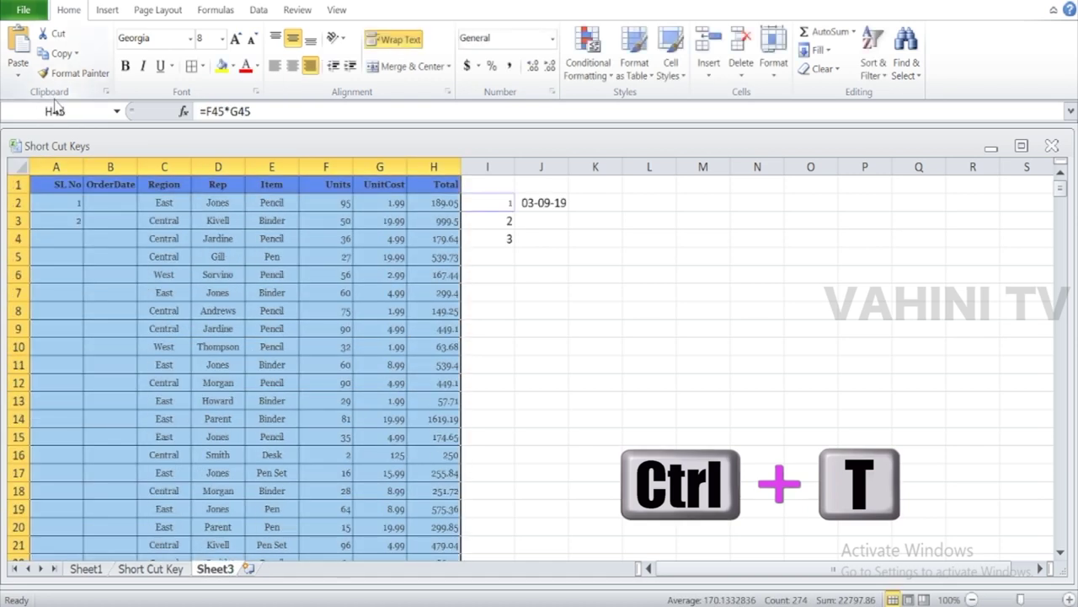
# - Insert a table from A1:H45 with headers and apply a green table style
pyautogui.click(107, 9)
pyautogui.click(61, 51)
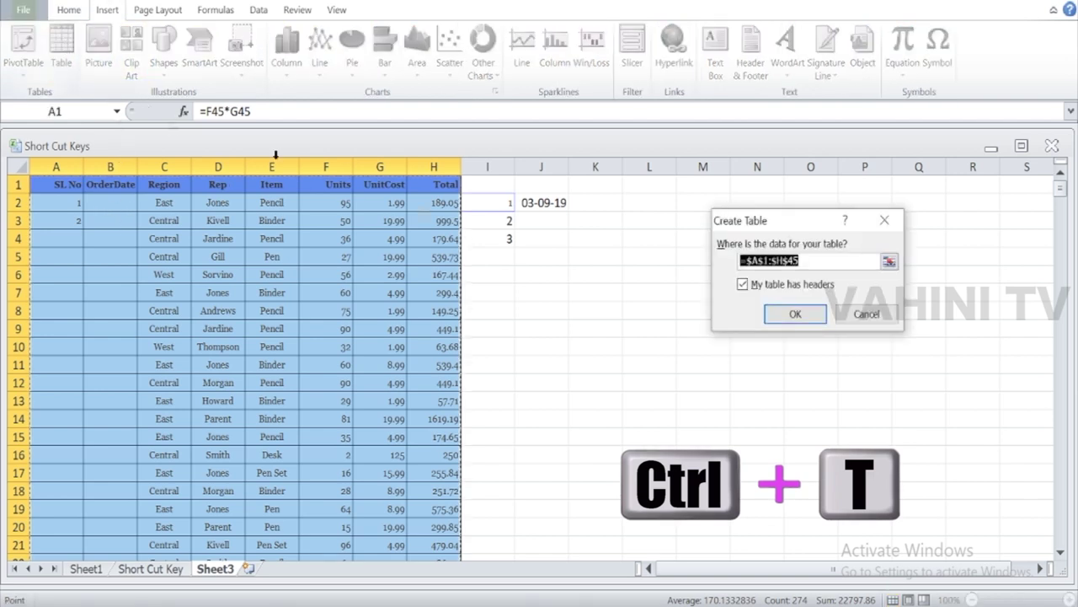
pyautogui.click(796, 314)
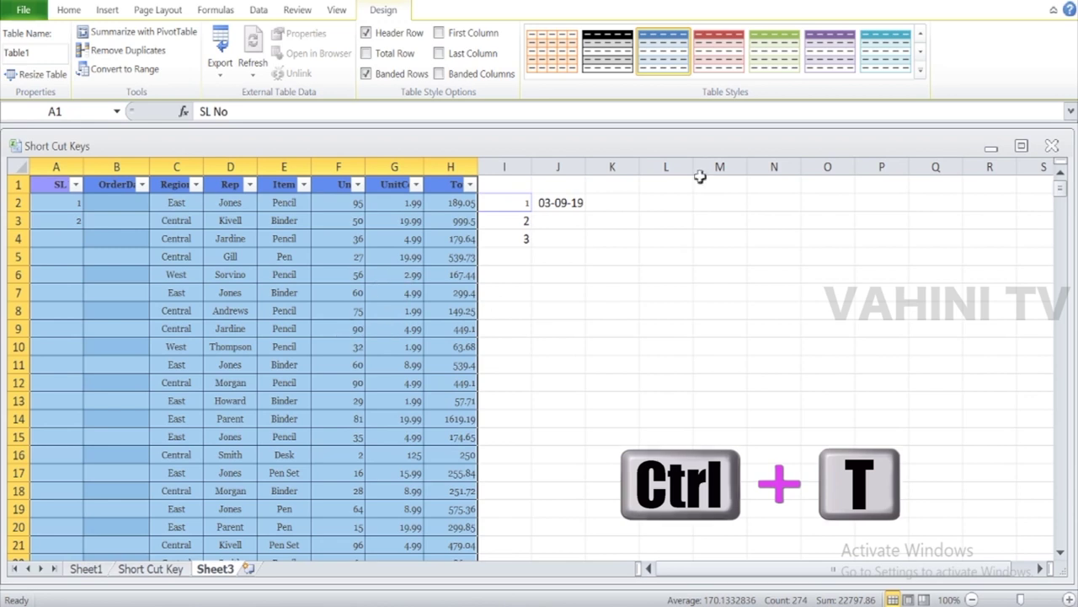
pyautogui.click(780, 66)
pyautogui.click(426, 281)
pyautogui.moveTo(453, 185); pyautogui.dragTo(126, 210)
pyautogui.scroll(-13, 348, 281)
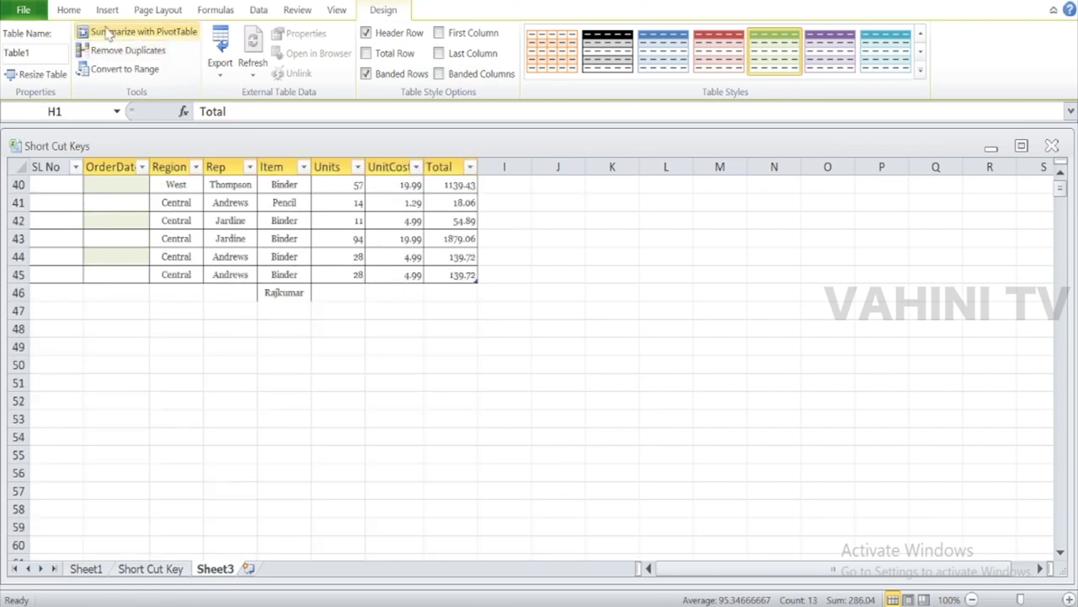
# - Select and copy the whole table with Ctrl+A and Ctrl+C, then cancel the copy
pyautogui.hotkey('ctrl', 'a')
pyautogui.hotkey('ctrl', 'c')
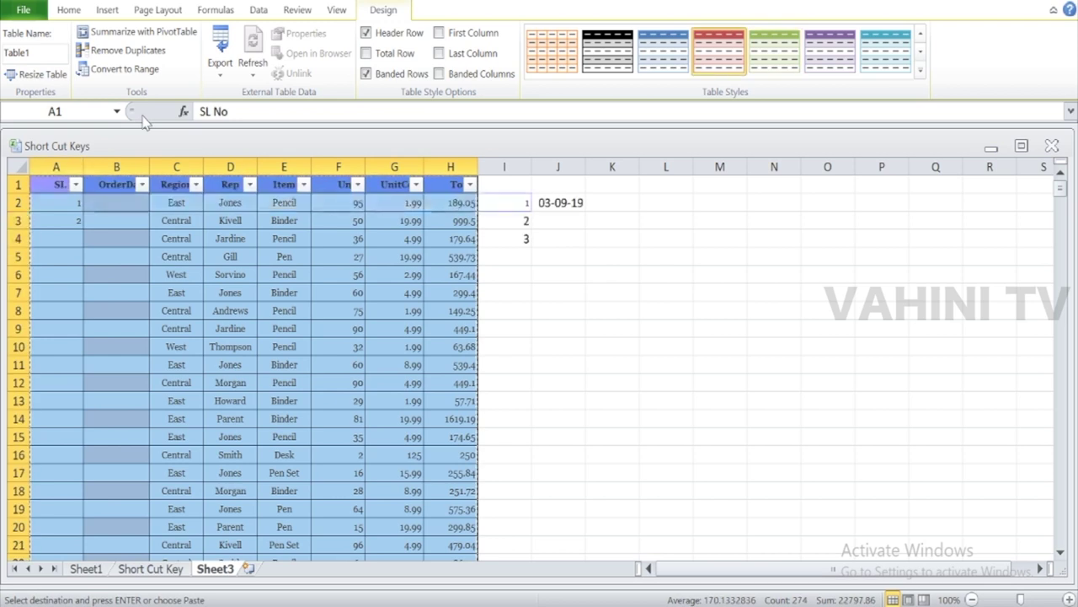
pyautogui.hotkey('shift', 'Tab')
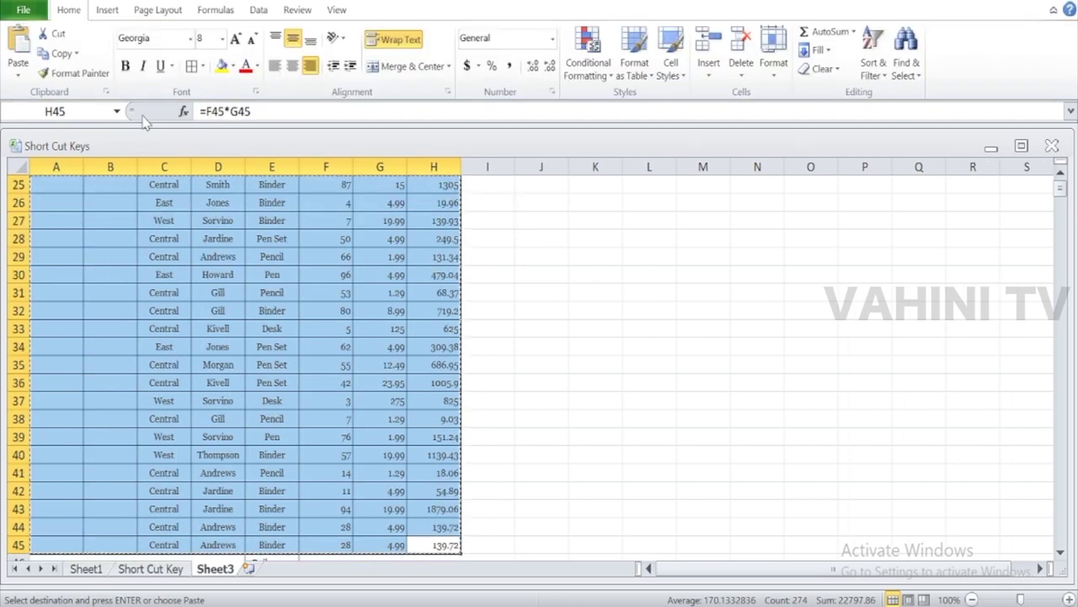
pyautogui.scroll(8, 421, 263)
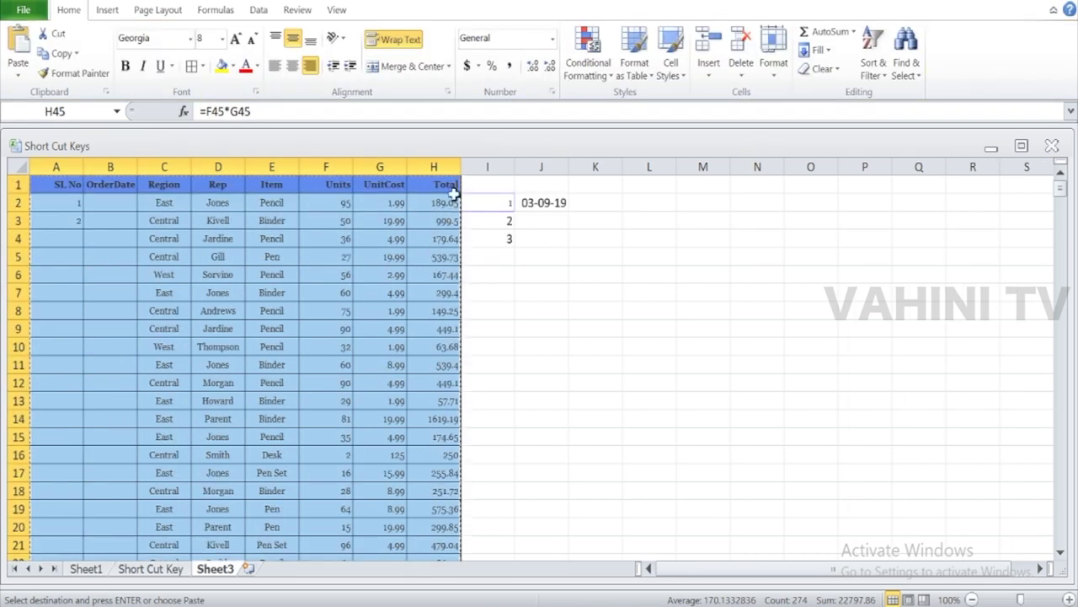
pyautogui.click(447, 187)
pyautogui.press('Escape')
# - Remove the values in columns I through K and return to the Short Cut Key sheet
pyautogui.moveTo(487, 167); pyautogui.dragTo(569, 175)
pyautogui.hotkey('ctrl', '-')
pyautogui.press('Left')
pyautogui.press('Left')
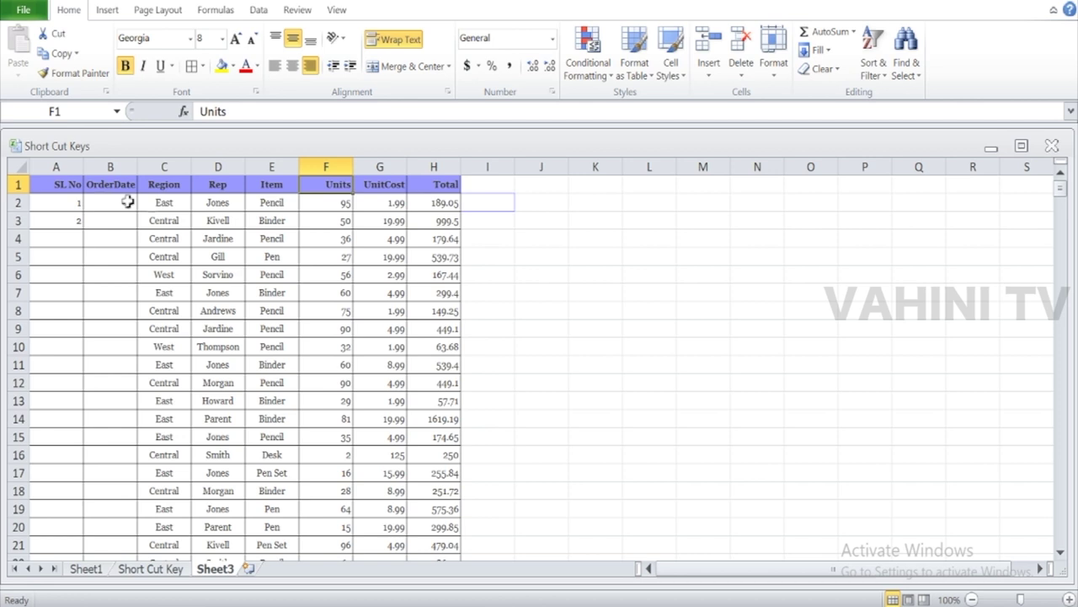
pyautogui.click(431, 183)
pyautogui.press('Left')
pyautogui.press('Left')
pyautogui.press('Left')
pyautogui.press('Left')
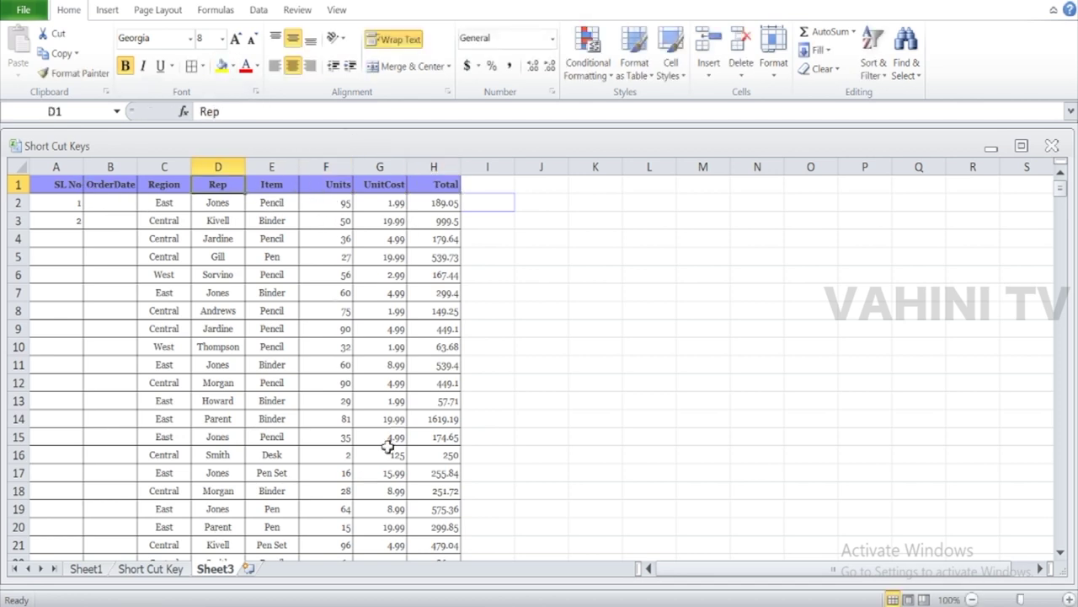
pyautogui.click(156, 570)
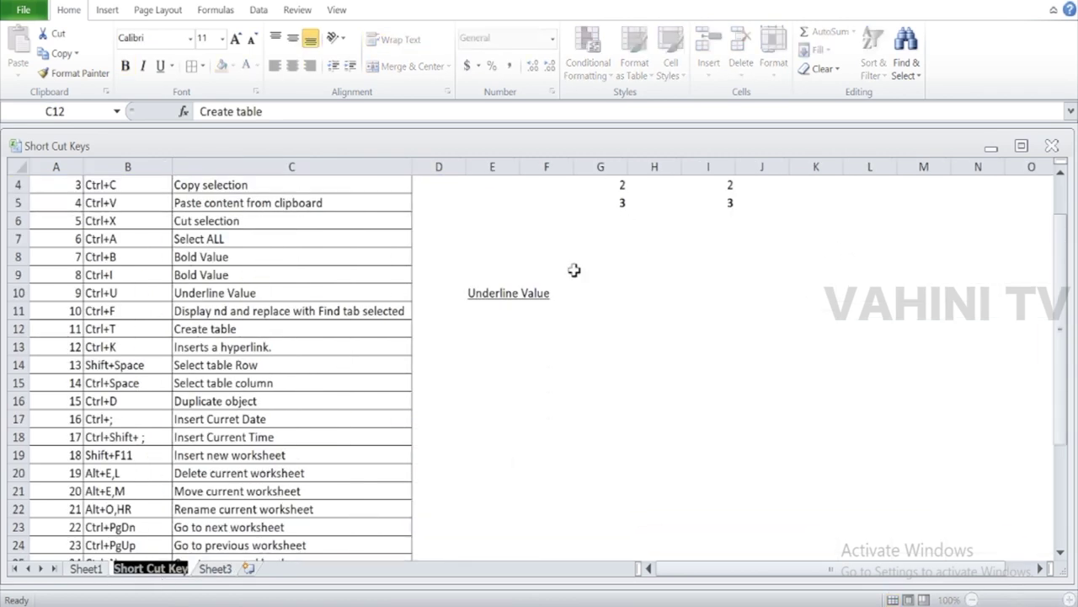
pyautogui.moveTo(1061, 354); pyautogui.dragTo(1061, 324)
pyautogui.moveTo(807, 225); pyautogui.dragTo(746, 222)
pyautogui.scroll(-1, 691, 231)
pyautogui.scroll(1, 690, 230)
pyautogui.click(634, 239)
pyautogui.press('Up')
pyautogui.press('Left')
pyautogui.hotkey('shift', 'Down')
pyautogui.hotkey('shift', 'Right')
pyautogui.hotkey('shift', 'Right')
pyautogui.hotkey('shift', 'Down')
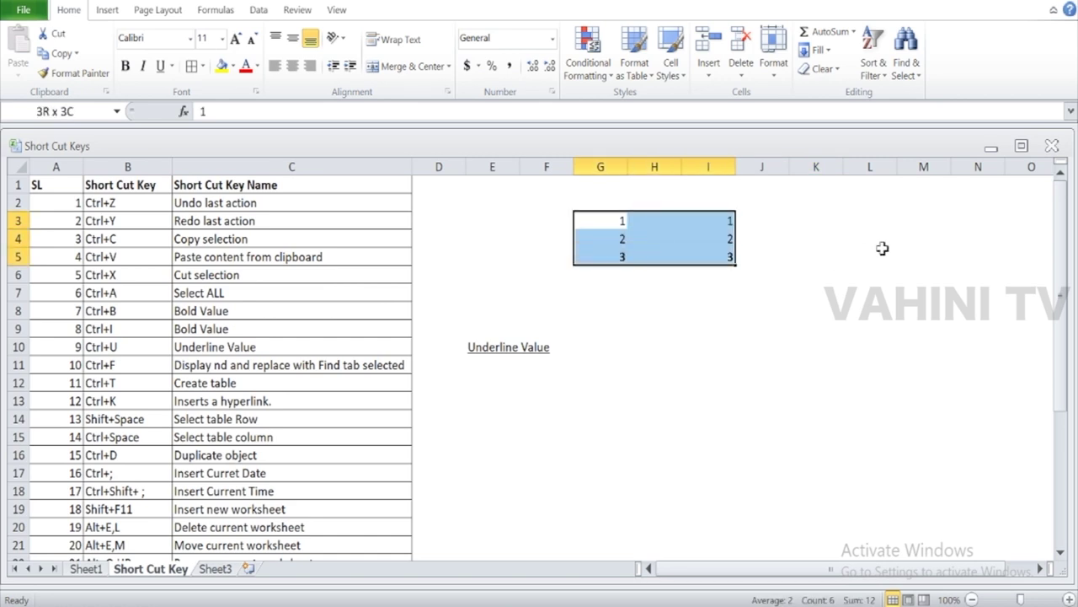
pyautogui.hotkey('ctrl', 't')
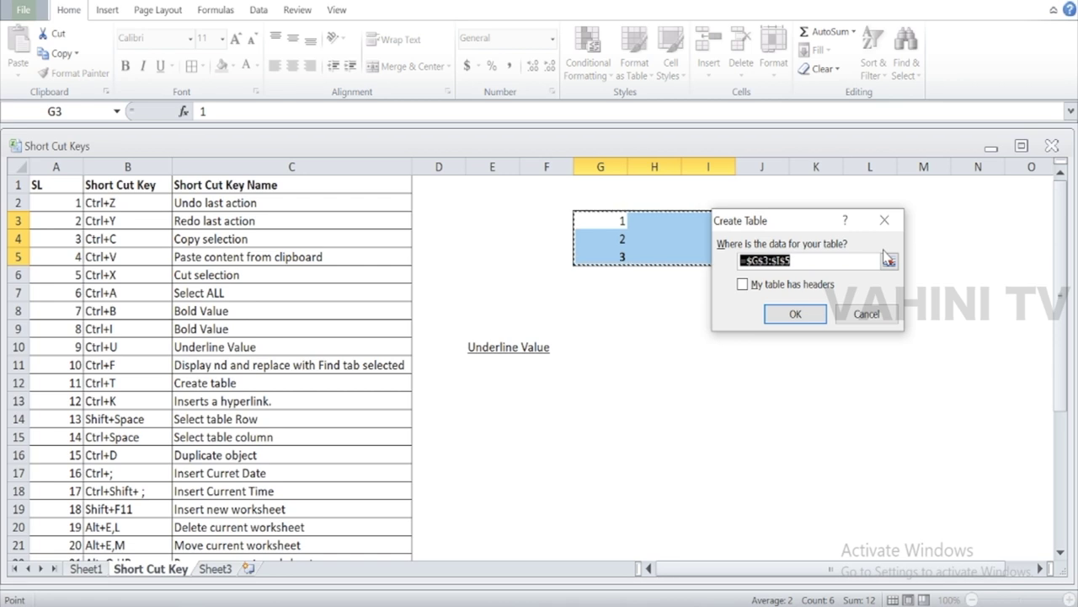
pyautogui.press('Return')
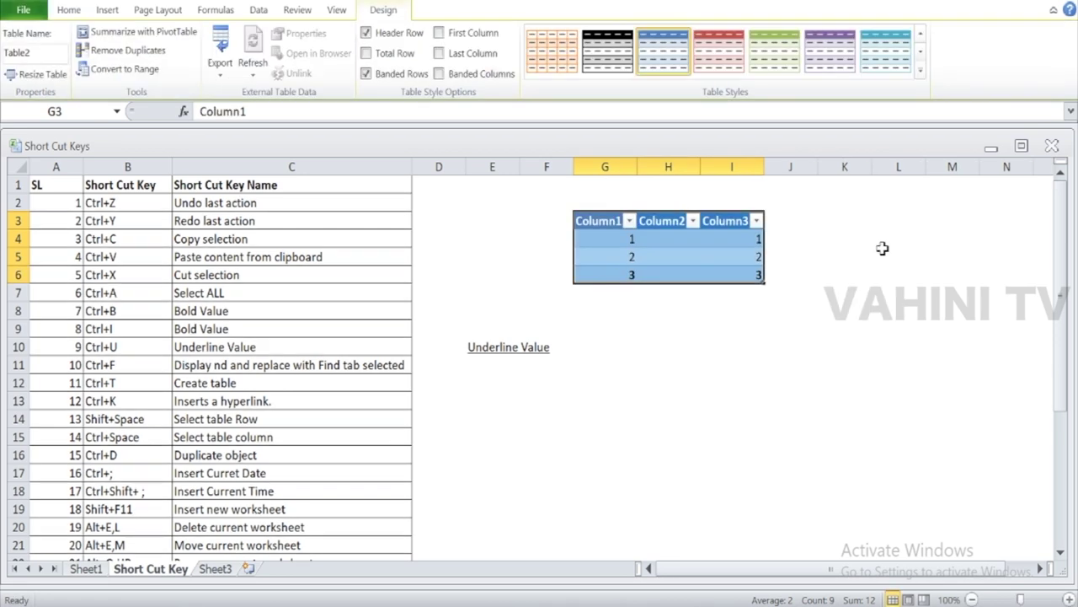
pyautogui.click(796, 328)
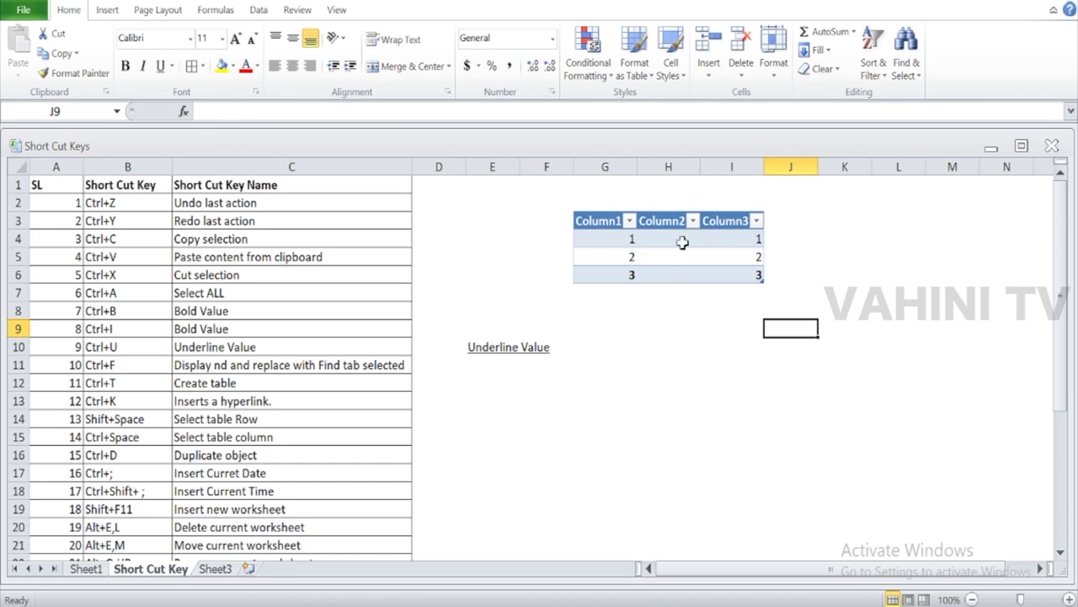
pyautogui.hotkey('ctrl', 'z')
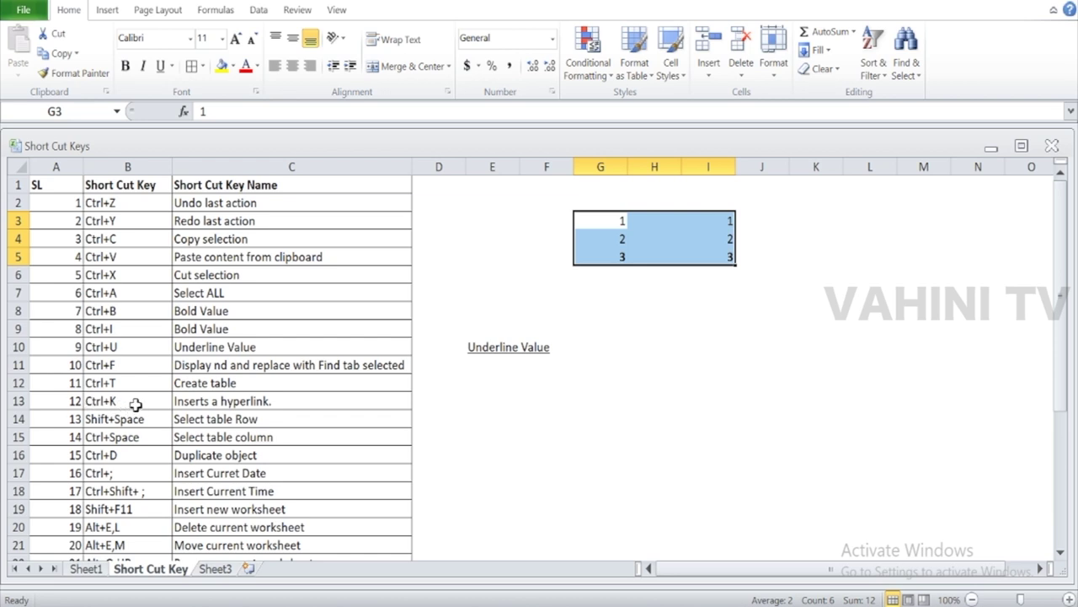
pyautogui.moveTo(199, 409)
pyautogui.click(204, 419)
pyautogui.press('F2')
pyautogui.click(264, 438)
pyautogui.doubleClick(247, 419)
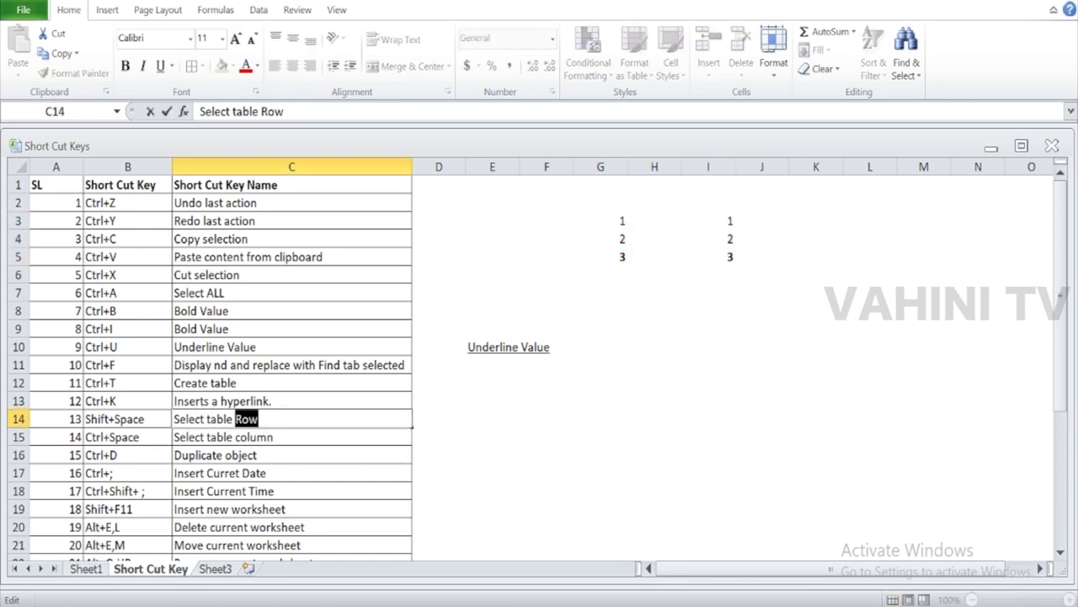
pyautogui.press('Escape')
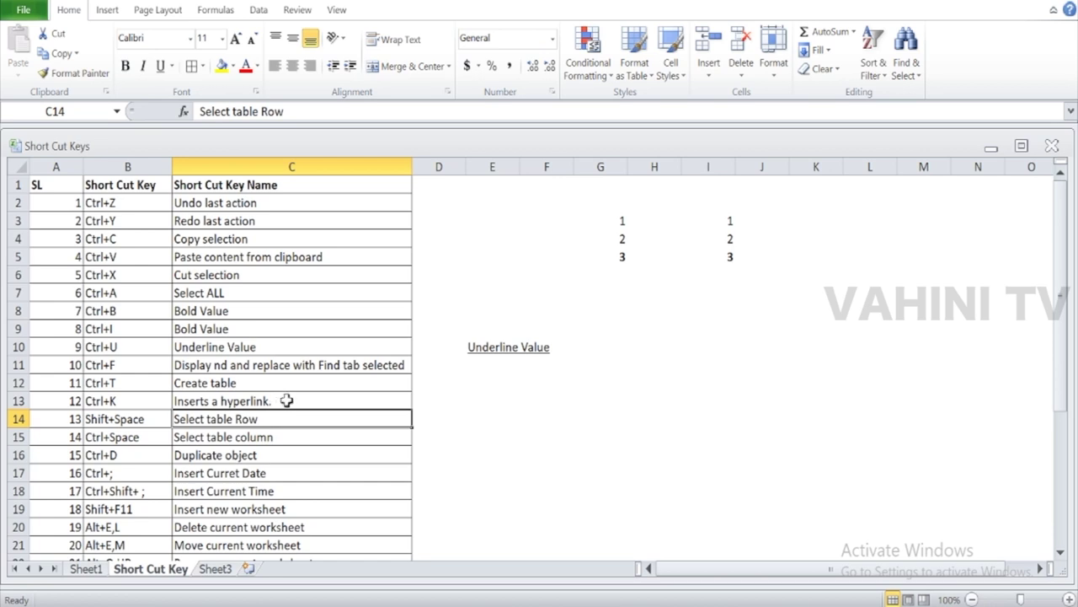
pyautogui.moveTo(255, 408)
pyautogui.click(266, 405)
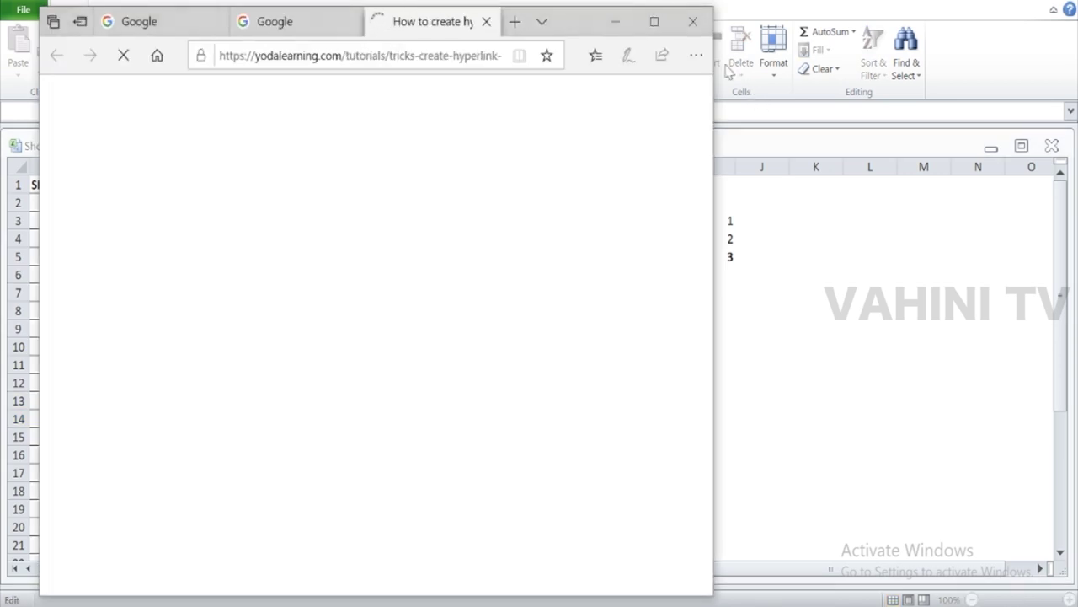
pyautogui.click(693, 22)
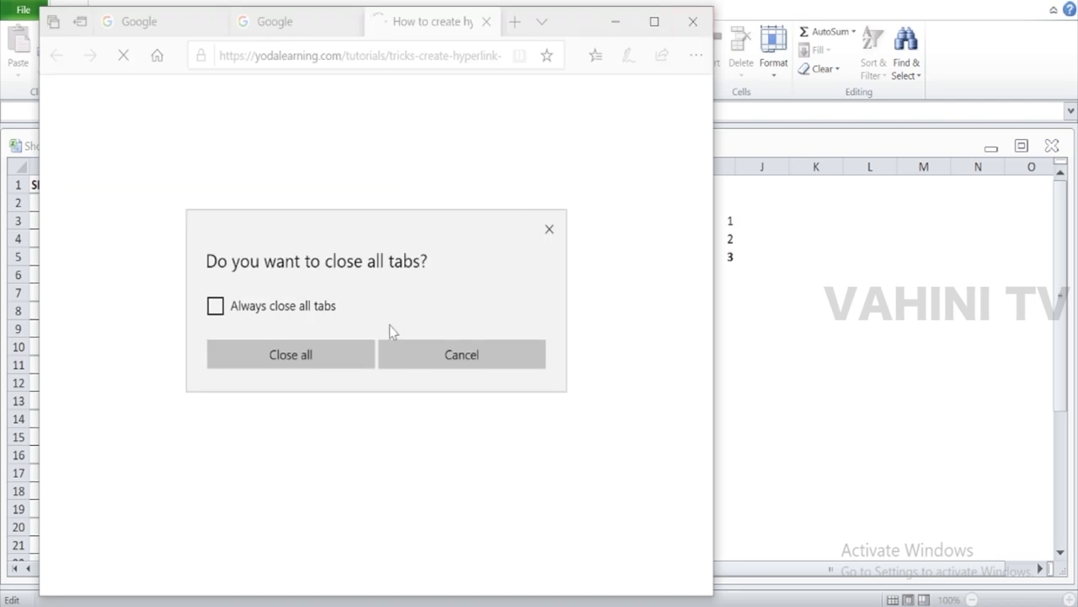
pyautogui.click(458, 354)
pyautogui.click(485, 23)
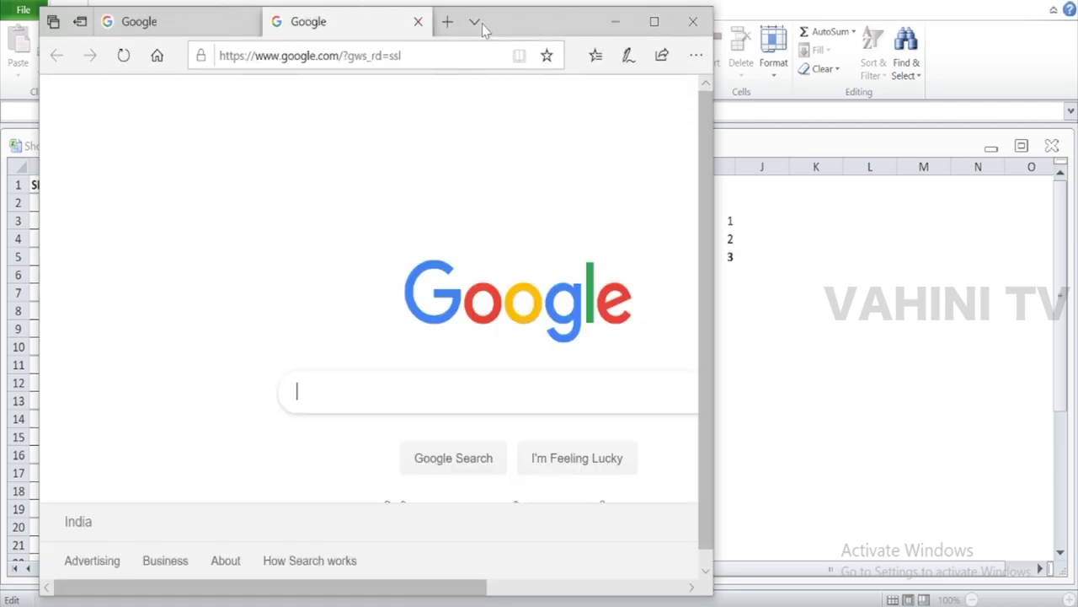
pyautogui.hotkey('alt', 'F4')
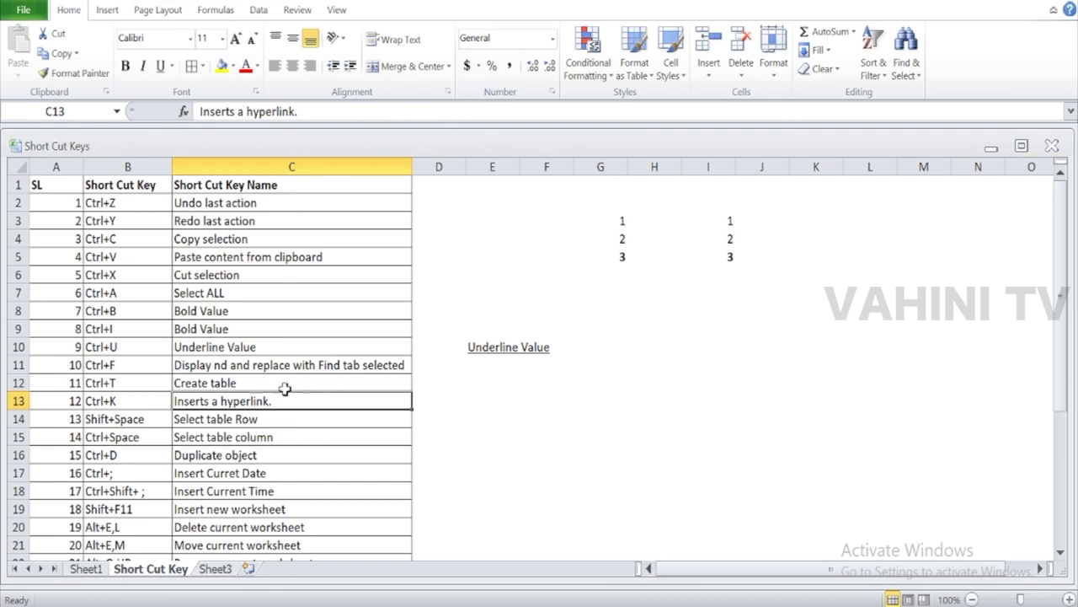
# - Enter the text 'abc' into cell G13
pyautogui.click(624, 401)
pyautogui.hotkey('ctrl', 'k')
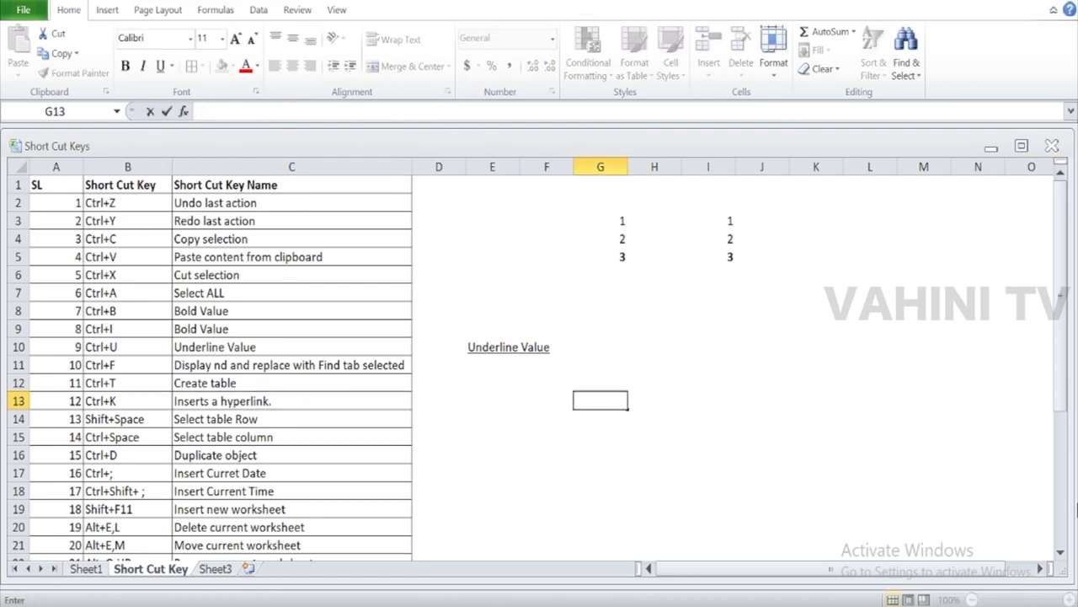
pyautogui.press('Escape')
pyautogui.write('k\\')
pyautogui.press('Return')
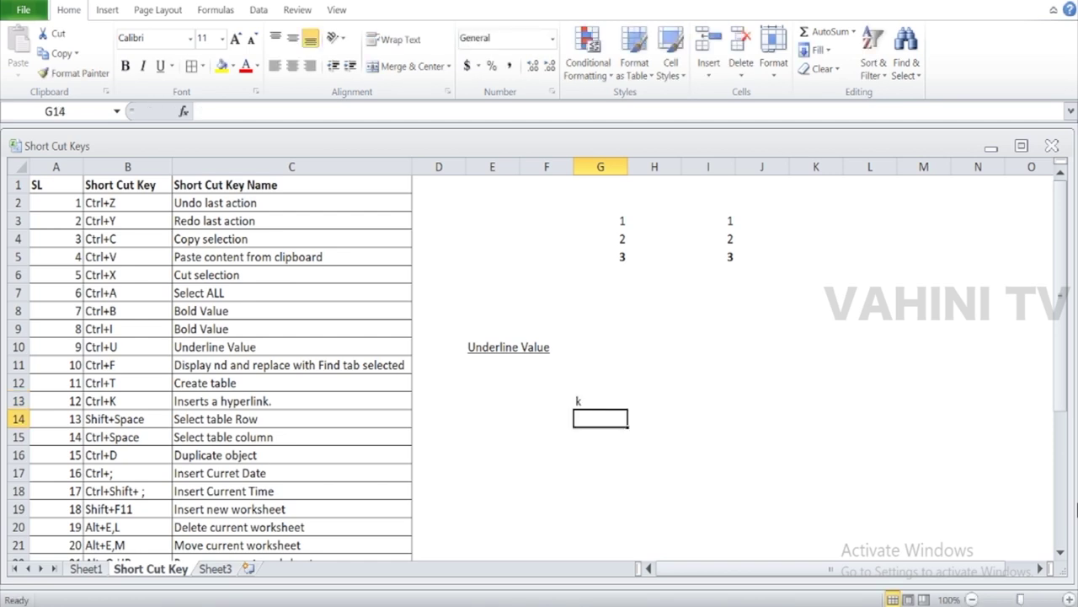
pyautogui.click(600, 399)
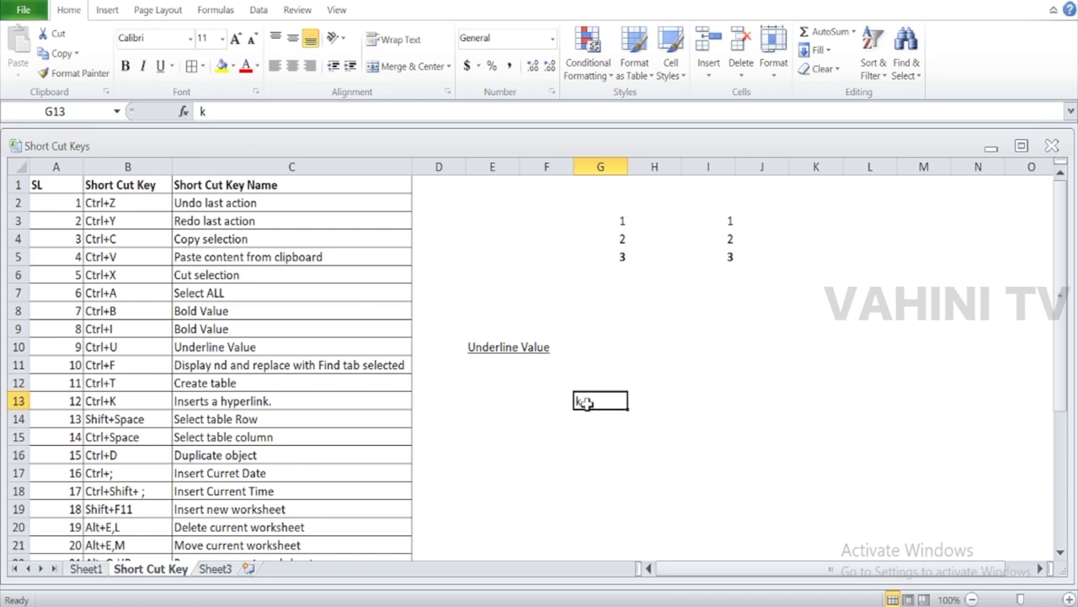
pyautogui.write('l')
pyautogui.press('Return')
pyautogui.click(583, 402)
pyautogui.write('abc')
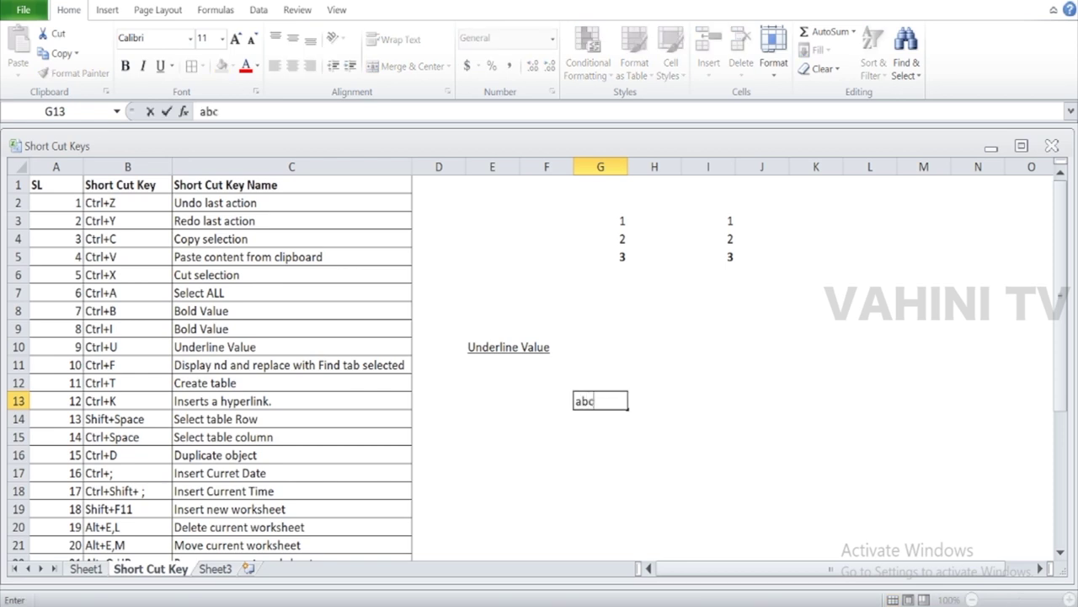
pyautogui.hotkey('ctrl', 'Return')
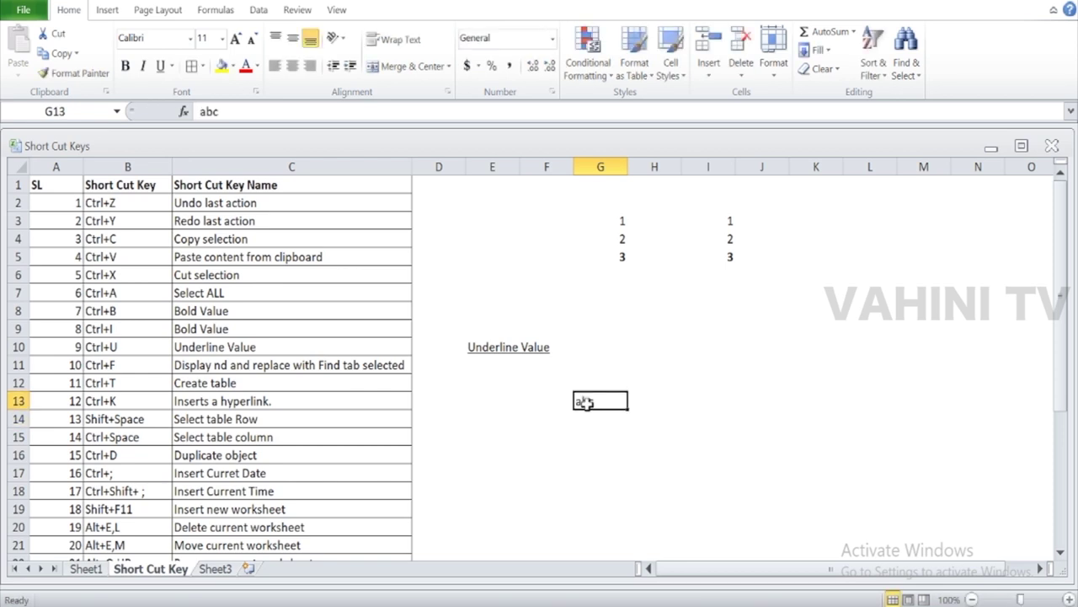
pyautogui.hotkey('ctrl', 'k')
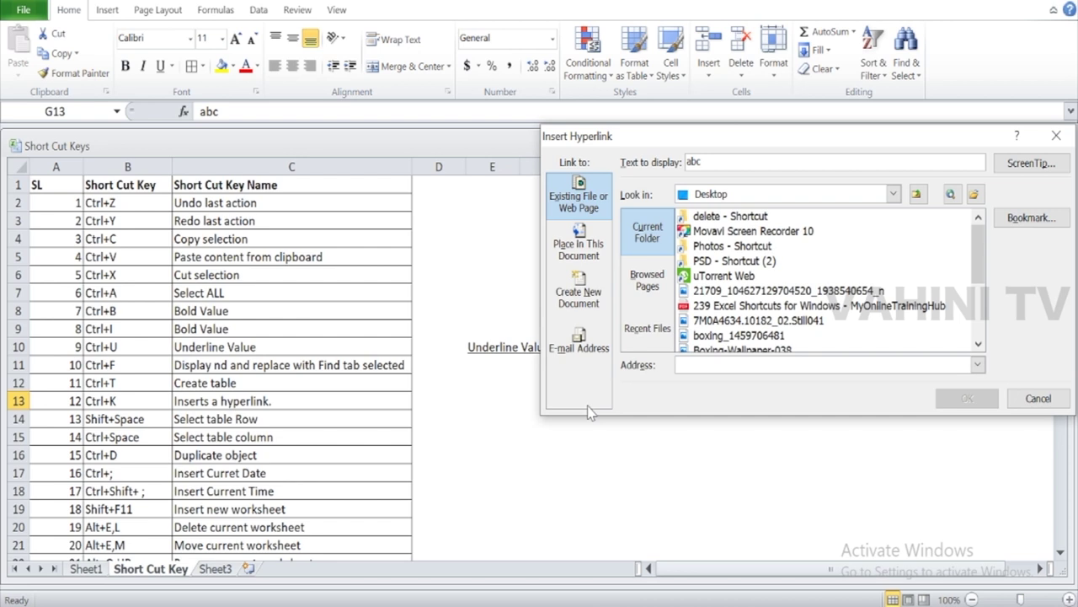
pyautogui.write('www')
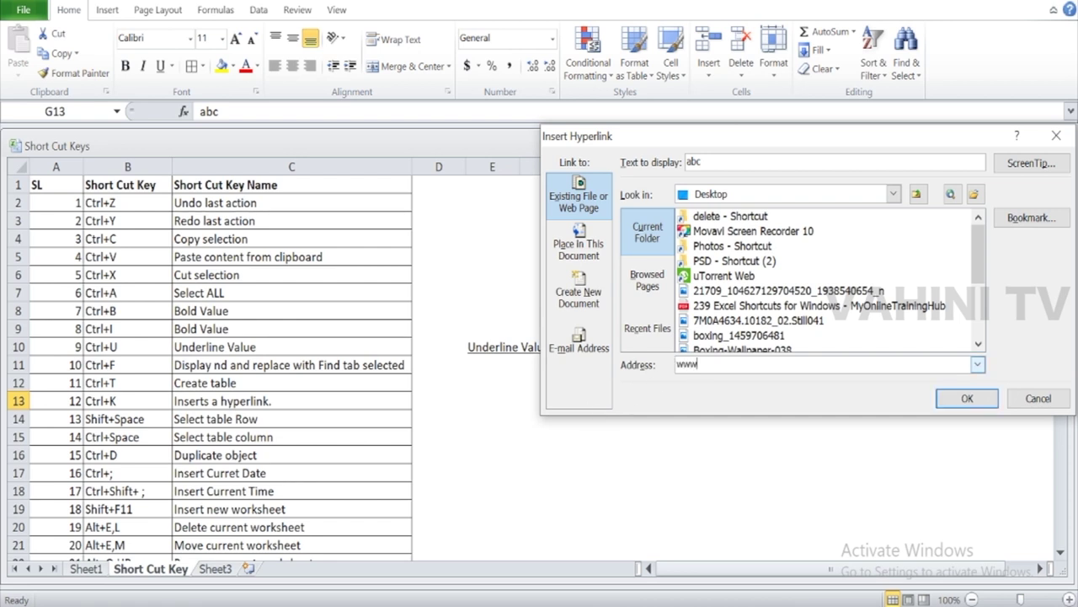
pyautogui.write('.goole')
pyautogui.press('BackSpace')
pyautogui.press('BackSpace')
pyautogui.write('g,')
pyautogui.press('BackSpace')
pyautogui.write('le.co')
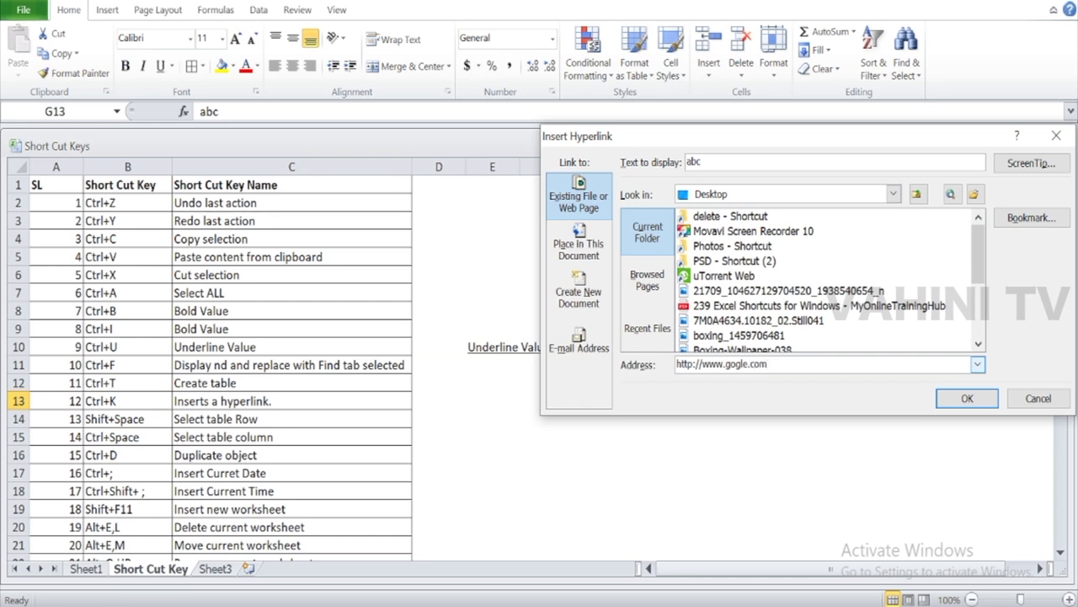
pyautogui.press('Return')
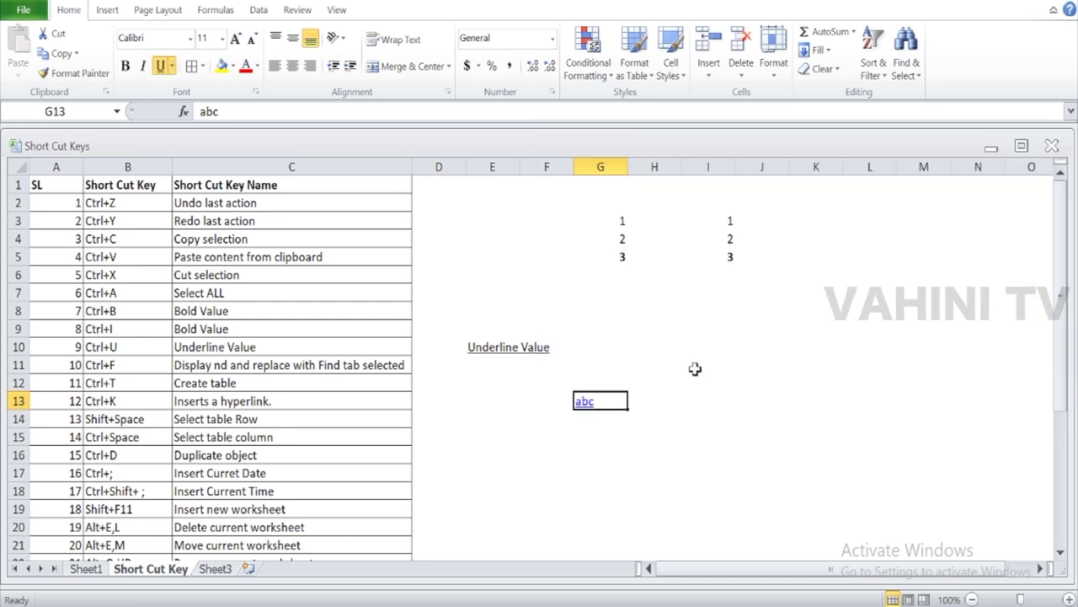
# - Follow the abc link to open Google in Edge, then switch back to Excel
pyautogui.click(586, 405)
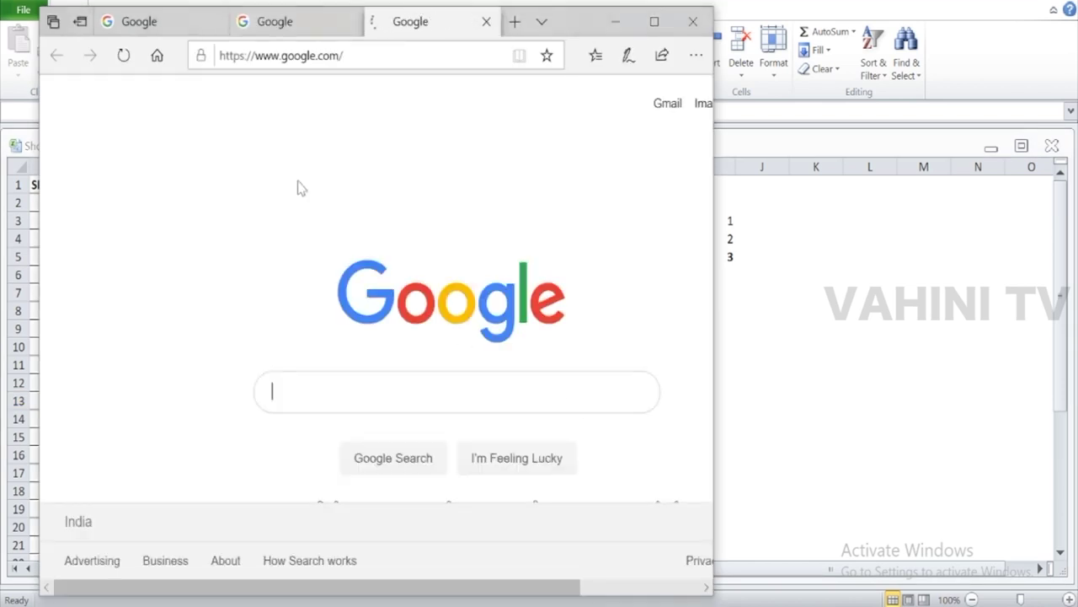
pyautogui.hotkey('alt', 'Tab')
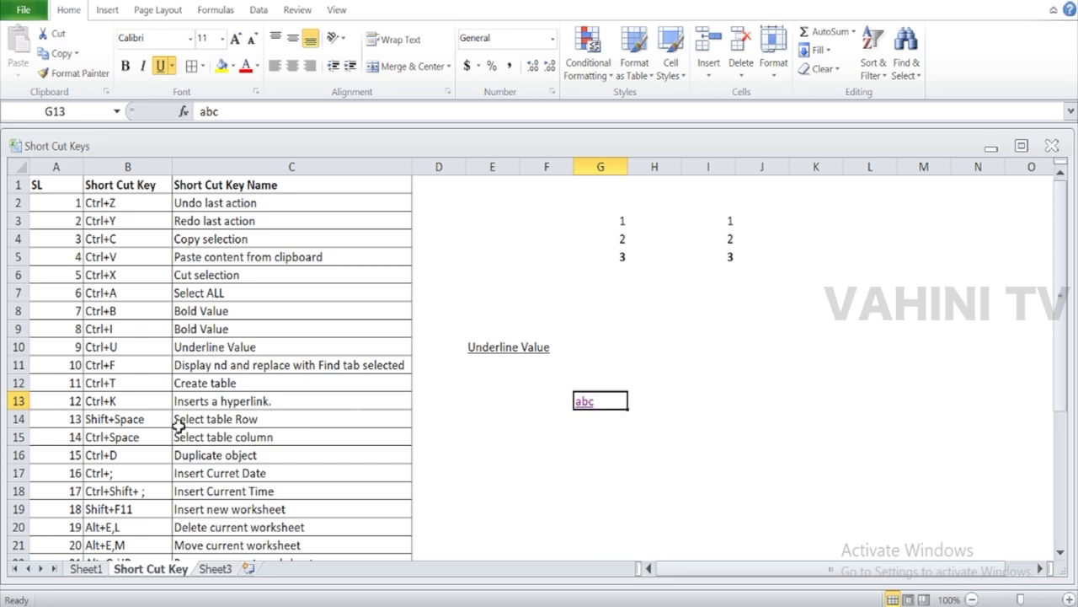
# - Select row blocks, then extend the selection down and across columns A to C of the shortcut list
pyautogui.scroll(-2, 178, 426)
pyautogui.scroll(1, 328, 441)
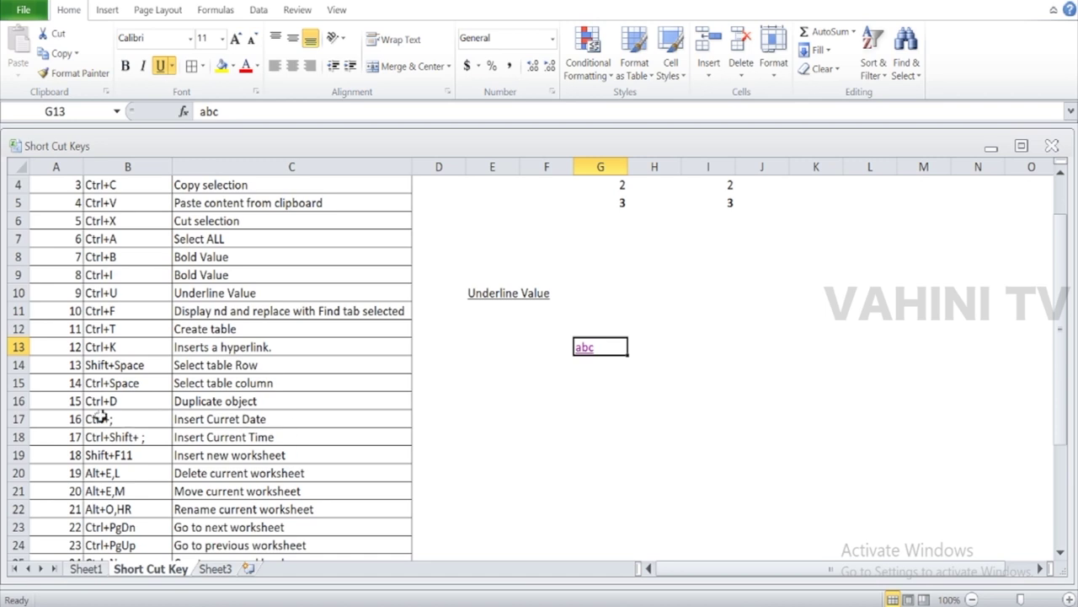
pyautogui.doubleClick(206, 365)
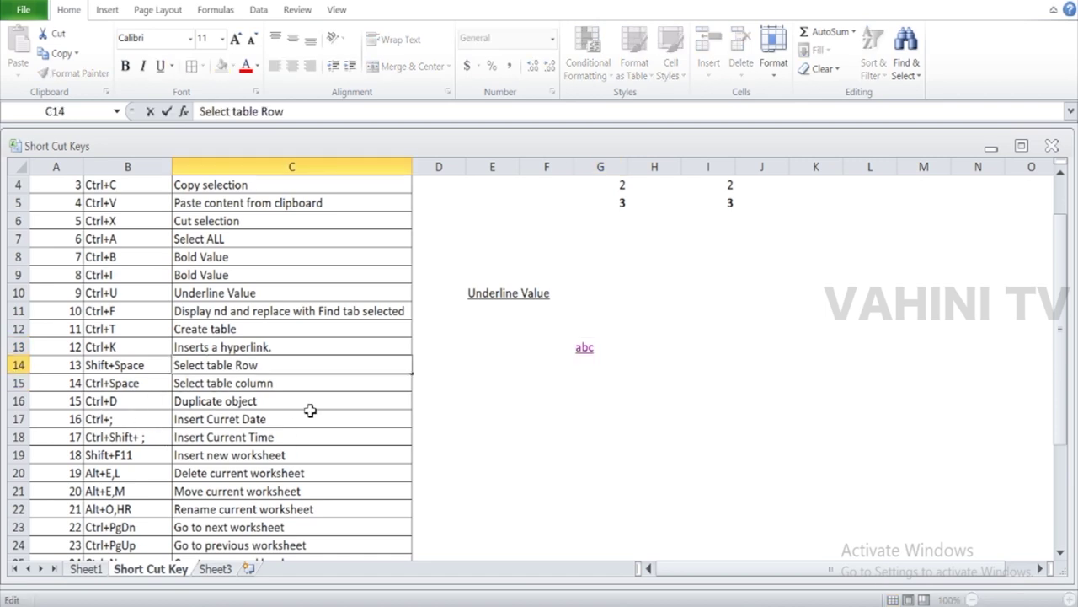
pyautogui.press('Escape')
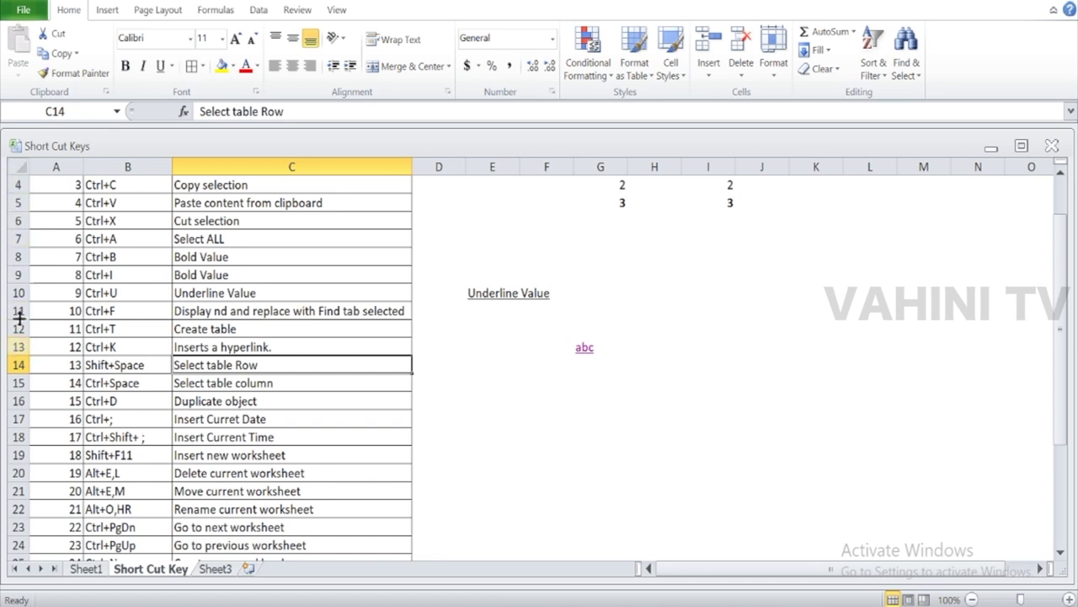
pyautogui.moveTo(11, 241); pyautogui.dragTo(17, 401)
pyautogui.hotkey('ctrl', 'shift', 'Down')
pyautogui.click(68, 185)
pyautogui.hotkey('ctrl', 'shift', 'Down')
pyautogui.hotkey('shift', 'Right')
pyautogui.hotkey('shift', 'Right')
pyautogui.hotkey('shift', 'Right')
pyautogui.hotkey('shift', 'Right')
pyautogui.hotkey('shift', 'Right')
pyautogui.hotkey('shift', 'Right')
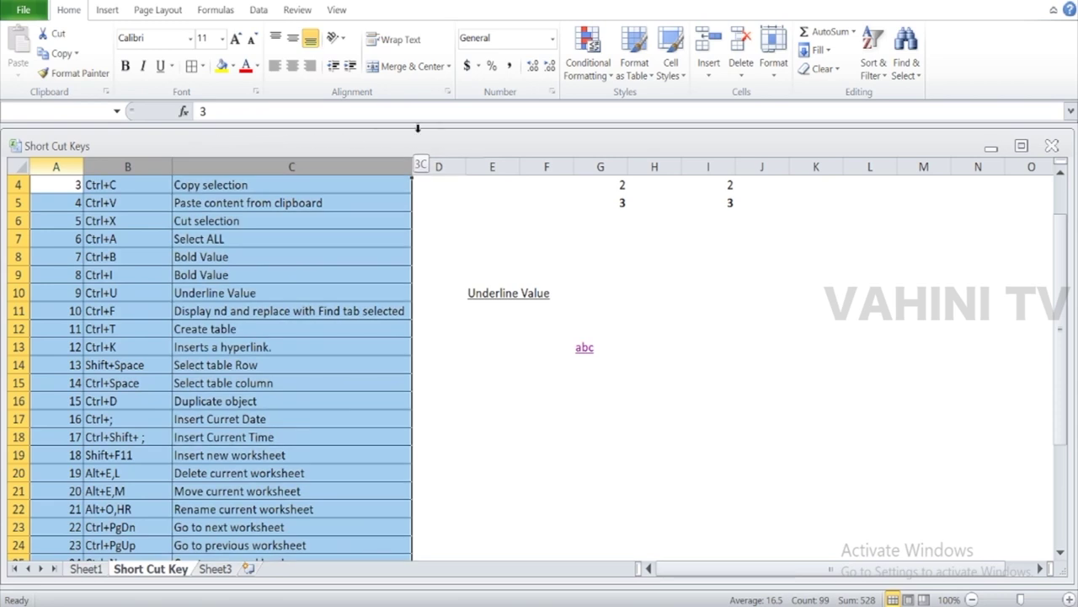
# - Maximize the workbook window with Ctrl+F10 and select columns A through E
pyautogui.hotkey('ctrl', 'F10')
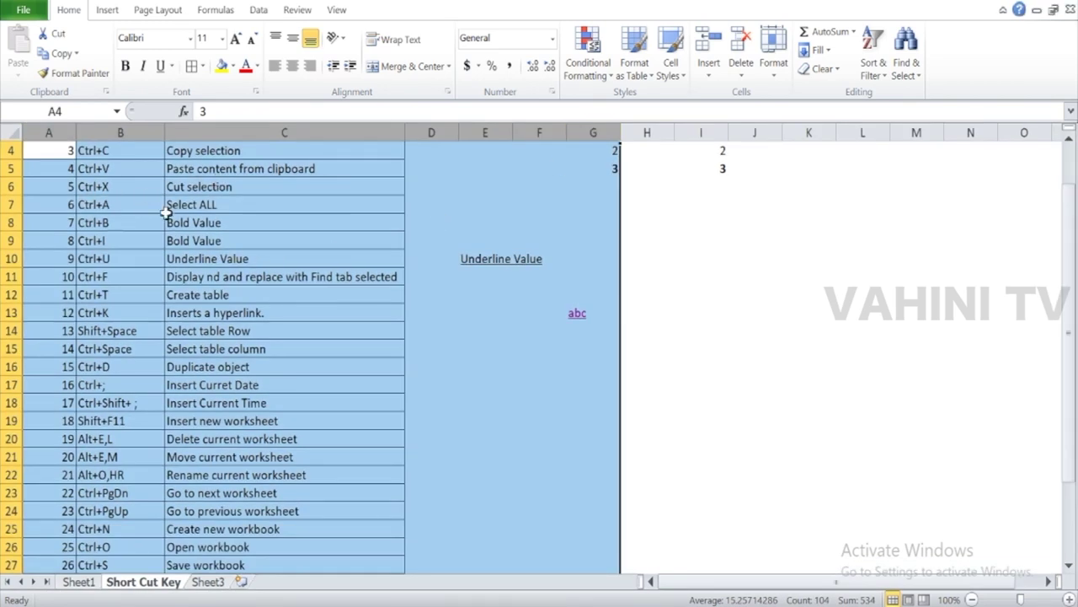
pyautogui.click(537, 303)
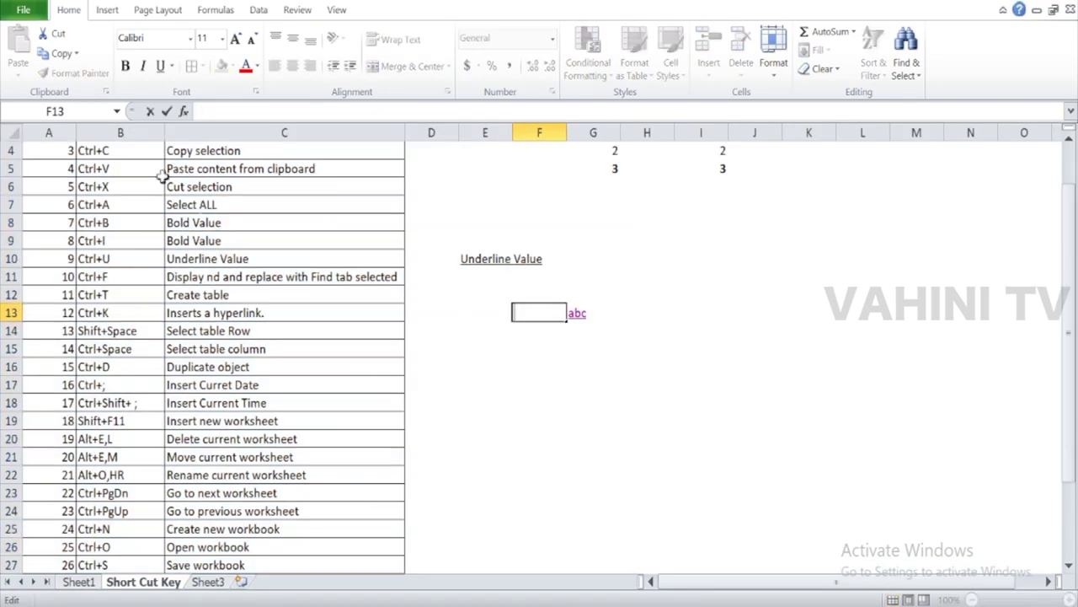
pyautogui.moveTo(49, 132); pyautogui.dragTo(485, 105)
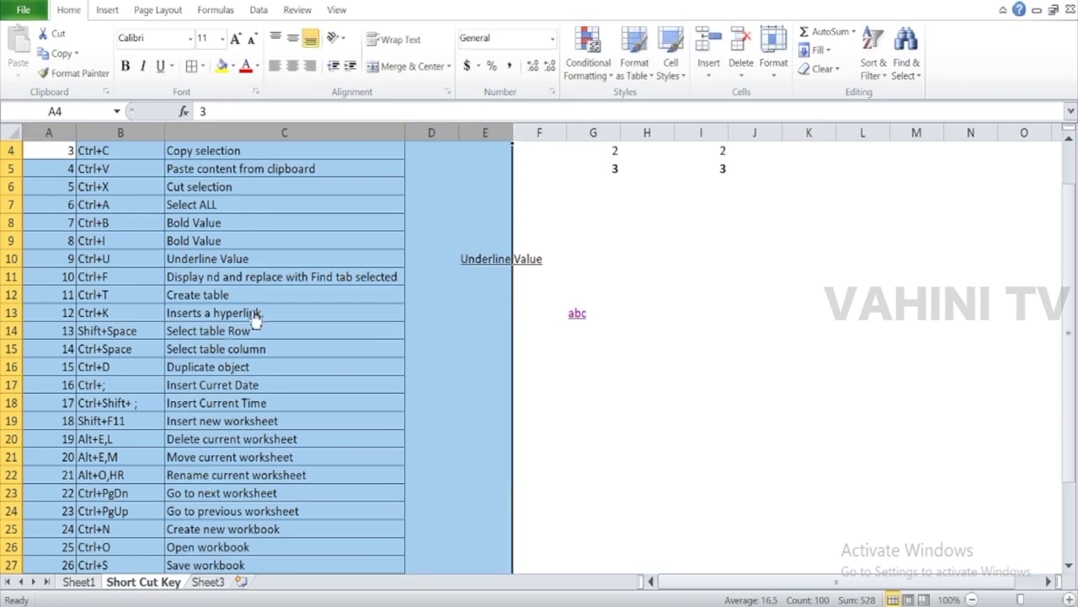
pyautogui.click(6, 265)
pyautogui.press('Up')
pyautogui.press('Down')
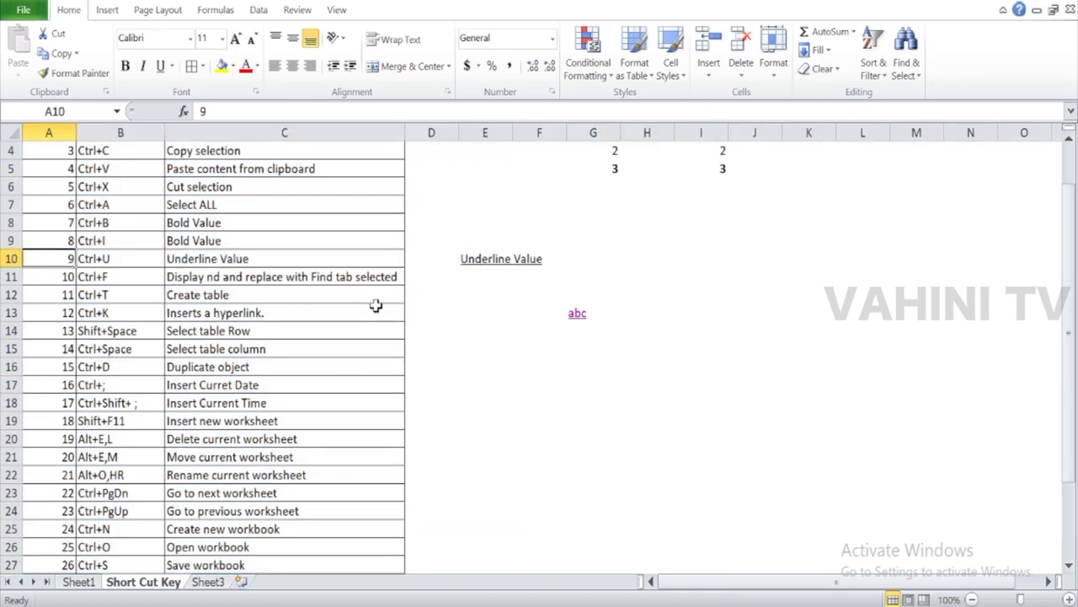
pyautogui.hotkey('shift', 'space')
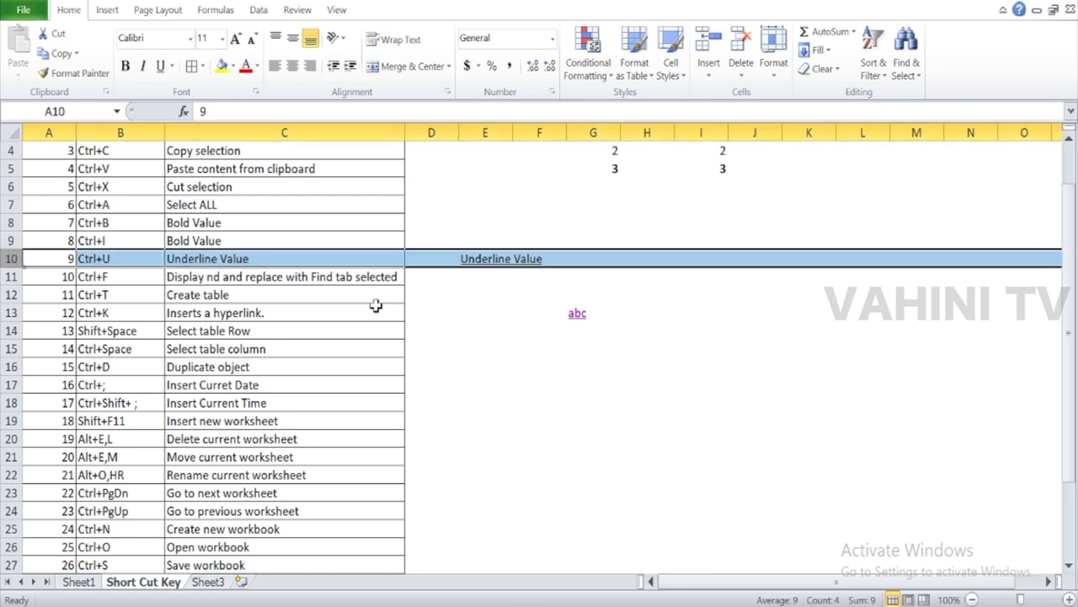
pyautogui.press('Up')
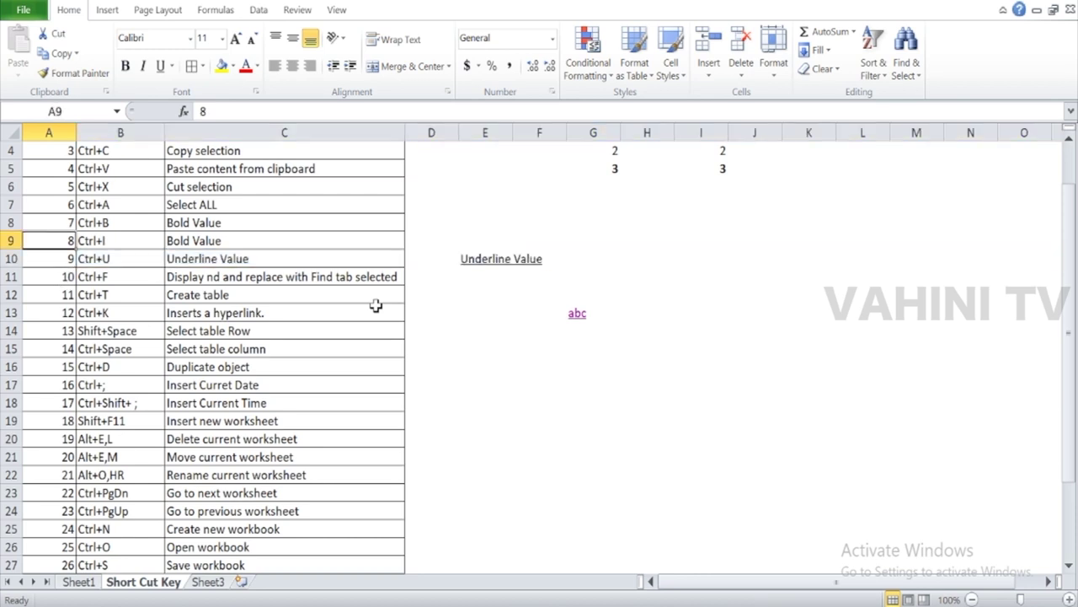
pyautogui.hotkey('ctrl', 'space')
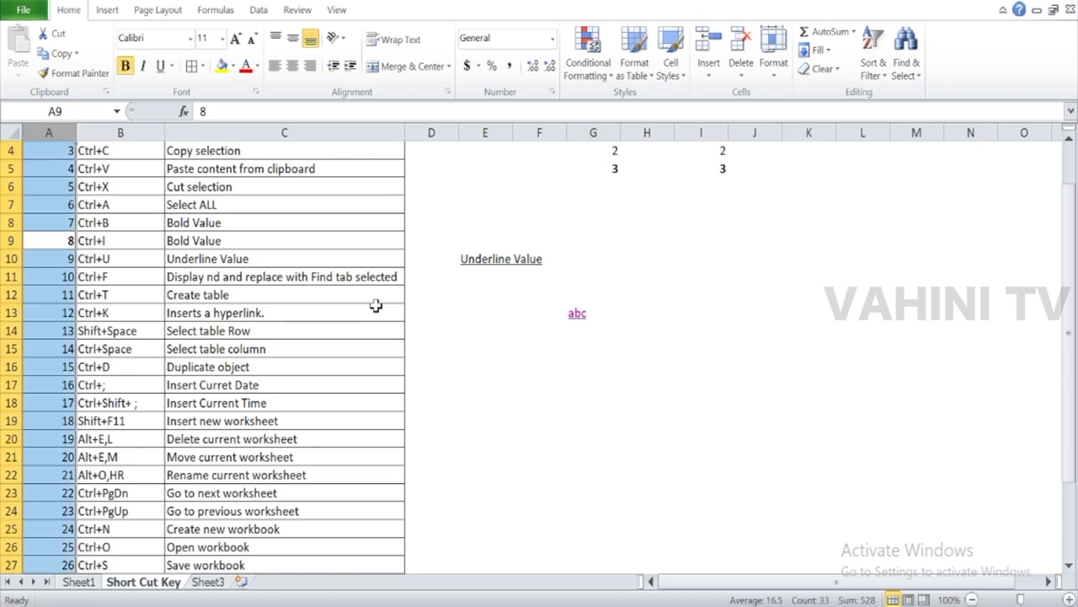
pyautogui.press('Right')
pyautogui.press('Right')
pyautogui.press('Right')
pyautogui.press('Right')
pyautogui.press('Left')
pyautogui.press('Left')
pyautogui.press('Left')
pyautogui.press('Left')
pyautogui.press('Right')
pyautogui.press('Right')
pyautogui.press('Down')
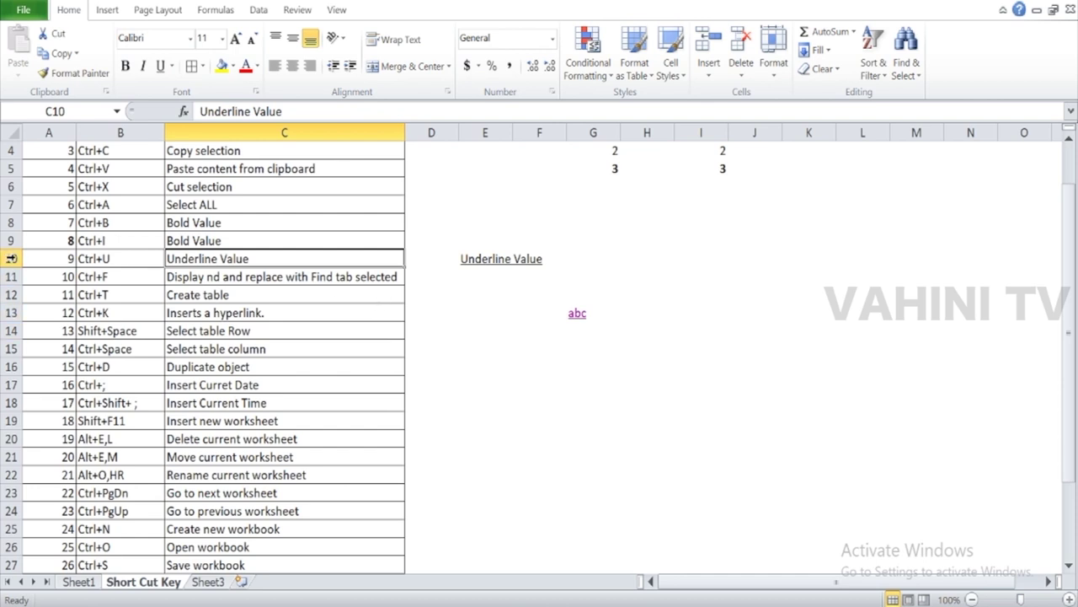
pyautogui.hotkey('shift', 'space')
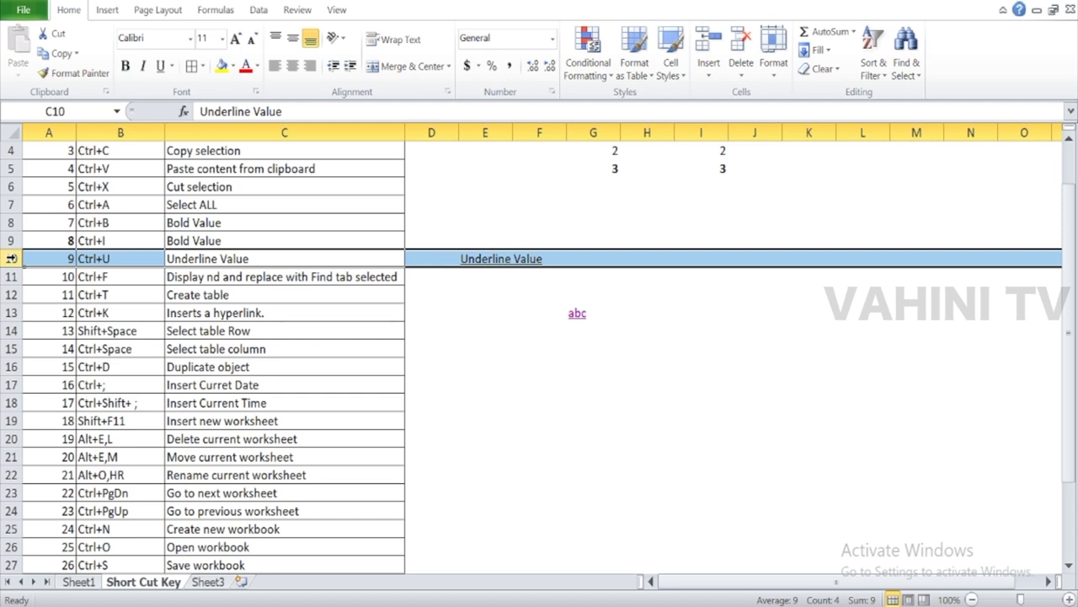
pyautogui.press('Up')
pyautogui.press('Right')
pyautogui.press('Right')
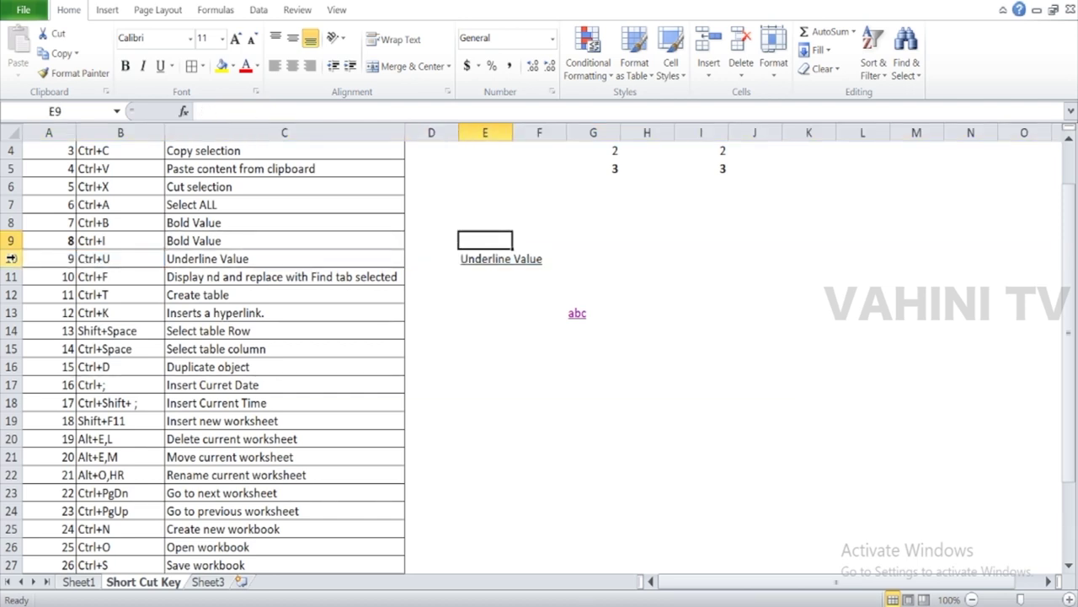
pyautogui.hotkey('ctrl', 'space')
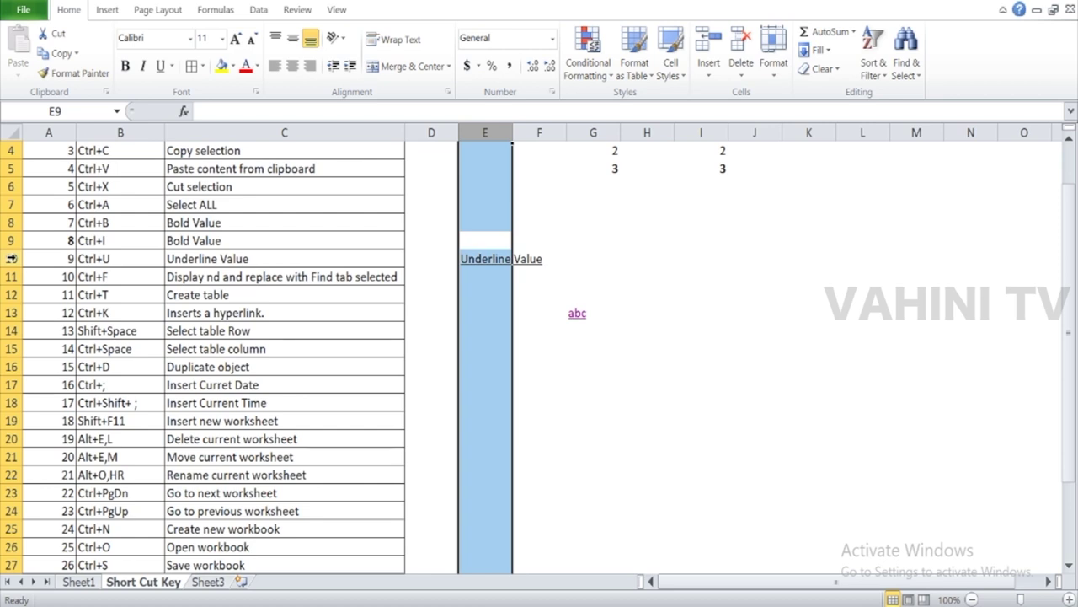
# - Enter 1 in F16 and copy-paste it into F17
pyautogui.click(166, 404)
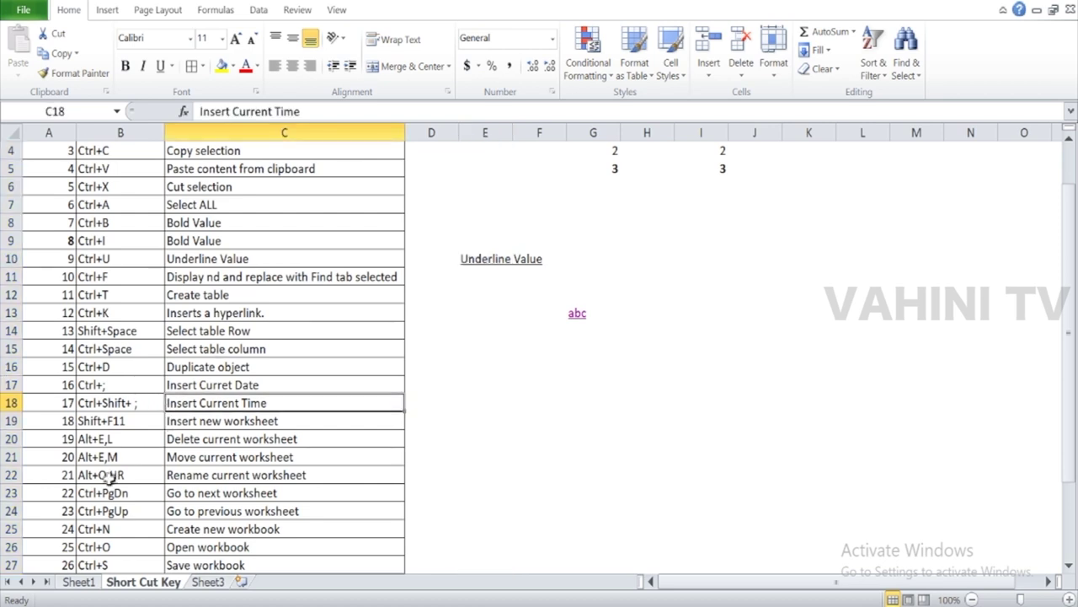
pyautogui.scroll(-1, 110, 479)
pyautogui.press('Up')
pyautogui.press('Up')
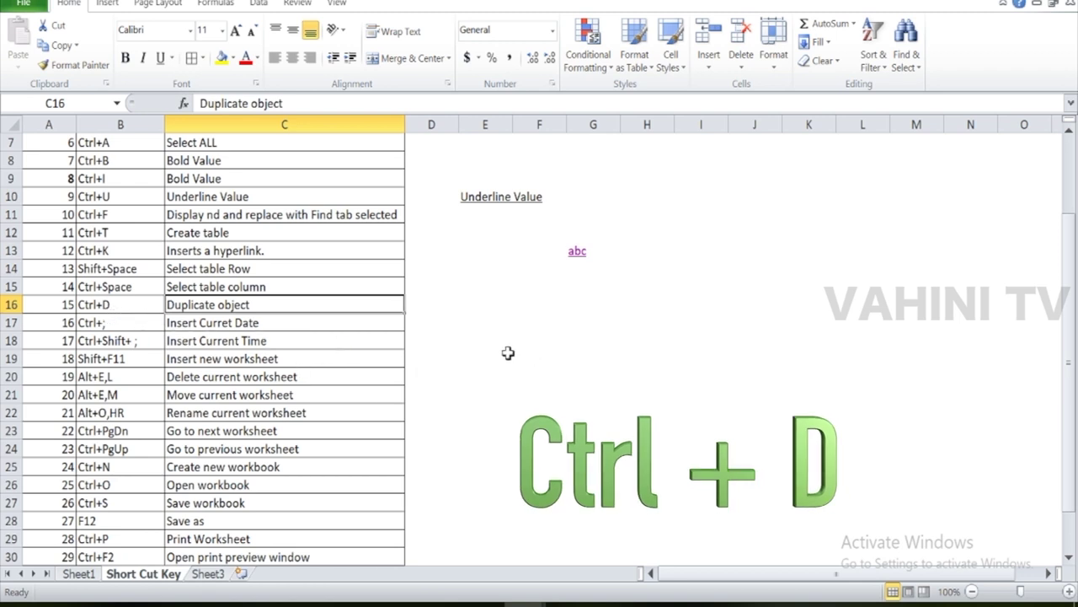
pyautogui.click(524, 304)
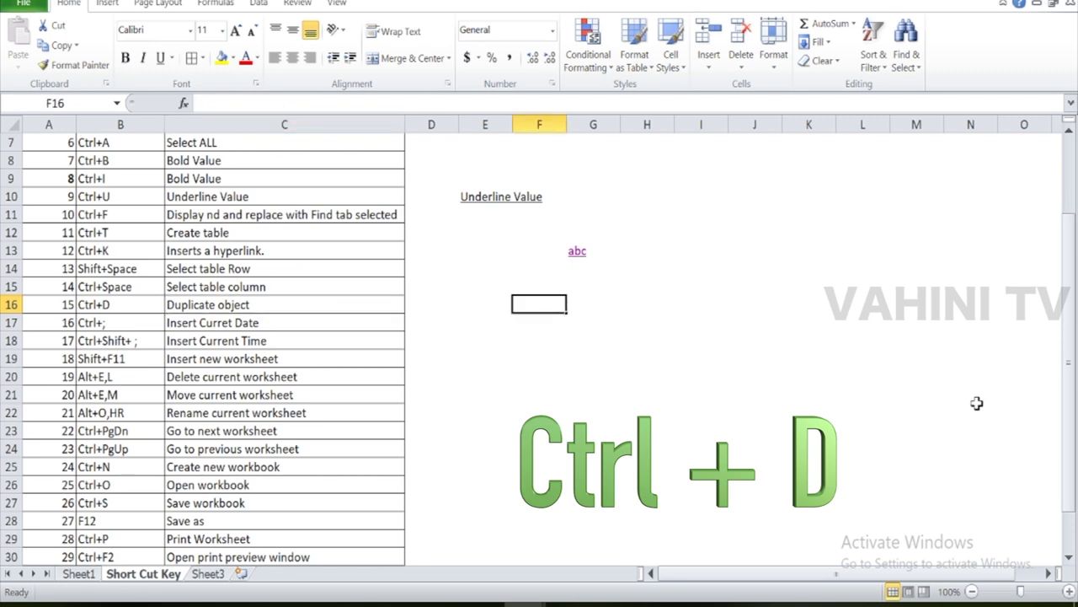
pyautogui.write('1')
pyautogui.hotkey('ctrl', 'Return')
pyautogui.hotkey('ctrl', 'c')
pyautogui.press('Down')
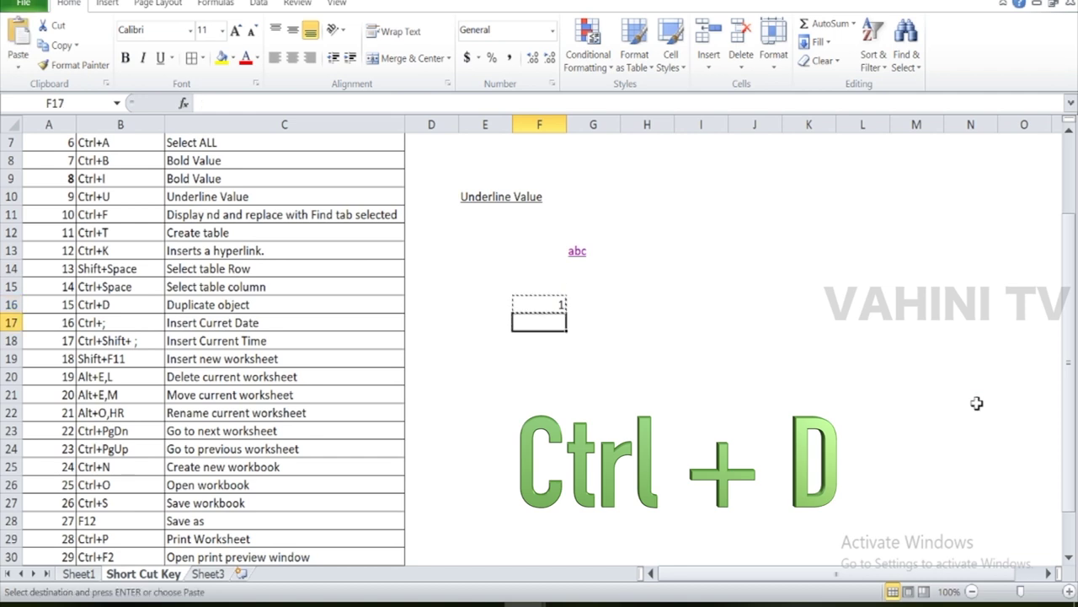
pyautogui.hotkey('ctrl', 'v')
pyautogui.press('Escape')
# - Fill F17 from F16 with Ctrl+D, undo it, and fill it again
pyautogui.press('Up')
pyautogui.press('Down')
pyautogui.press('Up')
pyautogui.press('Down')
pyautogui.hotkey('ctrl', 'd')
pyautogui.hotkey('ctrl', 'c')
pyautogui.hotkey('ctrl', 'z')
pyautogui.press('Up')
pyautogui.hotkey('ctrl', 'c')
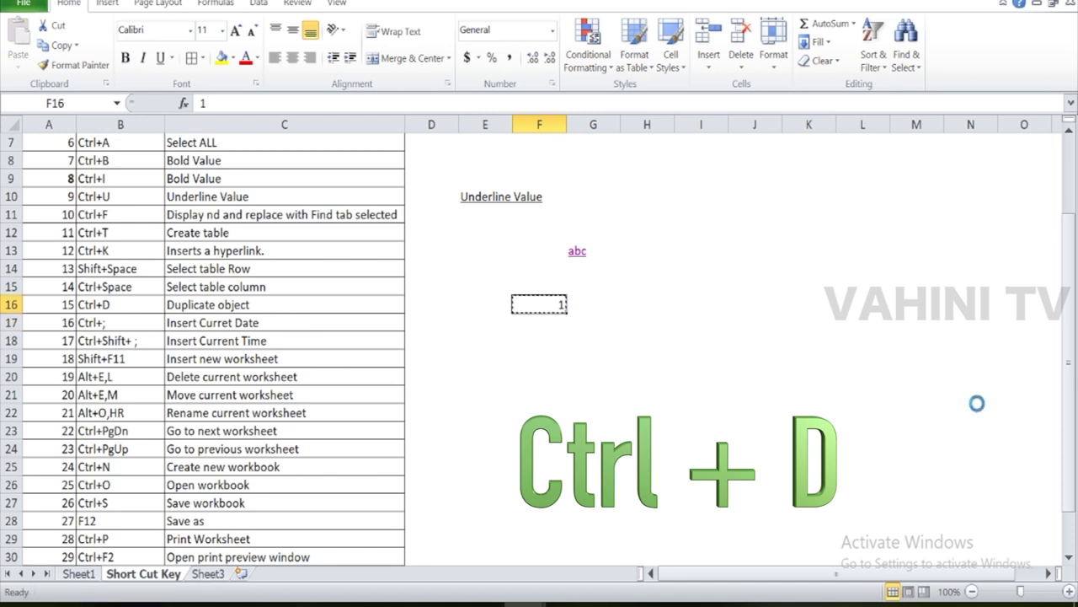
pyautogui.press('Down')
pyautogui.hotkey('ctrl', 'd')
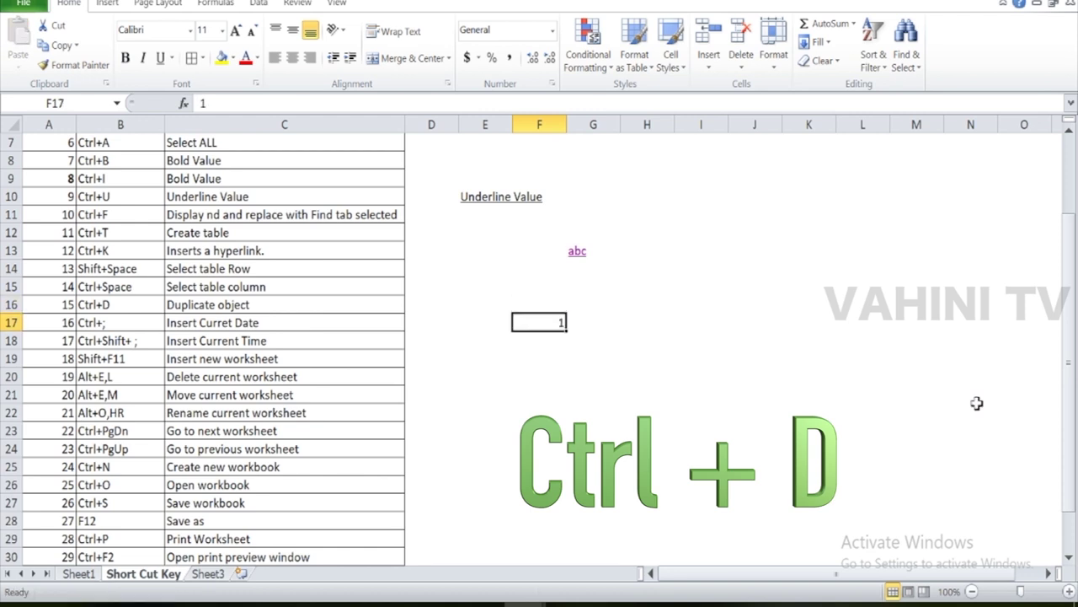
# - Fill F18 down with the 1 from F17
pyautogui.press('Down')
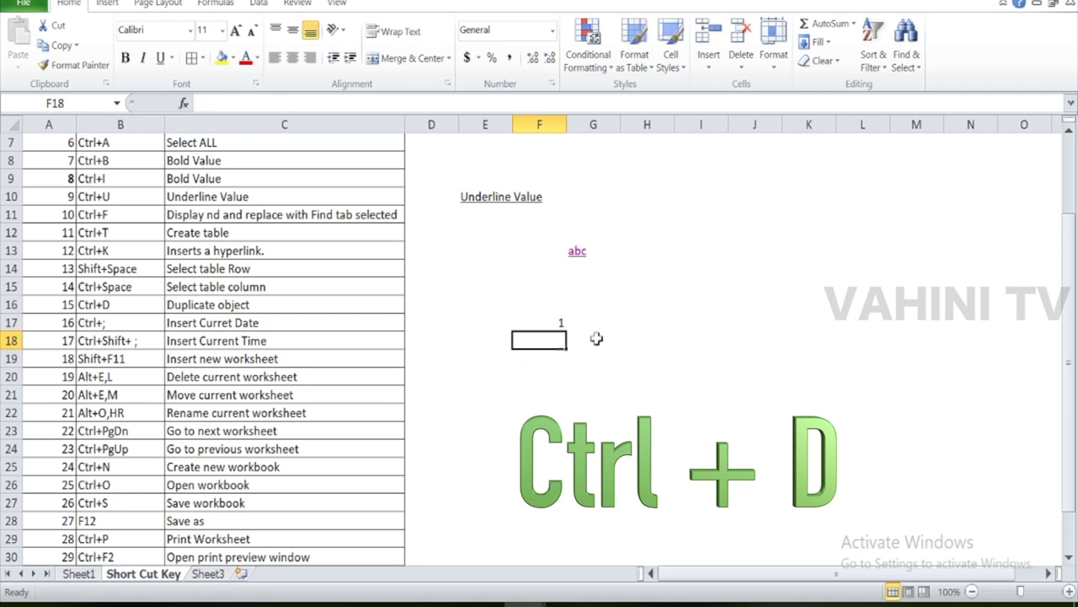
pyautogui.doubleClick(560, 322)
pyautogui.press('Escape')
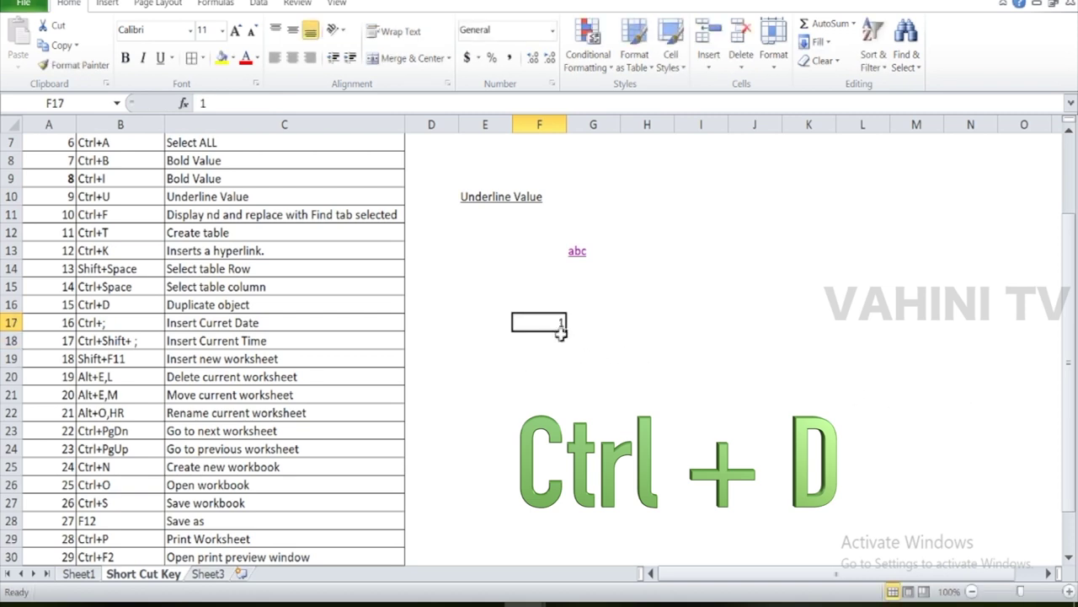
pyautogui.click(550, 340)
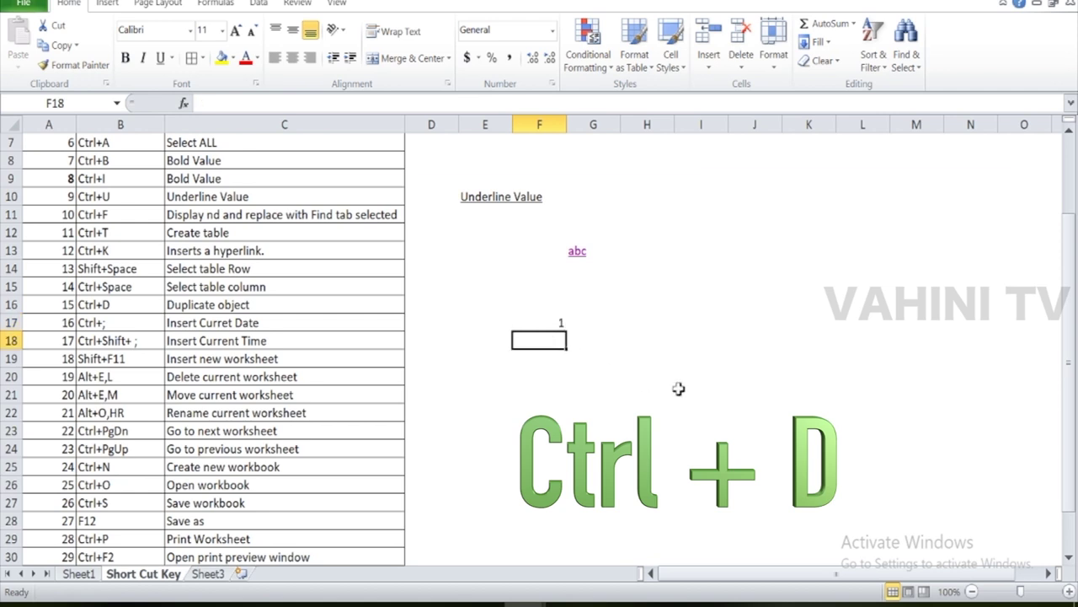
pyautogui.hotkey('ctrl', 'd')
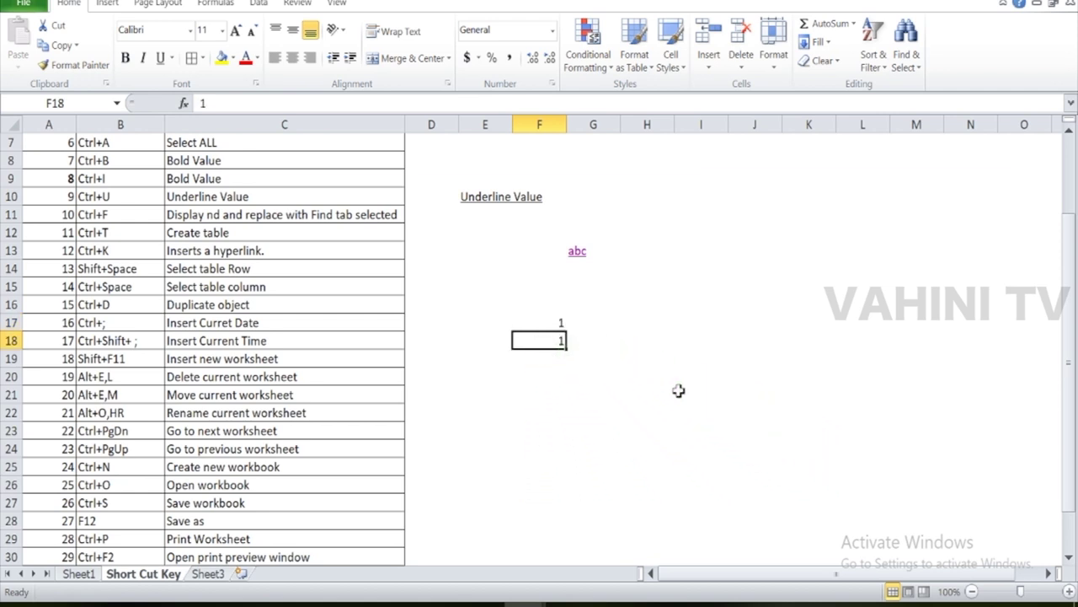
# - Type abc in H17 and fill it down into H18 with Ctrl+D
pyautogui.press('Up')
pyautogui.press('Right')
pyautogui.press('Right')
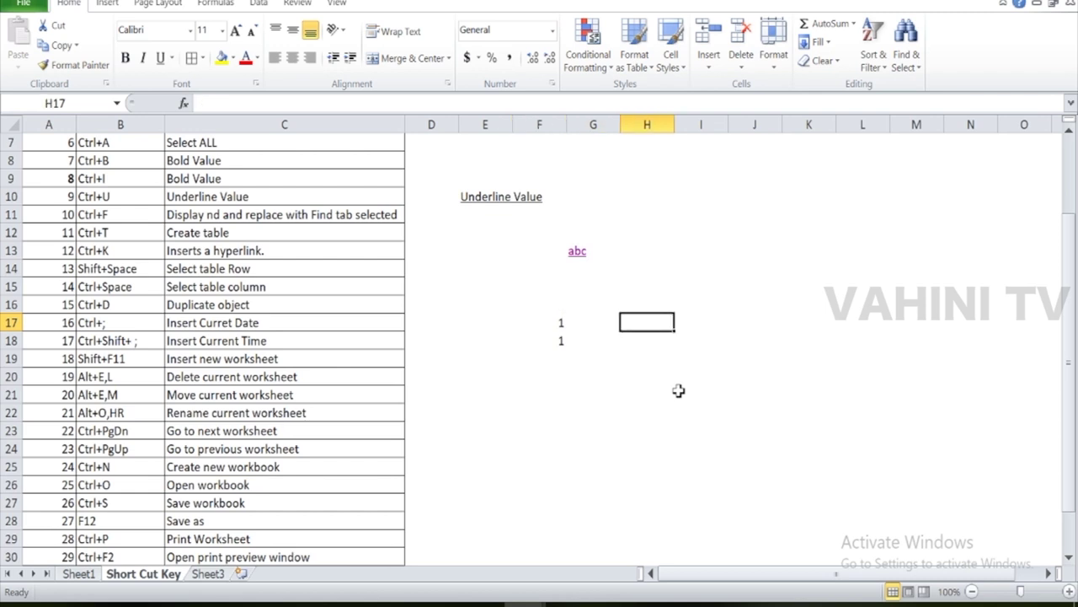
pyautogui.write('ab')
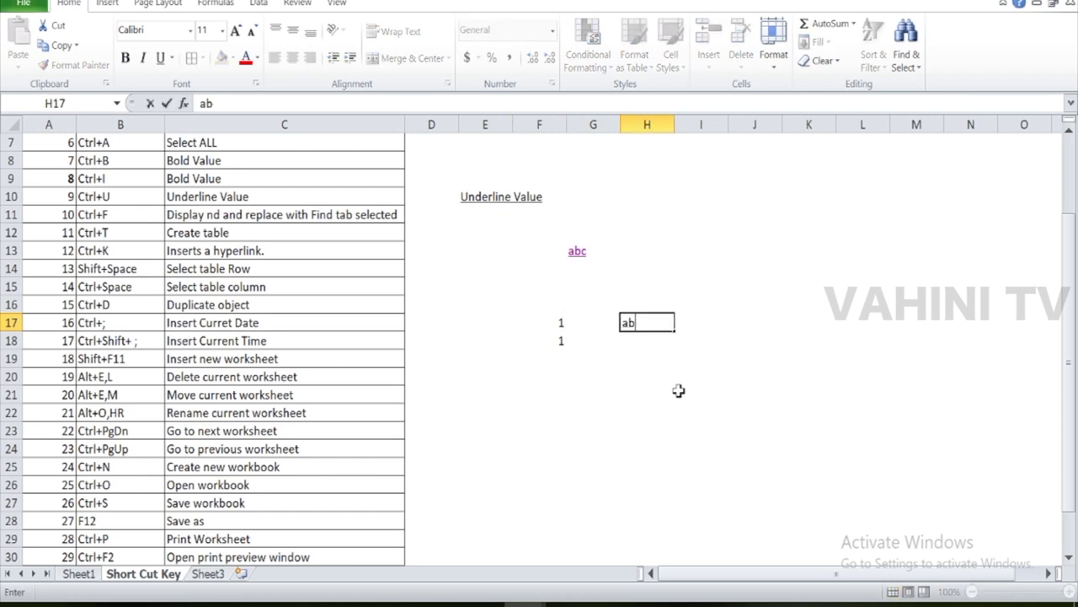
pyautogui.write('c')
pyautogui.press('Return')
pyautogui.press('Return')
pyautogui.press('Up')
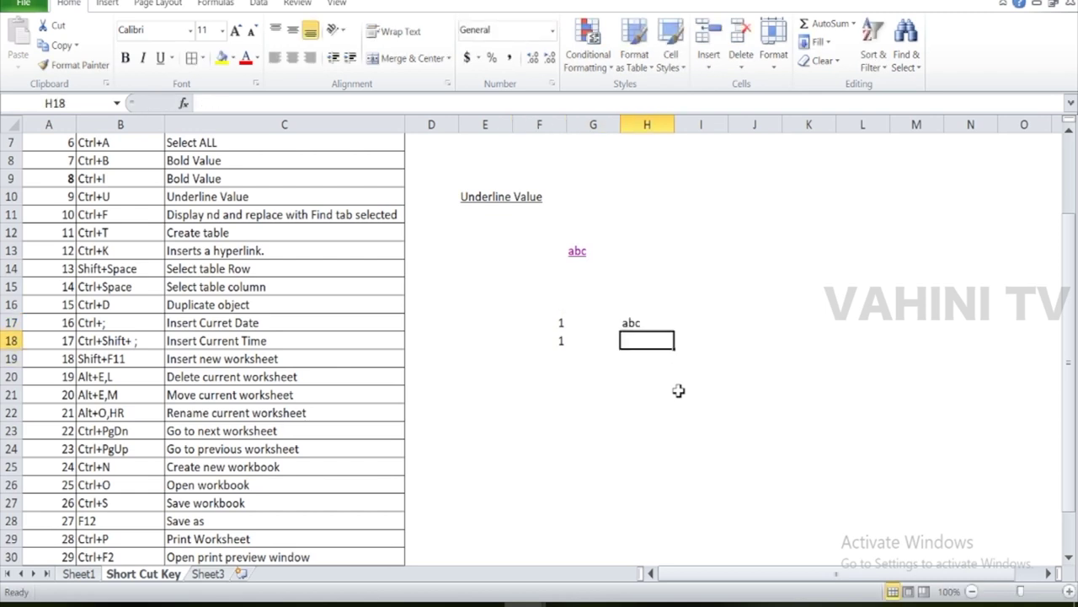
pyautogui.hotkey('ctrl', 'd')
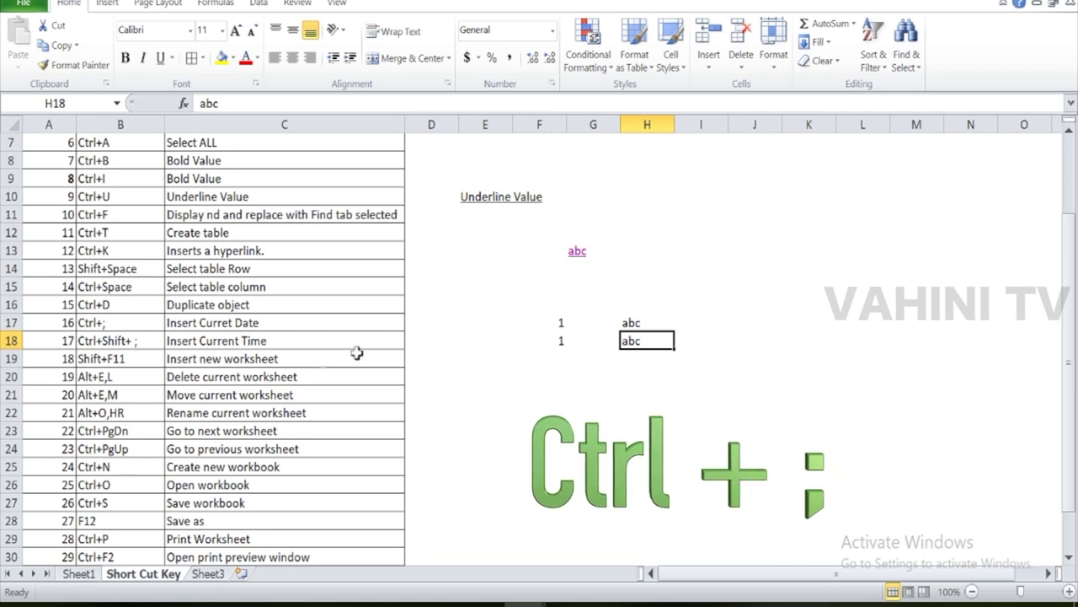
# - On Sheet3, insert today's date 03-09-19 into OrderDate cell B2 with Ctrl+;
pyautogui.click(209, 577)
pyautogui.click(97, 163)
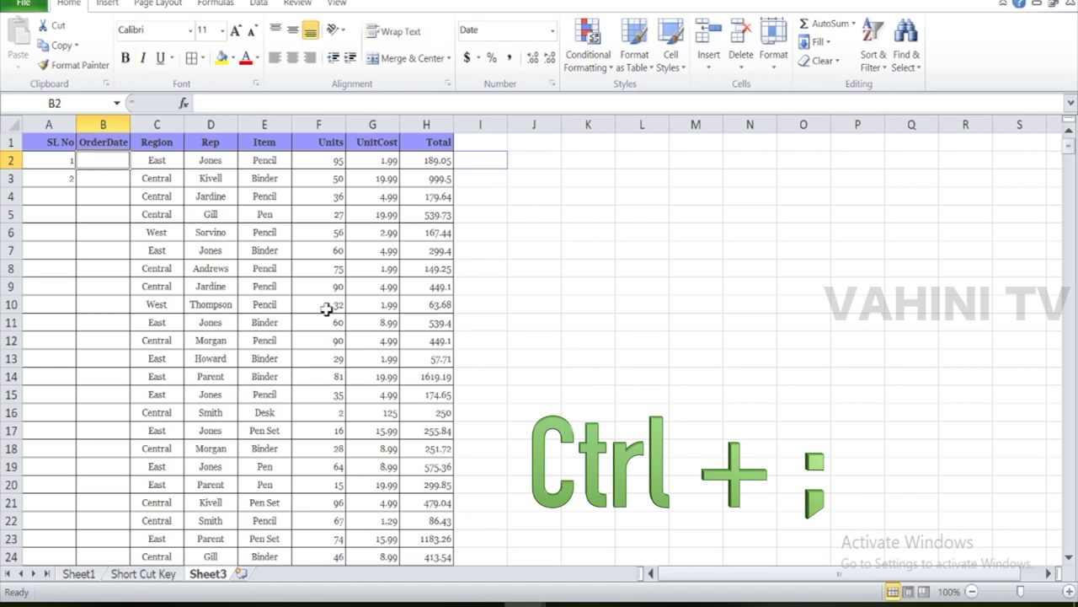
pyautogui.hotkey('ctrl', ';')
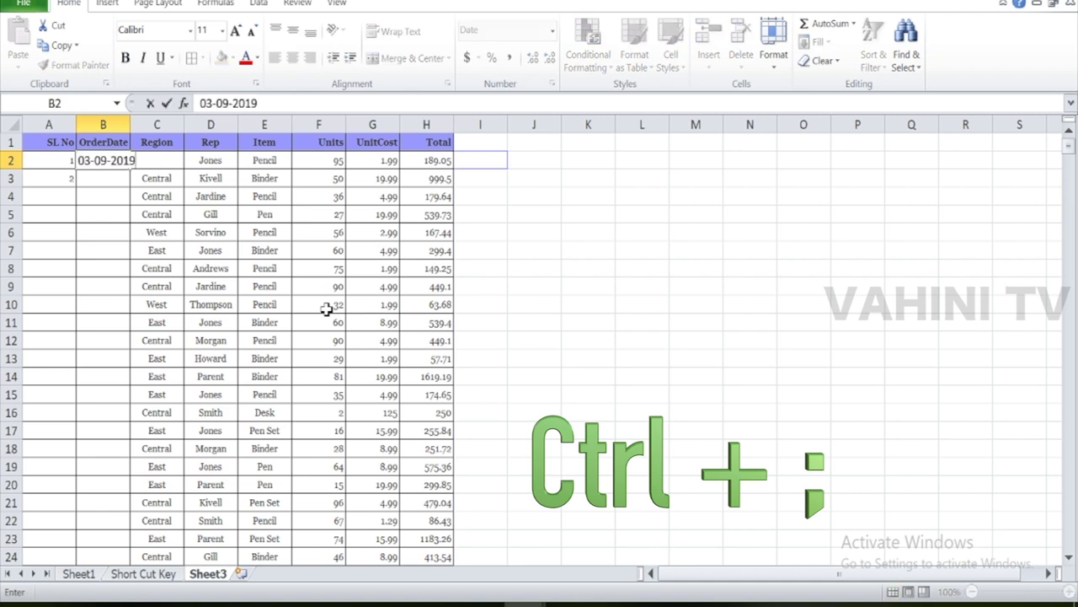
pyautogui.press('Return')
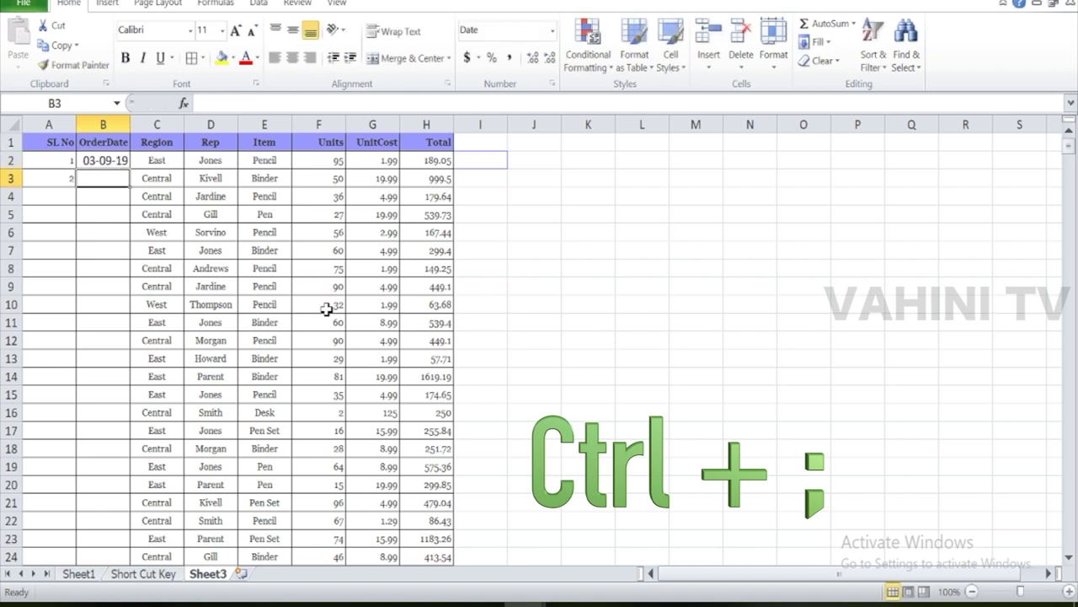
pyautogui.press('Up')
pyautogui.press('Up')
pyautogui.press('Down')
# - Try the date and time shortcuts in J2, cancelling both entries
pyautogui.press('Right')
pyautogui.press('Right')
pyautogui.press('Right')
pyautogui.press('Right')
pyautogui.press('Right')
pyautogui.press('Right')
pyautogui.press('Right')
pyautogui.press('Right')
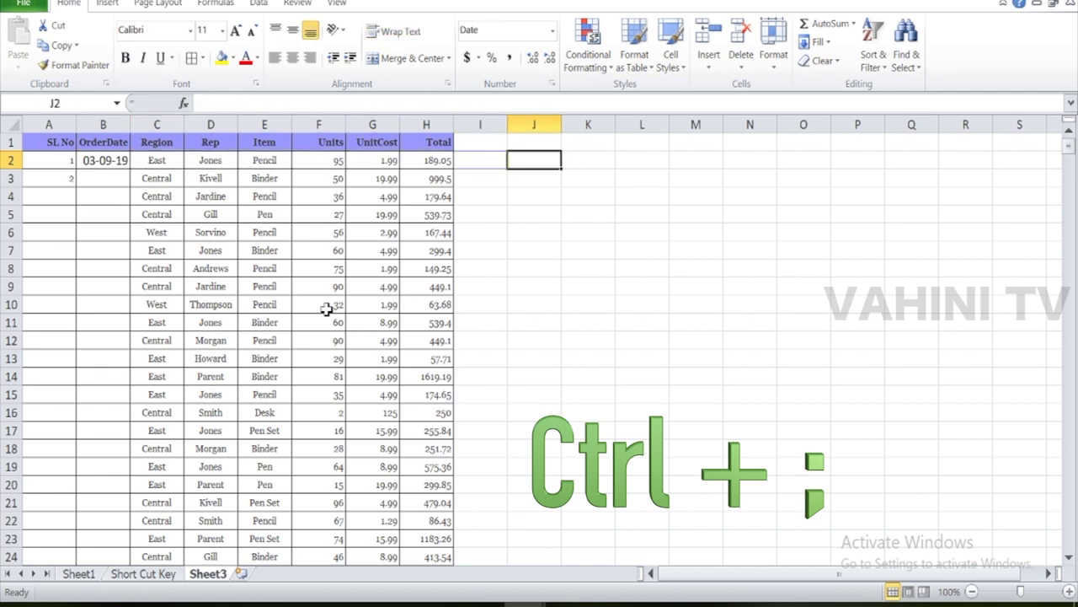
pyautogui.hotkey('ctrl', ';')
pyautogui.press('Escape')
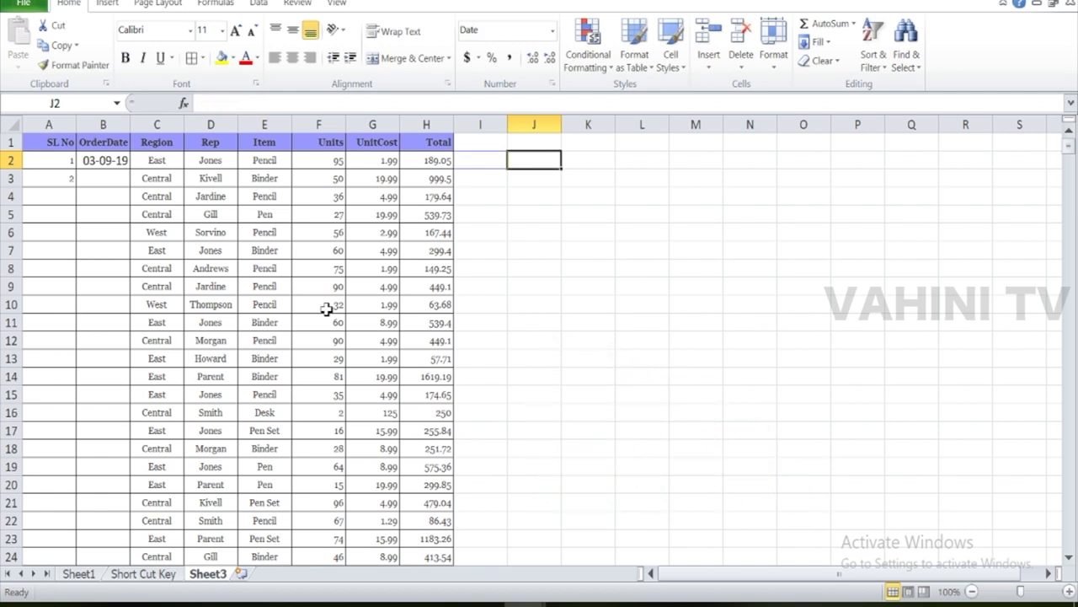
pyautogui.hotkey('ctrl', 'shift', ';')
pyautogui.press('Escape')
# - Return to the Short Cut Key sheet with Ctrl+PgUp and move toward row 17
pyautogui.press('Left')
pyautogui.hotkey('ctrl', 'pageup')
pyautogui.press('Left')
pyautogui.press('Left')
pyautogui.press('Left')
pyautogui.press('Down')
pyautogui.press('Down')
pyautogui.press('Left')
pyautogui.press('Left')
pyautogui.press('Up')
pyautogui.press('Up')
pyautogui.press('Up')
# - Enter date 03-09-19 in D17 and time 10:34 PM in D18, then briefly view the File tab
pyautogui.press('Right')
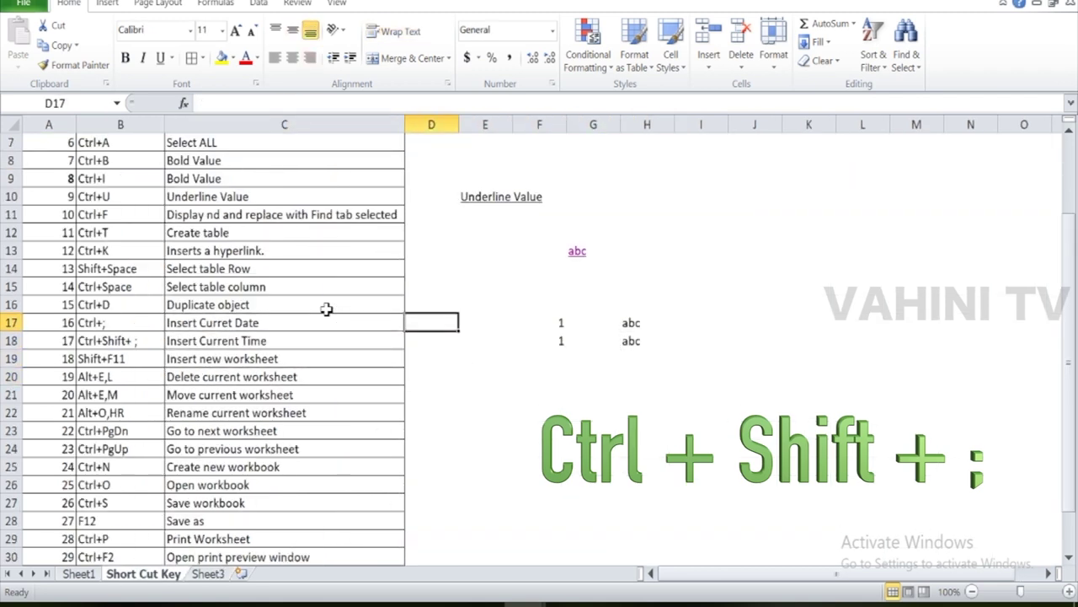
pyautogui.hotkey('ctrl', ';')
pyautogui.press('Return')
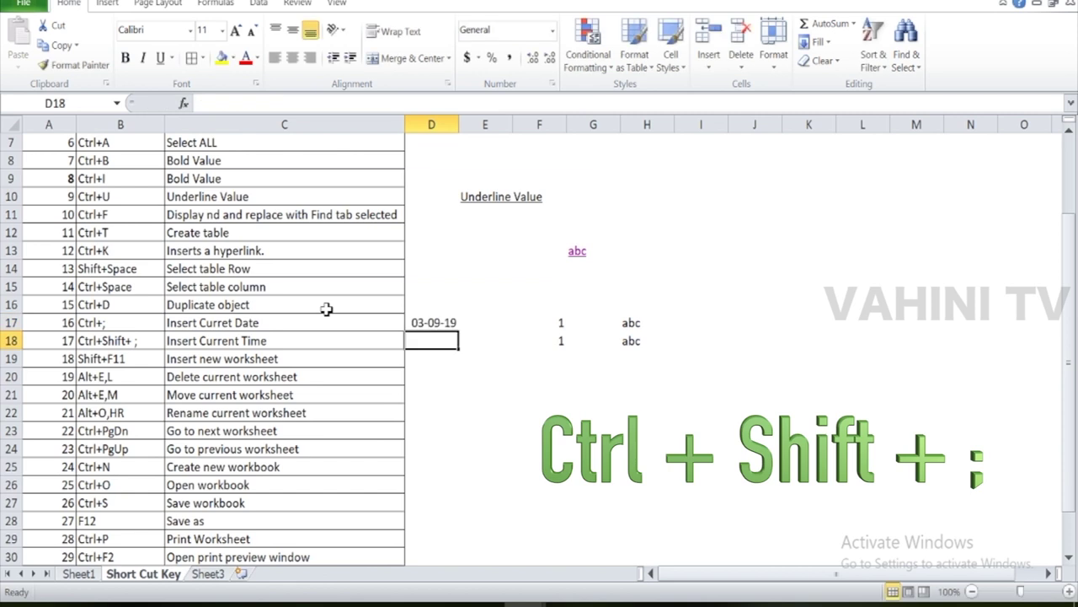
pyautogui.hotkey('ctrl', 'shift', ';')
pyautogui.press('Return')
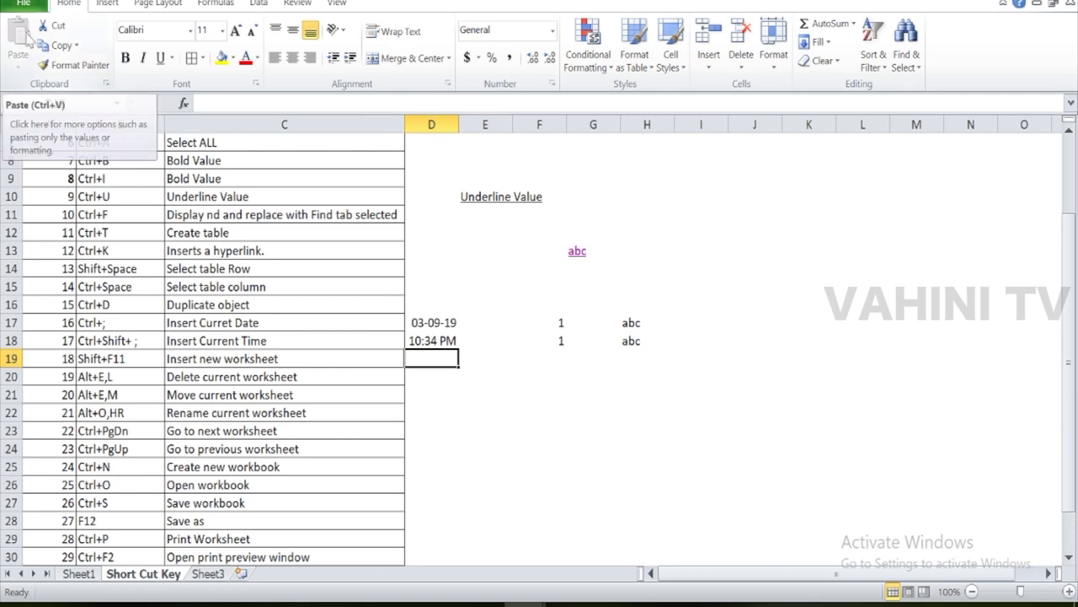
pyautogui.click(24, 4)
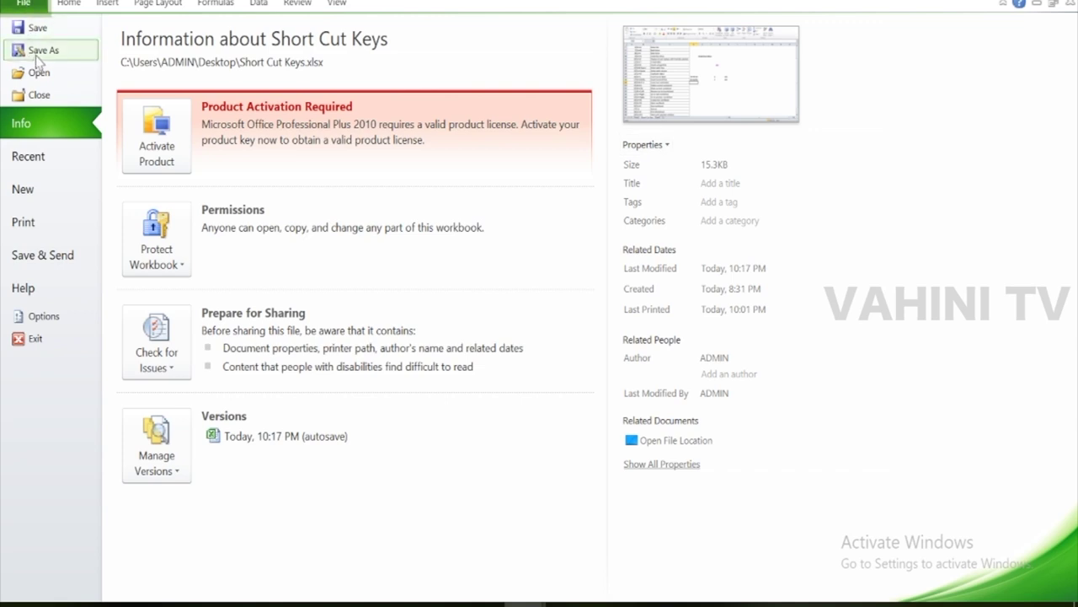
pyautogui.press('Escape')
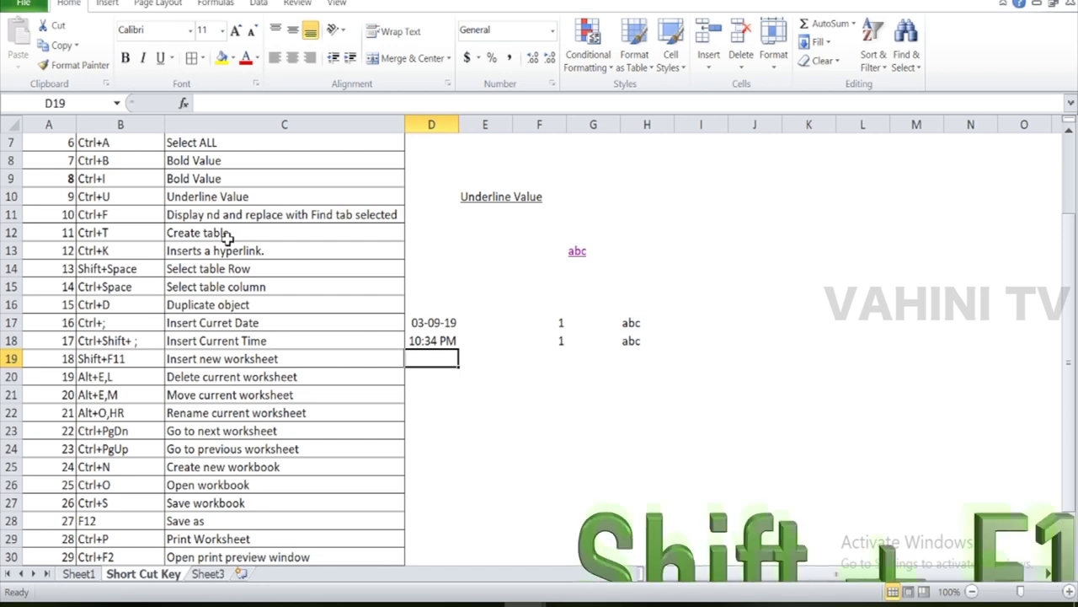
# - Insert Sheet4 and Sheet2 with Shift+F11 twice, then return to the Short Cut Key tab
pyautogui.hotkey('shift', 'F11')
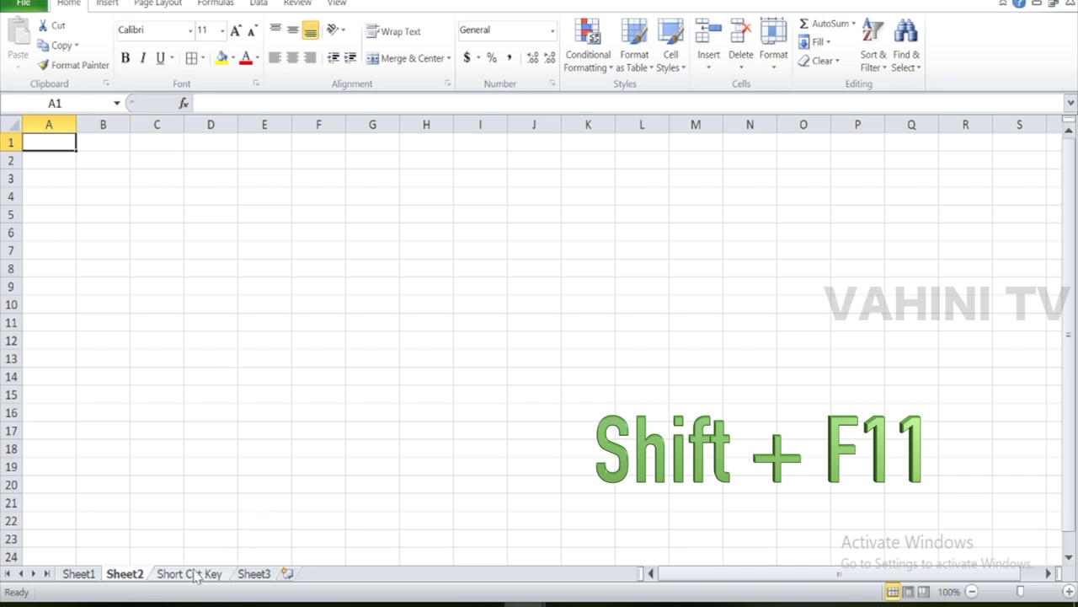
pyautogui.hotkey('shift', 'F11')
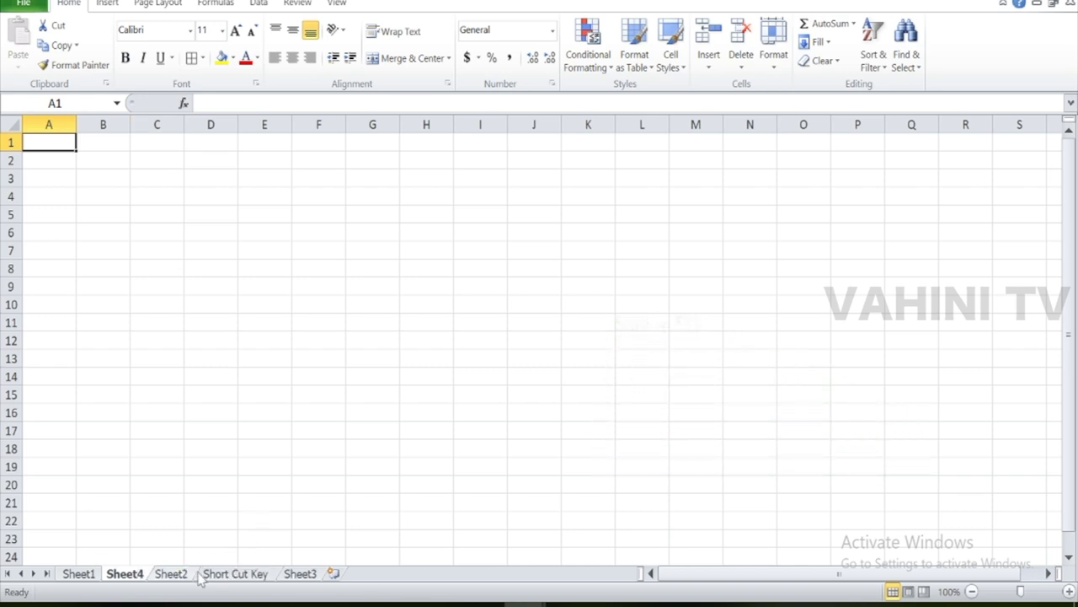
pyautogui.click(224, 576)
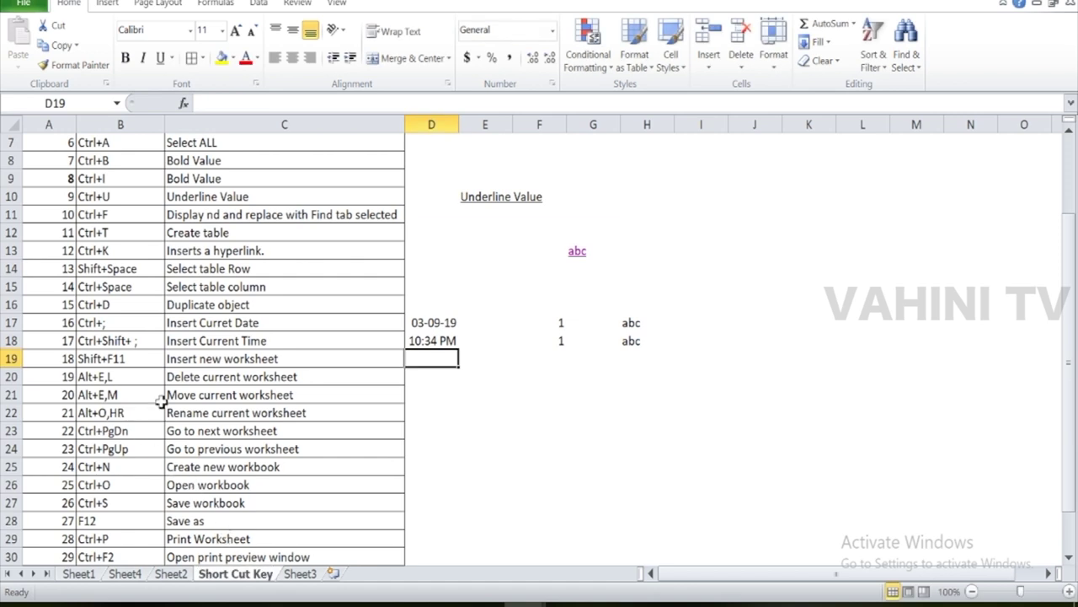
pyautogui.press('alt')
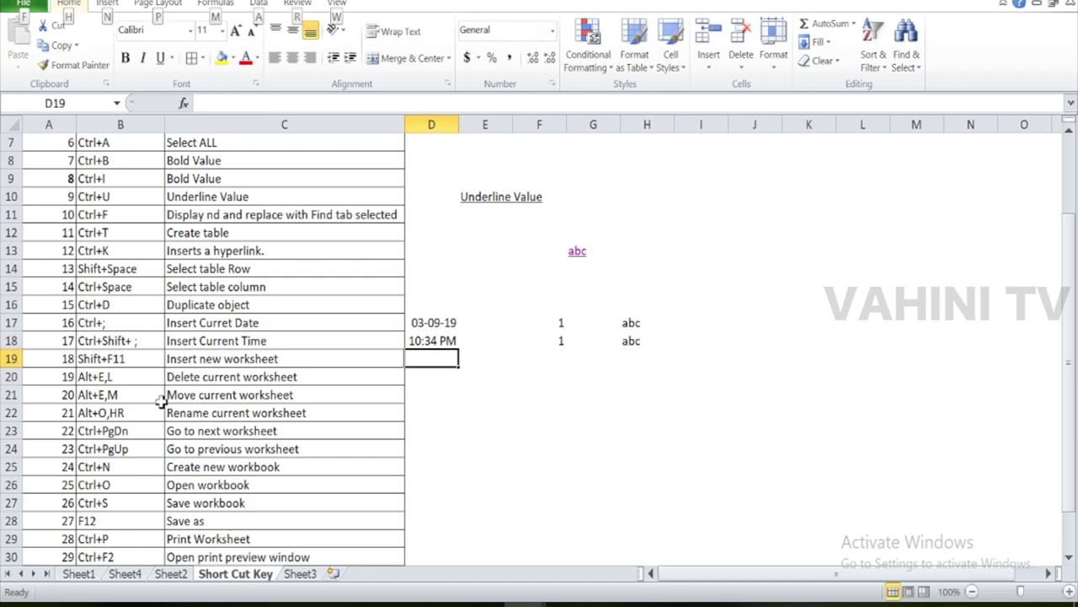
# - Start the Alt+E, L sheet deletion on Short Cut Key and cancel the prompt
pyautogui.press('e')
pyautogui.press('l')
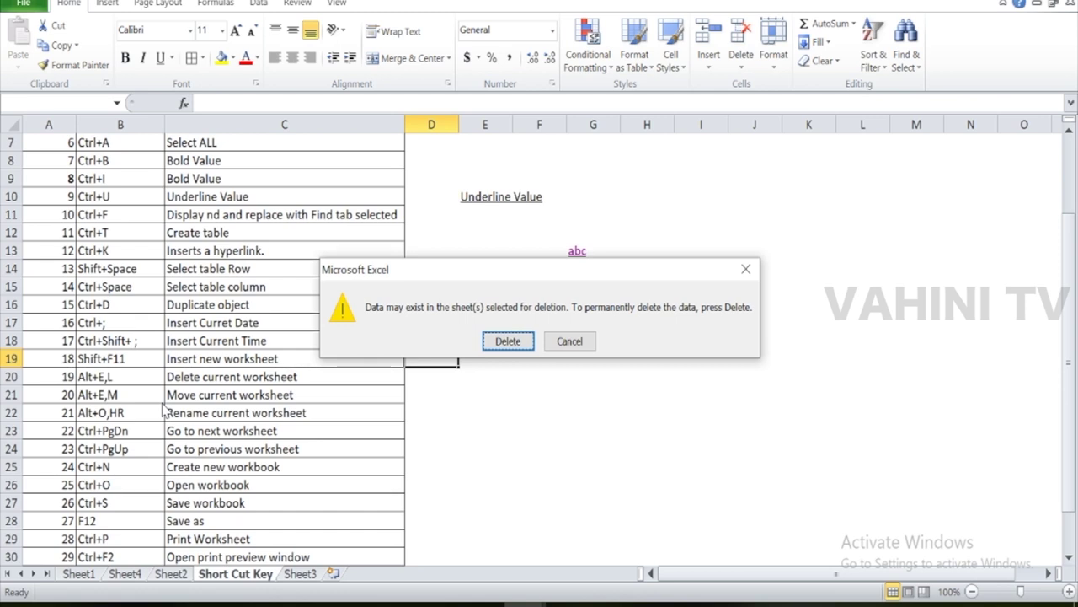
pyautogui.press('Escape')
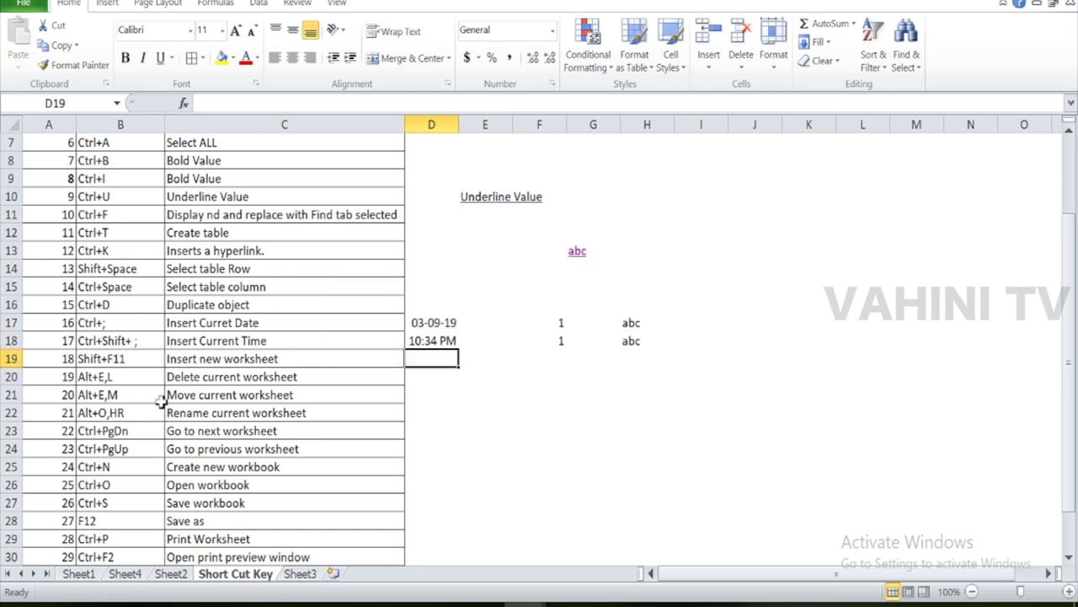
# - Delete the empty Sheet2 worksheet with Alt+E, L
pyautogui.click(176, 575)
pyautogui.press('Return')
pyautogui.press('alt')
pyautogui.press('e')
pyautogui.press('l')
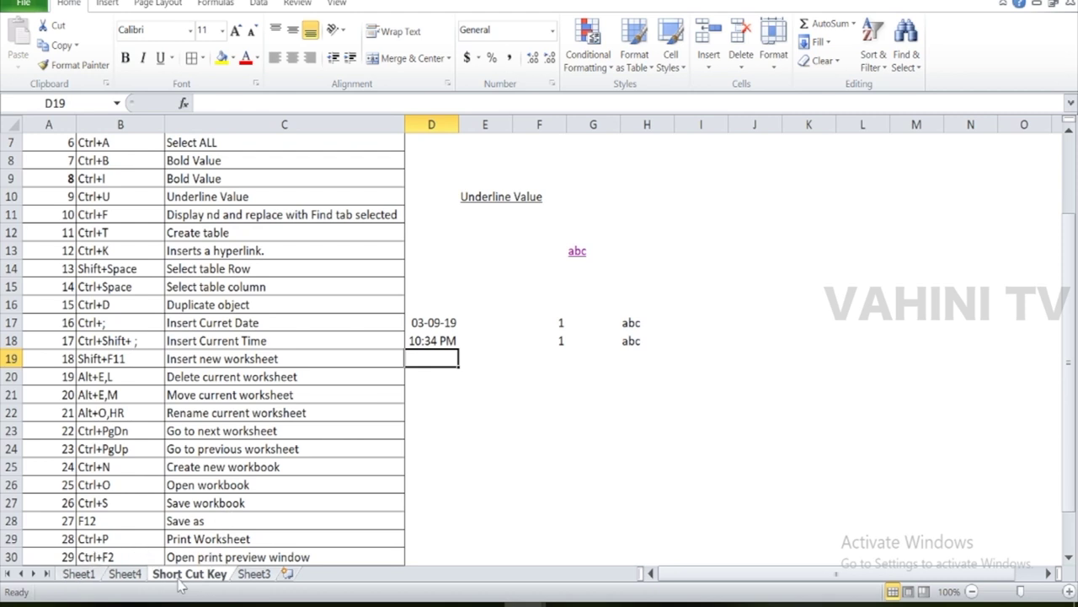
# - Drag the Short Cut Key tab to different positions among Sheet1, Sheet4 and Sheet3
pyautogui.moveTo(180, 586); pyautogui.dragTo(82, 578)
pyautogui.doubleClick(82, 578)
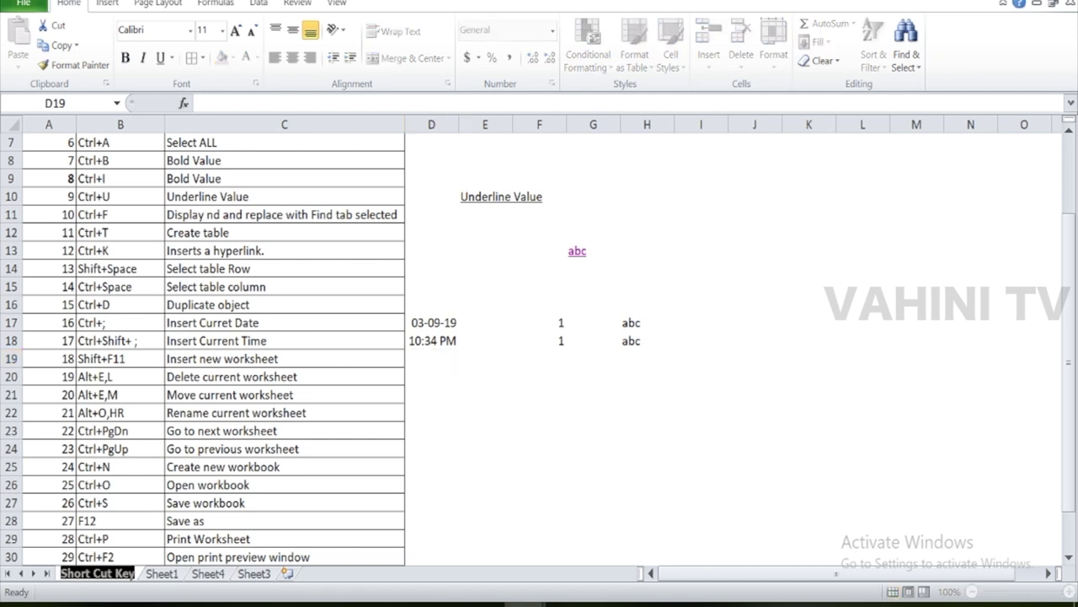
pyautogui.click(149, 580)
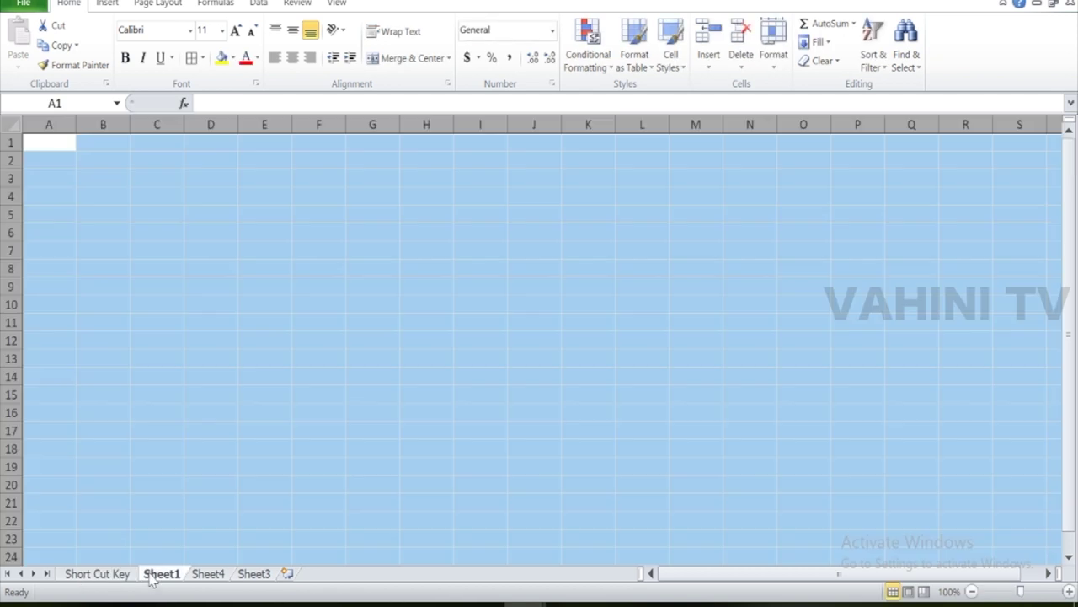
pyautogui.click(105, 579)
pyautogui.moveTo(171, 581); pyautogui.dragTo(244, 576)
pyautogui.click(244, 576)
pyautogui.click(210, 576)
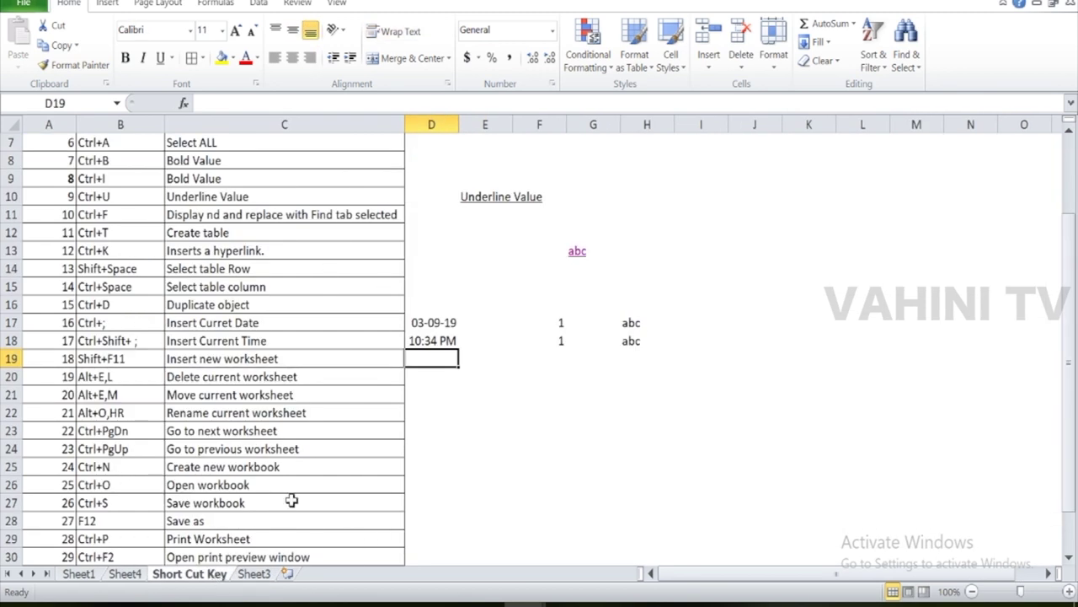
# - Move the Short Cut Key sheet before Sheet1 using the Alt+E, M dialog
pyautogui.press('alt')
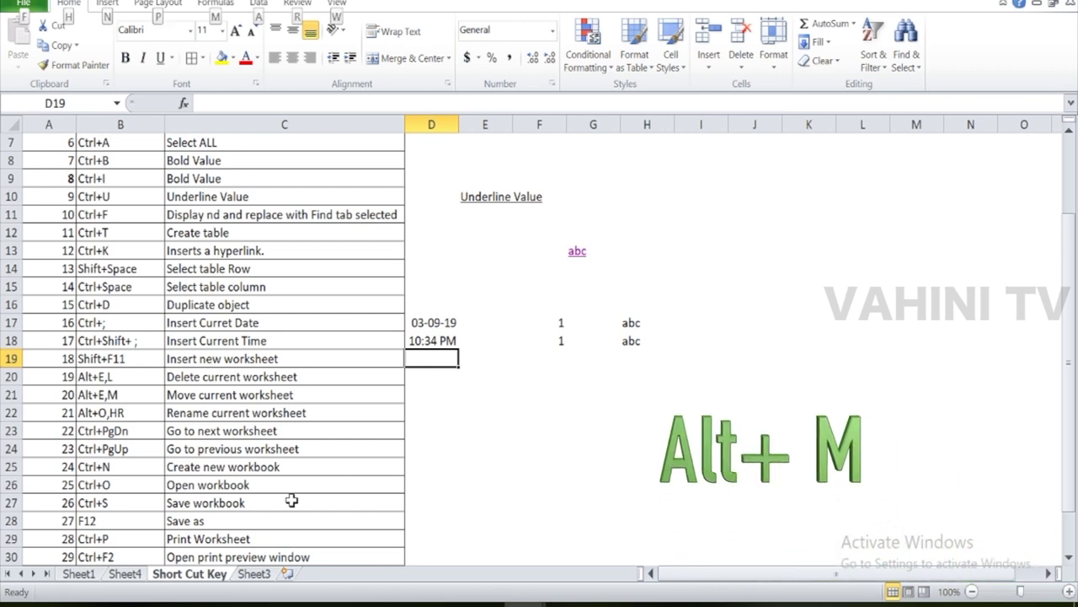
pyautogui.write('em')
pyautogui.press('Escape')
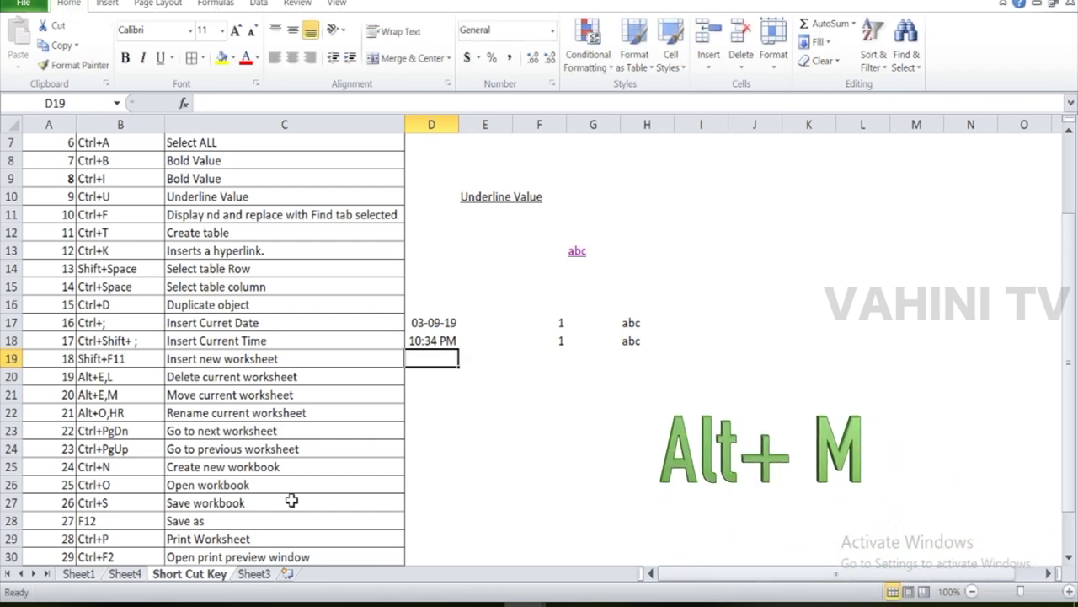
pyautogui.hotkey('alt', 'e')
pyautogui.press('m')
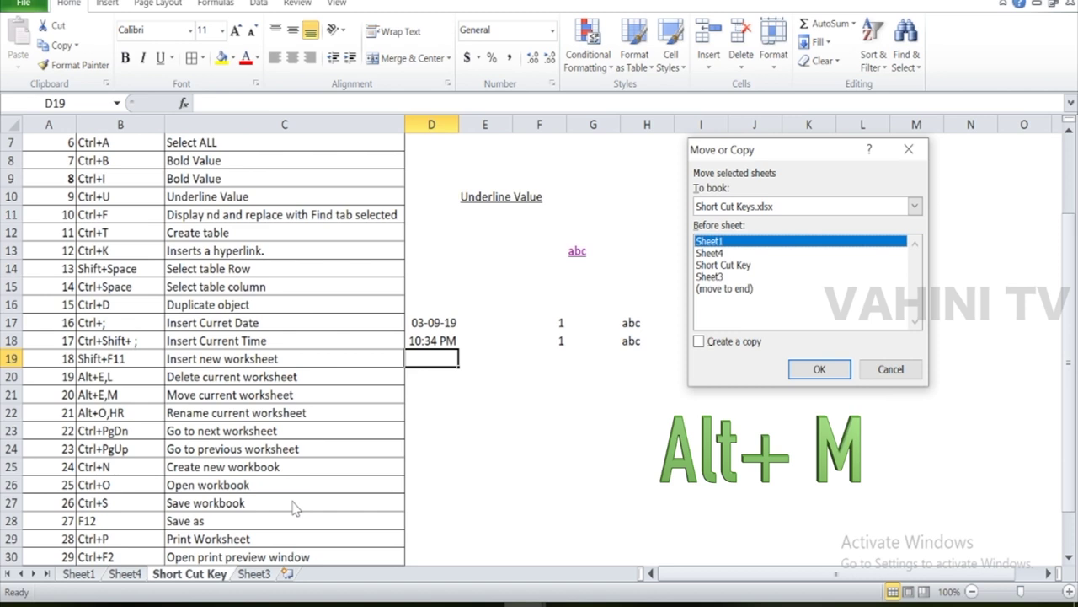
pyautogui.press('Down')
pyautogui.press('Down')
pyautogui.press('Down')
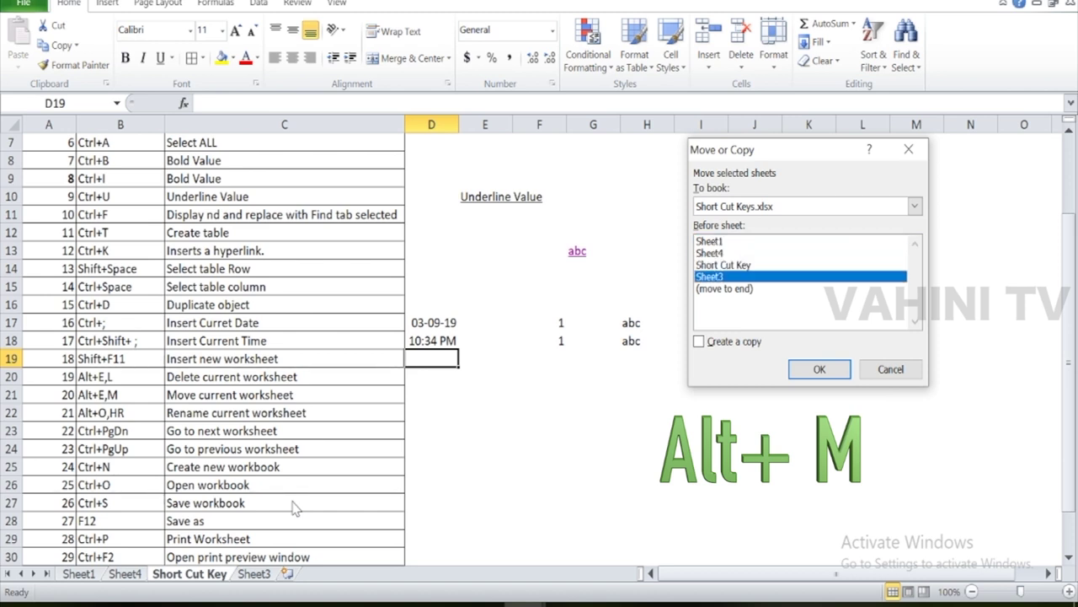
pyautogui.press('Up')
pyautogui.press('Up')
pyautogui.press('Up')
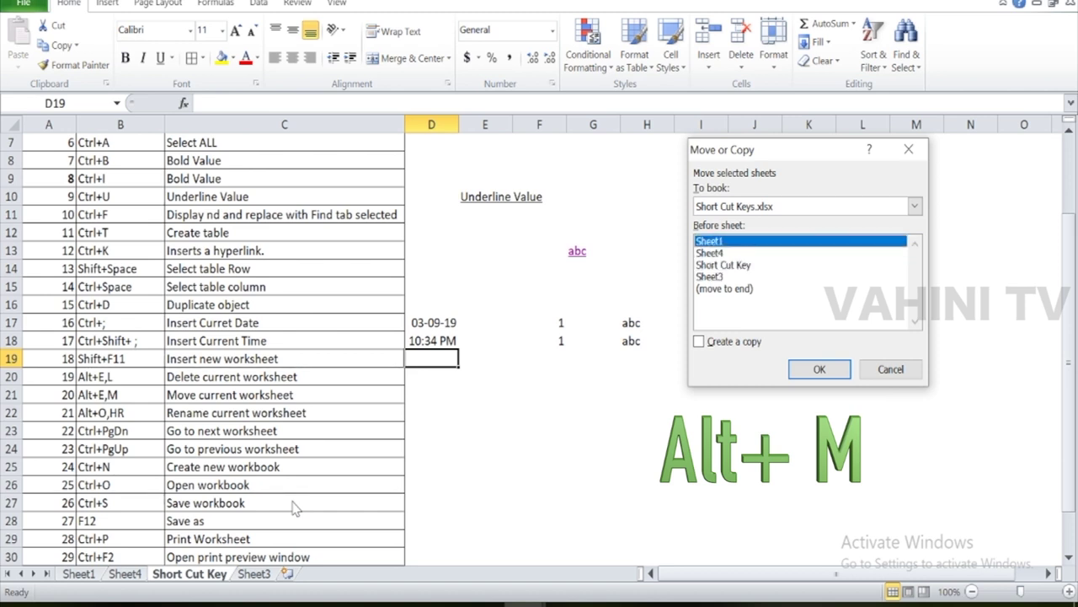
pyautogui.press('Return')
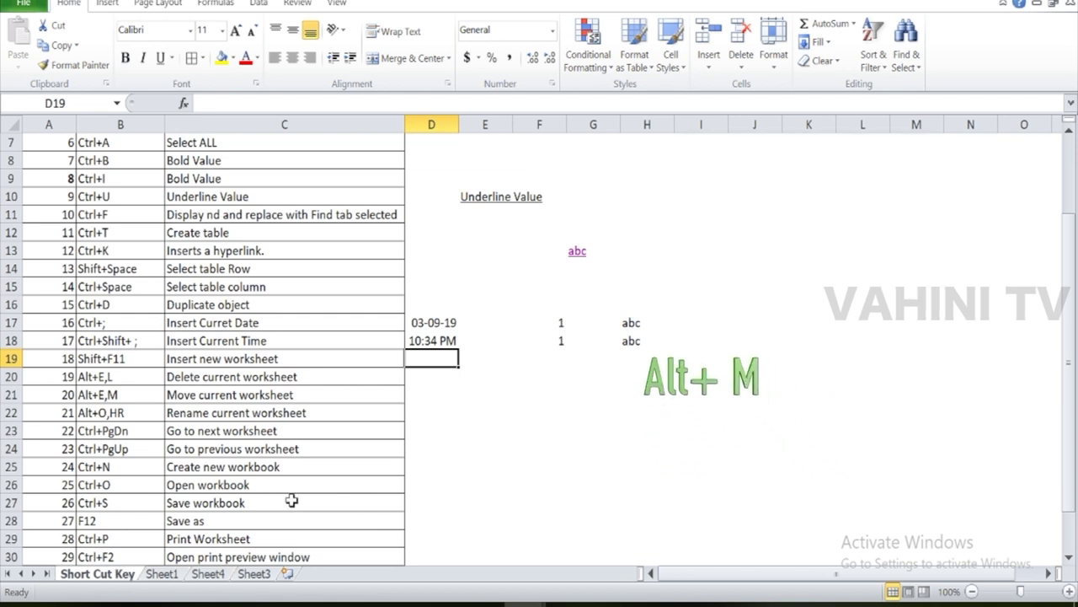
# - Try renaming Sheet1 from its tab's right-click Rename option, then cancel
pyautogui.scroll(-1, 320, 447)
pyautogui.click(347, 360)
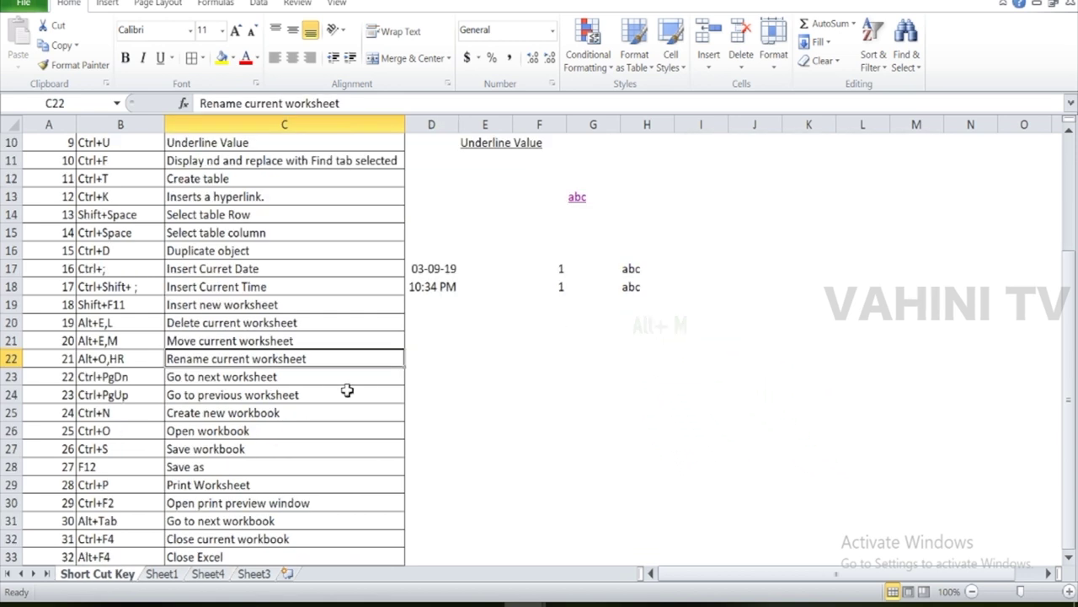
pyautogui.click(161, 574)
pyautogui.hotkey('ctrl', 'pageup')
pyautogui.click(161, 573)
pyautogui.rightClick(161, 573)
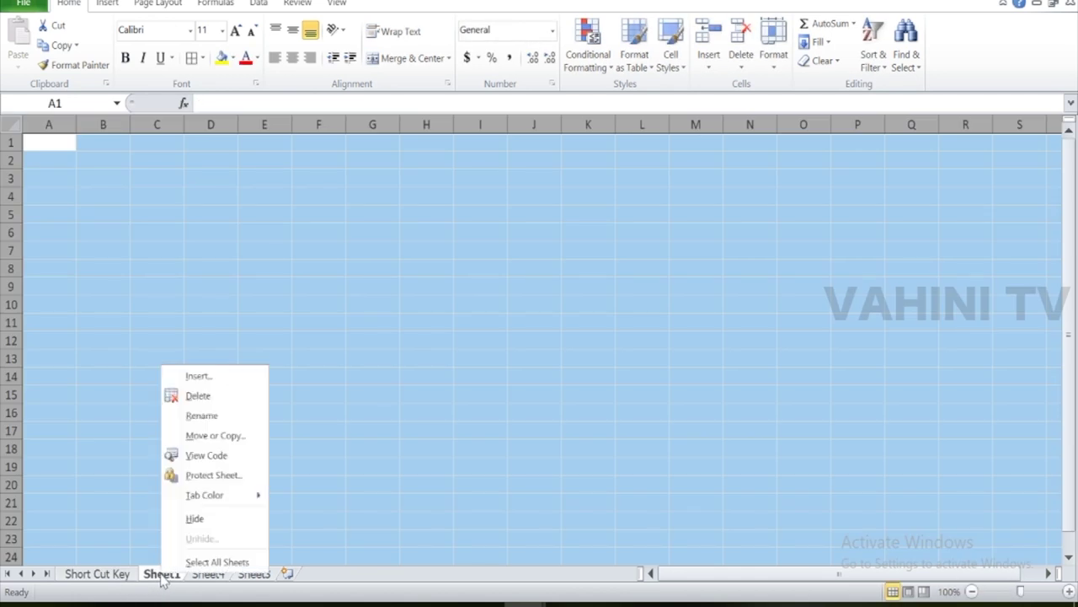
pyautogui.click(202, 416)
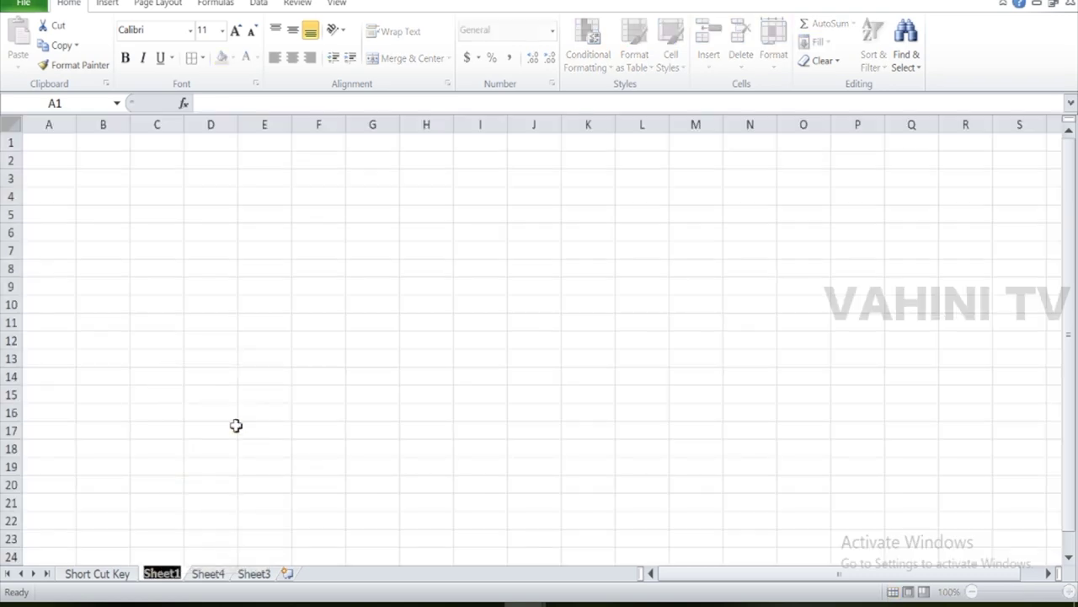
pyautogui.press('Return')
pyautogui.click(96, 573)
pyautogui.click(161, 573)
# - Rename Sheet1 to ABC with the Alt+O, H, R shortcut
pyautogui.press('alt')
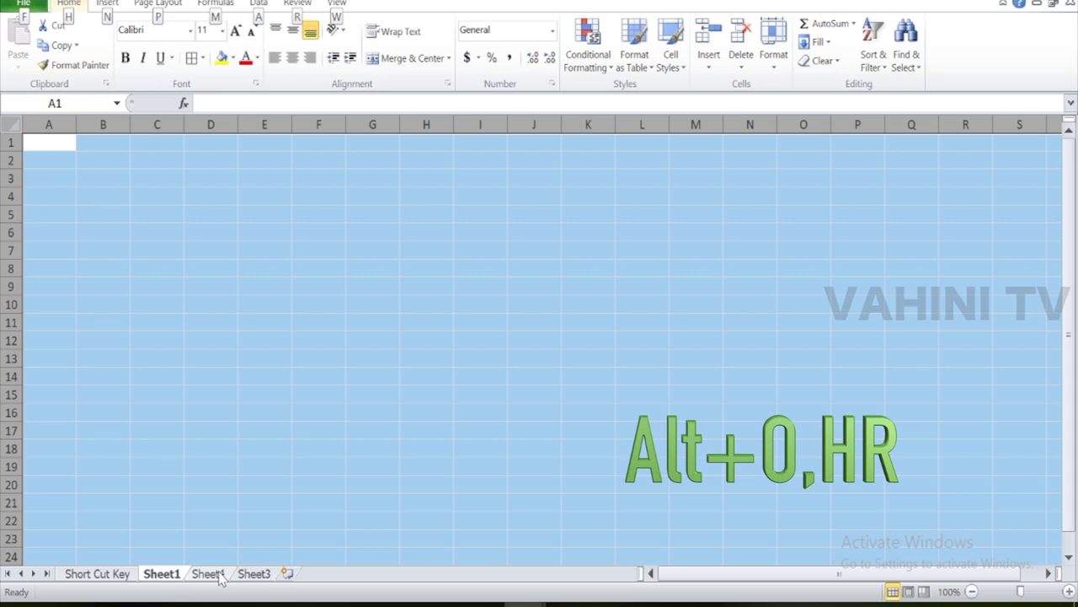
pyautogui.press('o')
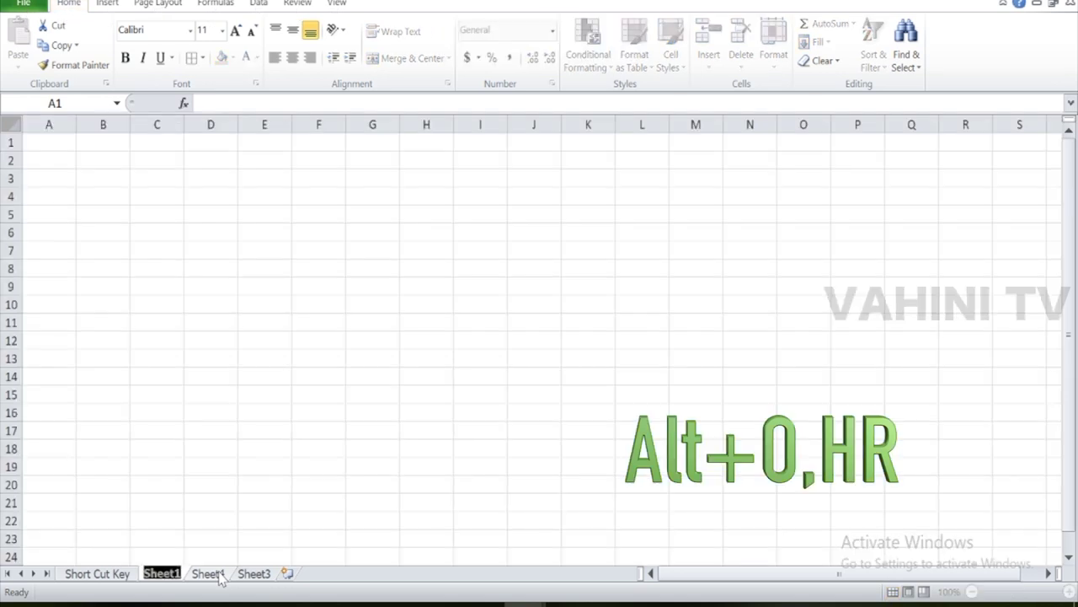
pyautogui.press('Return')
pyautogui.hotkey('ctrl', 'a')
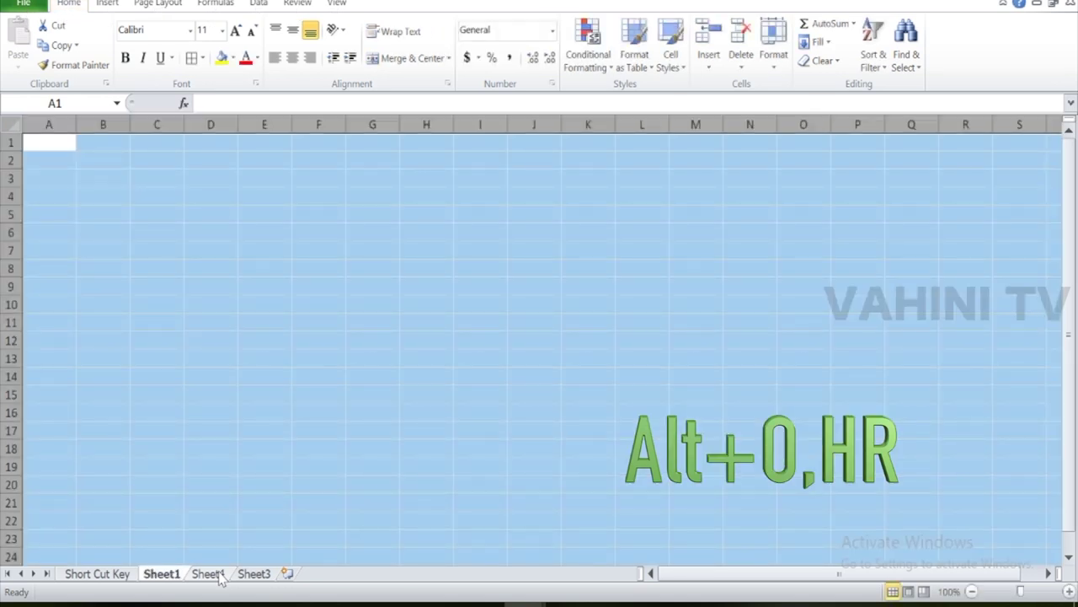
pyautogui.press('alt')
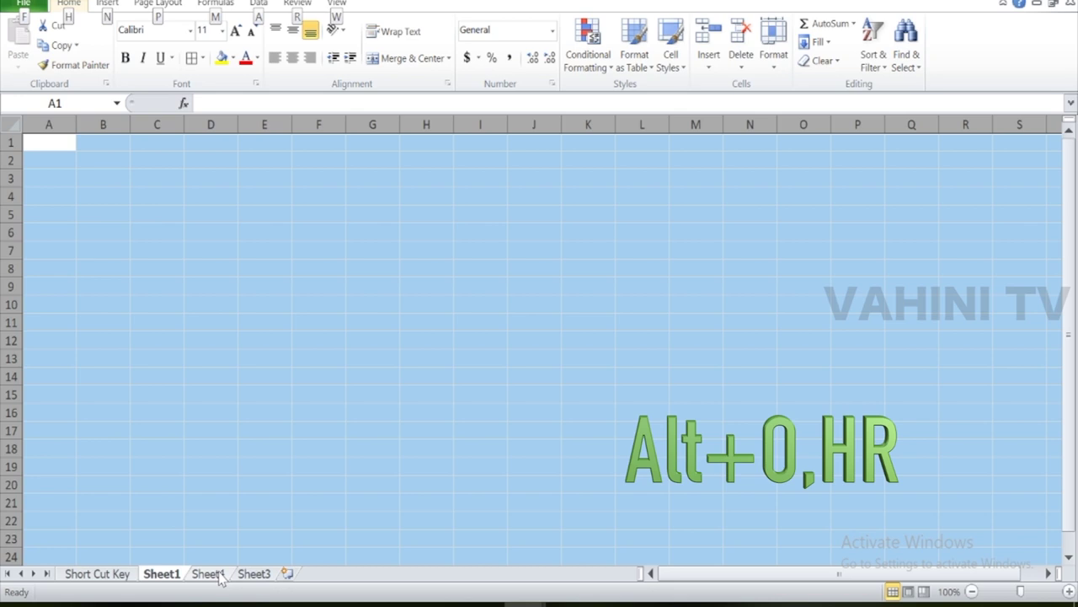
pyautogui.press('o')
pyautogui.press('alt')
pyautogui.press('o')
pyautogui.press('h')
pyautogui.press('r')
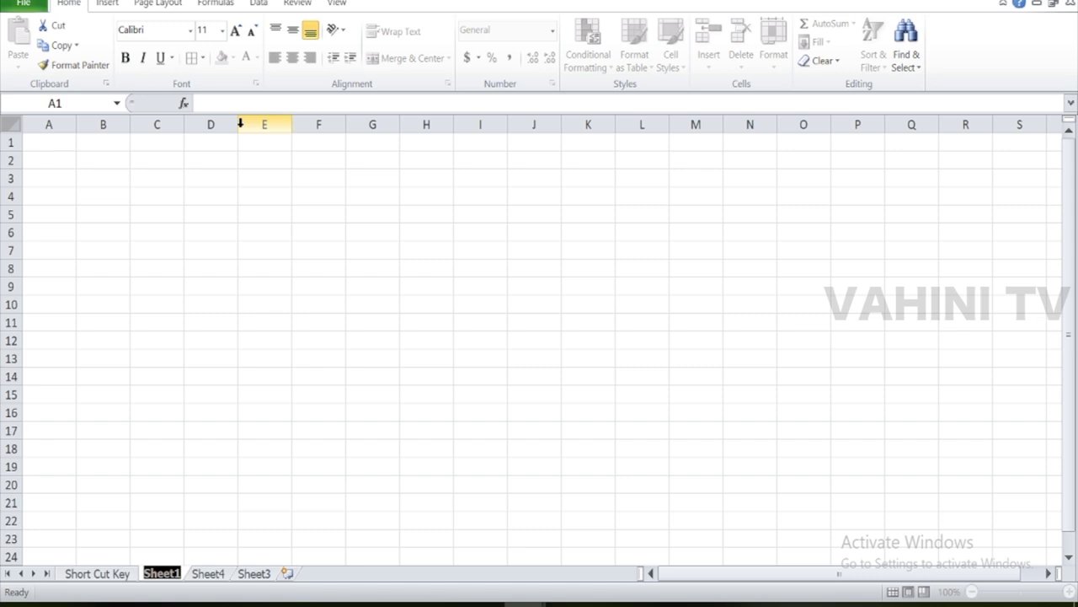
pyautogui.write('ABC')
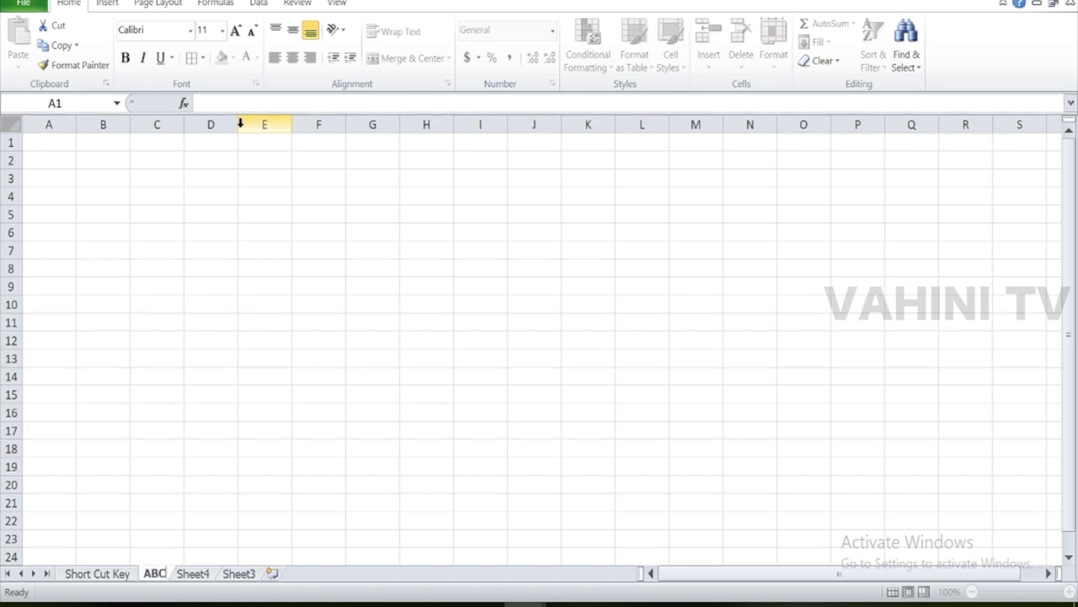
pyautogui.press('Return')
# - Select all on ABC, then return to the Rename current worksheet entry on Short Cut Key
pyautogui.hotkey('ctrl', 'a')
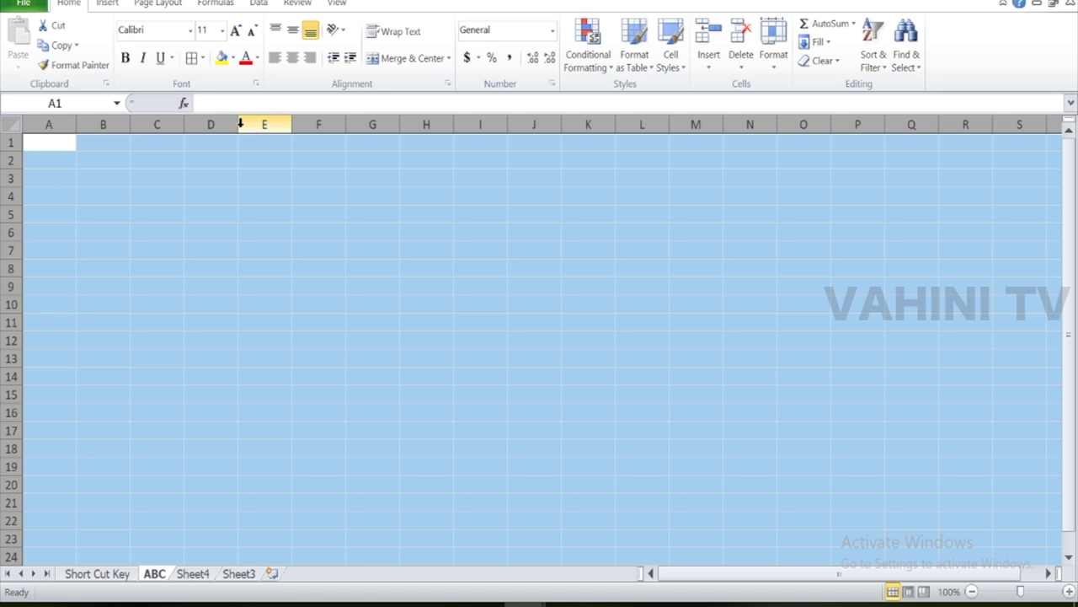
pyautogui.hotkey('ctrl', 'pageup')
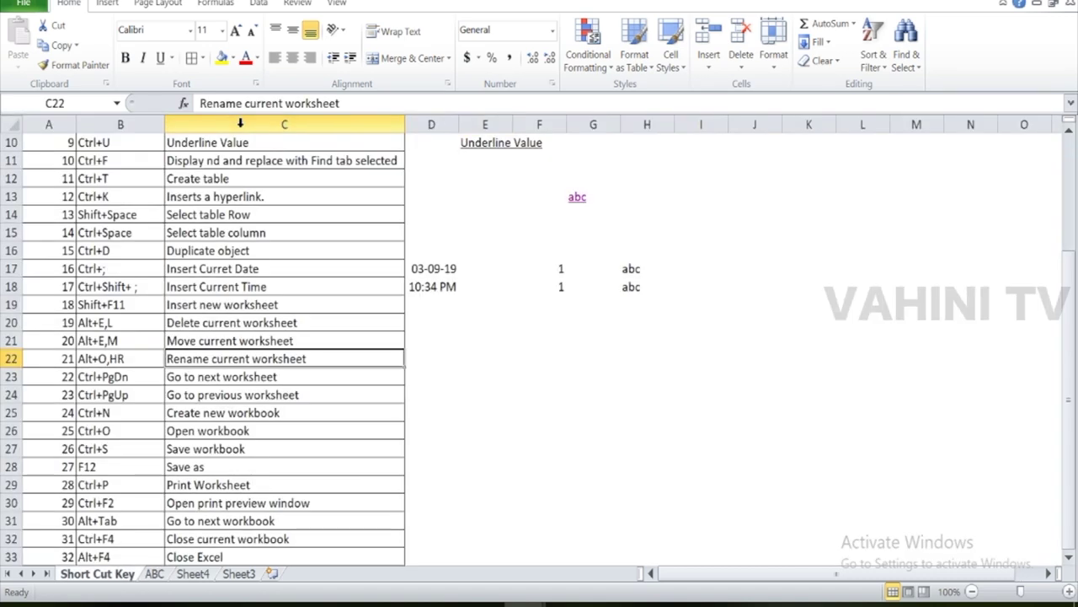
pyautogui.scroll(-1, 202, 381)
pyautogui.press('Up')
pyautogui.press('Down')
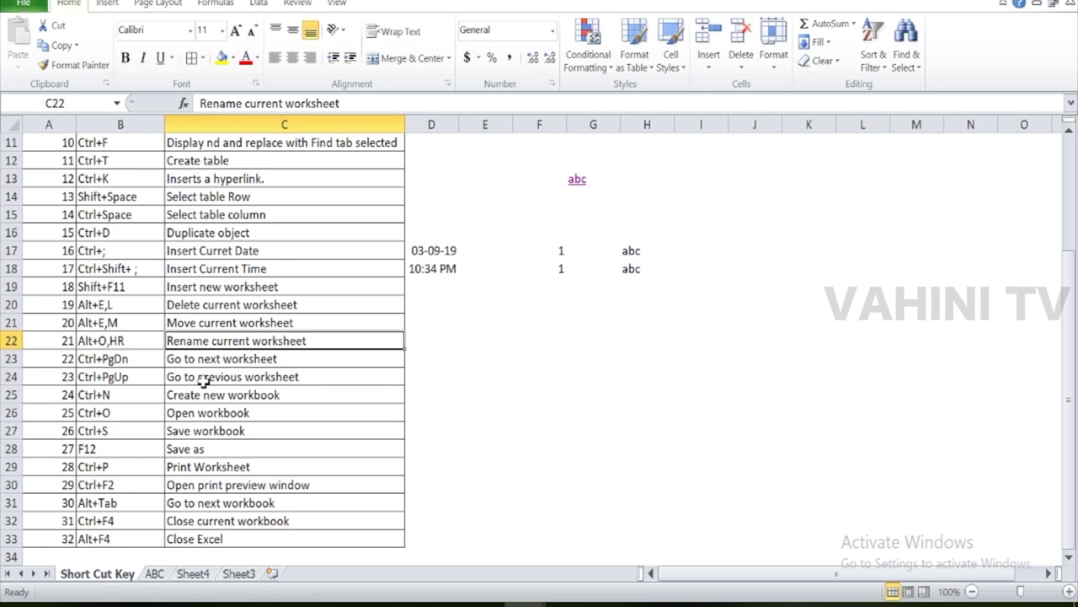
# - Demonstrate Alt+O, H, R on the Short Cut Key sheet, cancel it, and select all on ABC
pyautogui.press('alt')
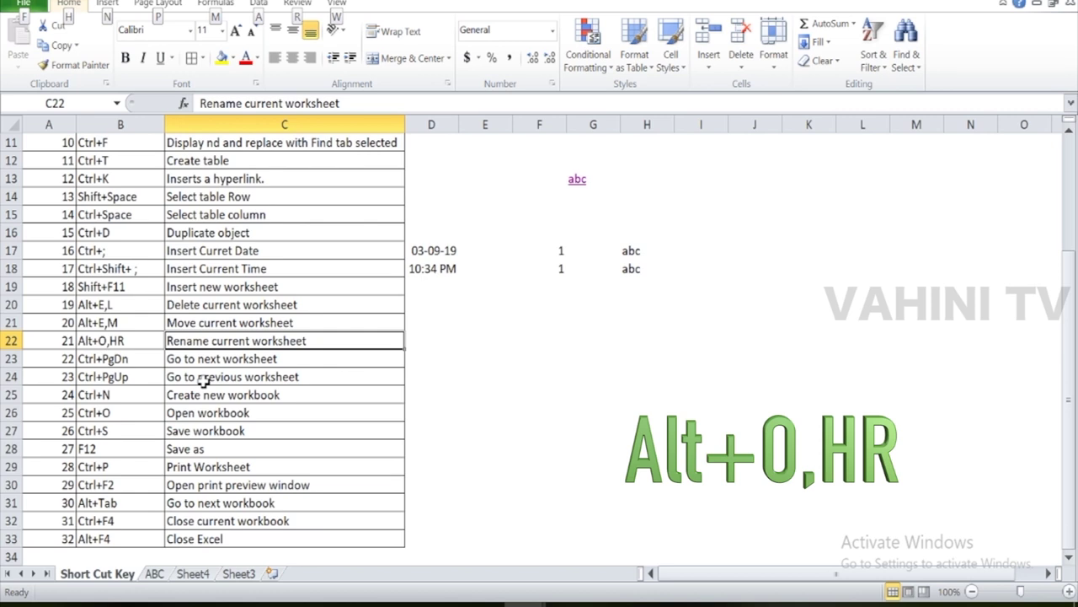
pyautogui.press('o')
pyautogui.press('h')
pyautogui.press('r')
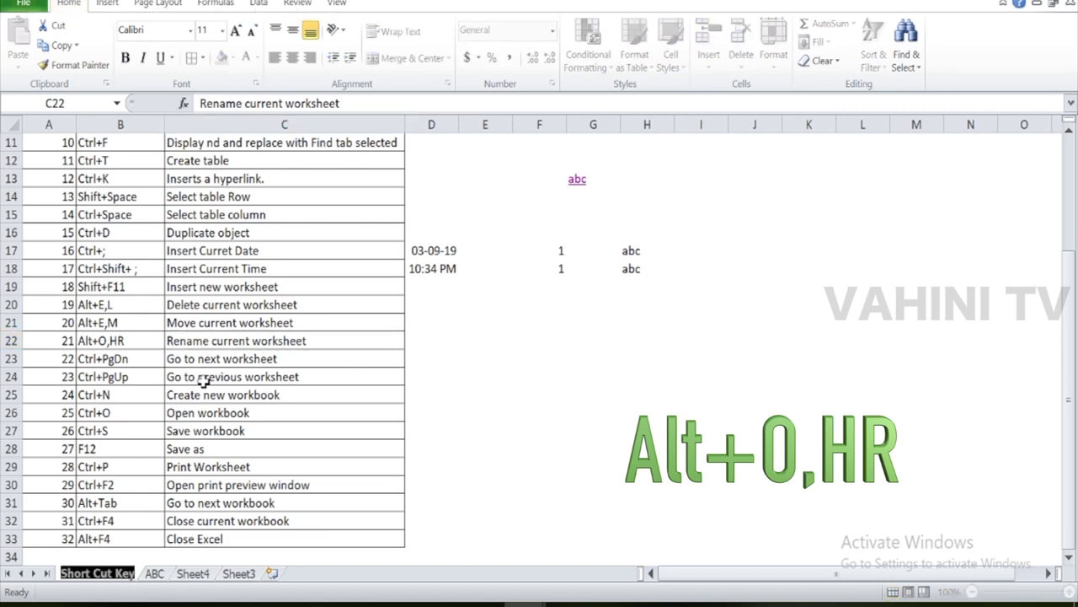
pyautogui.press('Return')
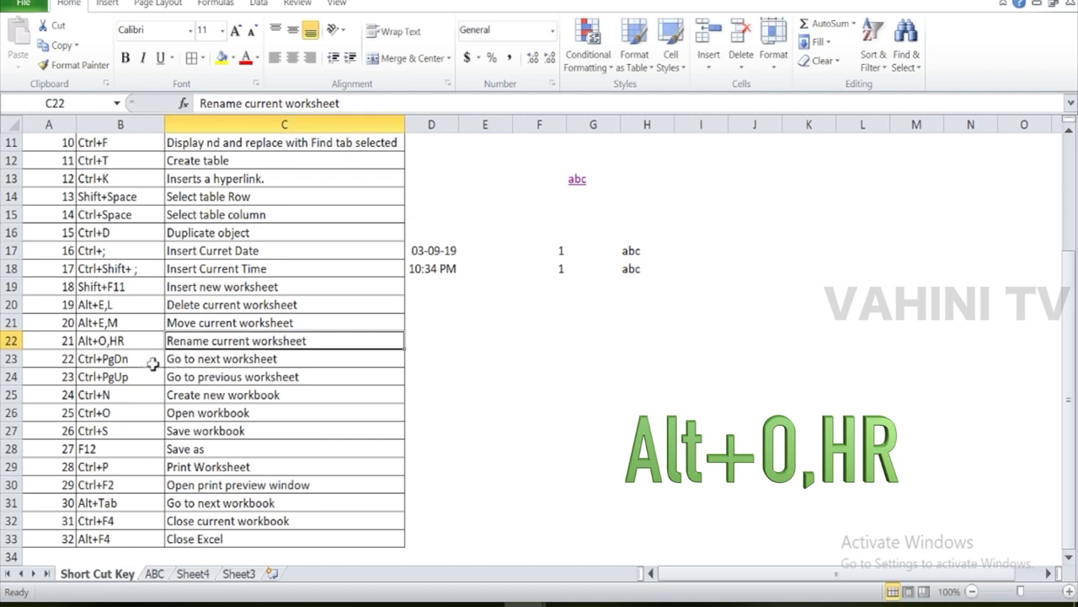
pyautogui.hotkey('ctrl', 'pagedown')
pyautogui.hotkey('ctrl', 'a')
# - Double-click the ABC sheet tab, then return to the Short Cut Key sheet
pyautogui.click(107, 576)
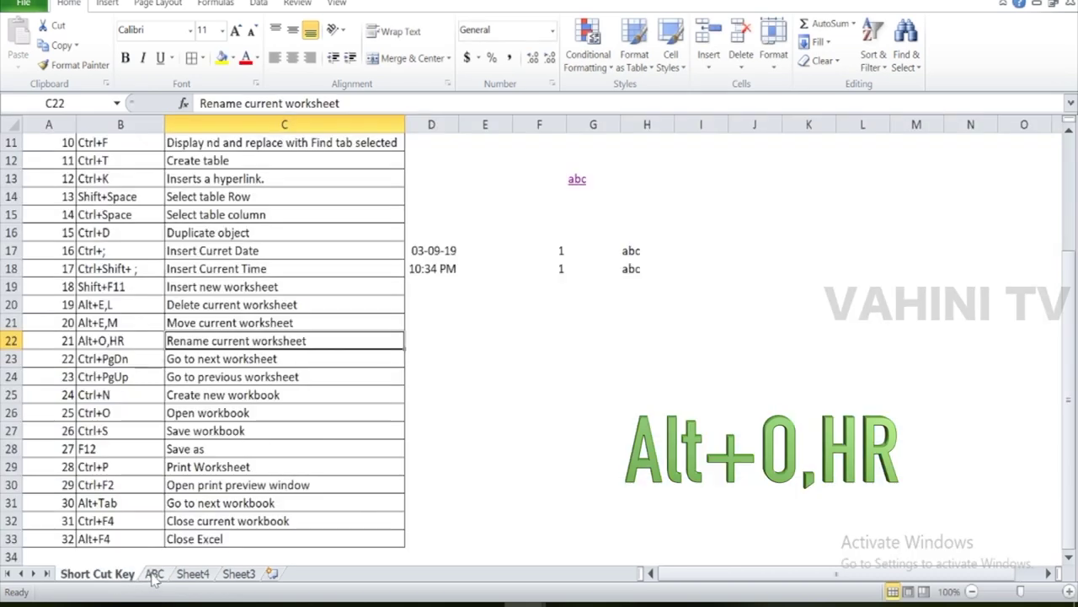
pyautogui.doubleClick(154, 574)
pyautogui.doubleClick(189, 575)
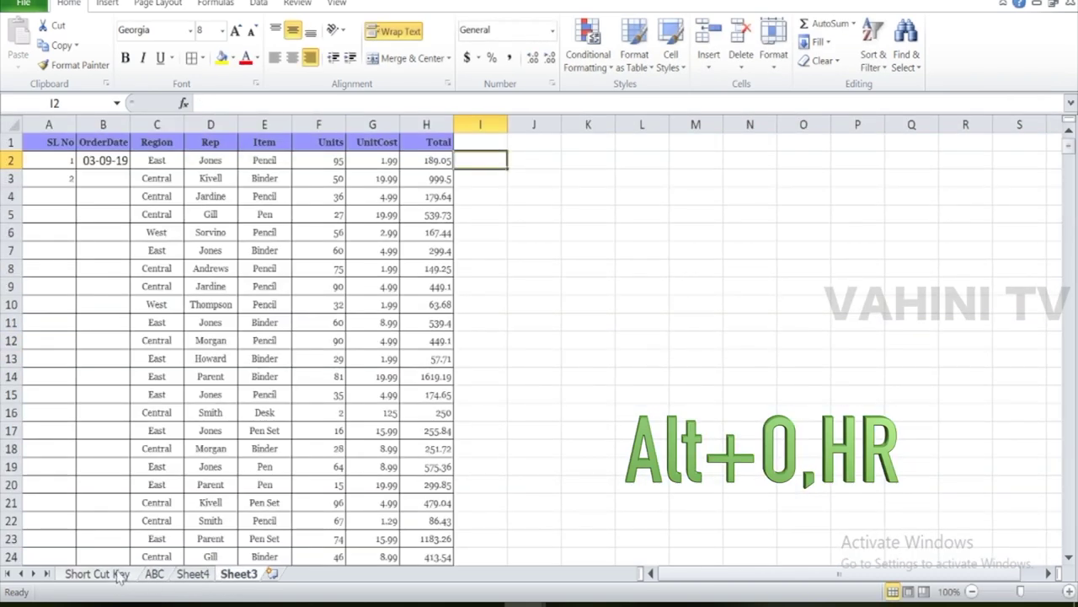
pyautogui.click(113, 573)
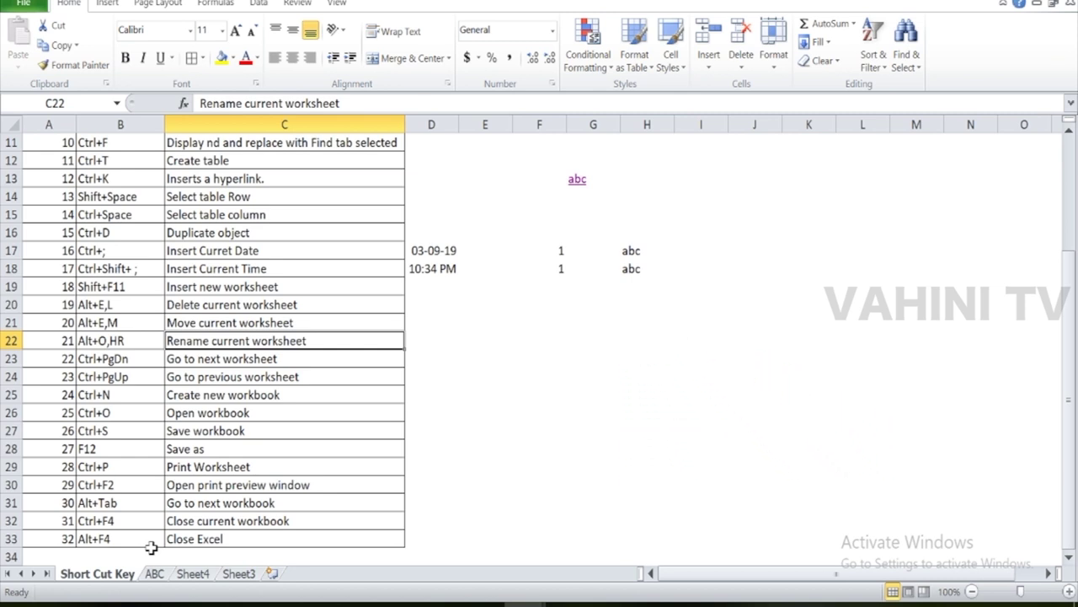
# - Cycle through ABC and Sheet4 with Ctrl+PgDn/Ctrl+PgUp, ending on Short Cut Key
pyautogui.hotkey('ctrl', 'pagedown')
pyautogui.hotkey('ctrl', 'pageup')
pyautogui.hotkey('ctrl', 'pagedown')
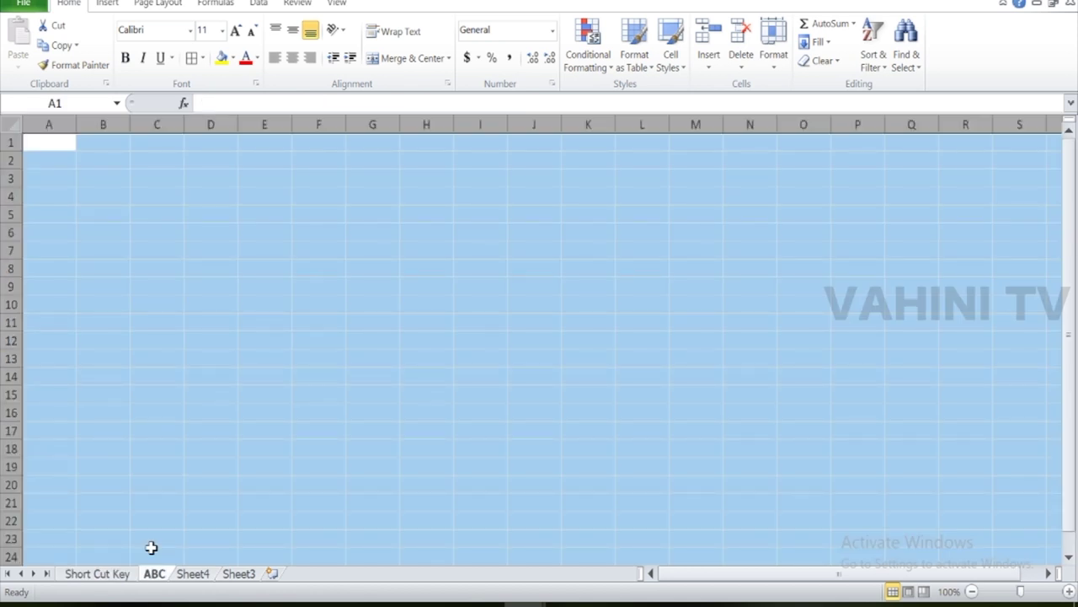
pyautogui.hotkey('ctrl', 'pageup')
pyautogui.hotkey('ctrl', 'pagedown')
pyautogui.hotkey('ctrl', 'pageup')
pyautogui.hotkey('ctrl', 'pagedown')
pyautogui.hotkey('ctrl', 'pageup')
pyautogui.hotkey('ctrl', 'pagedown')
pyautogui.hotkey('ctrl', 'pageup')
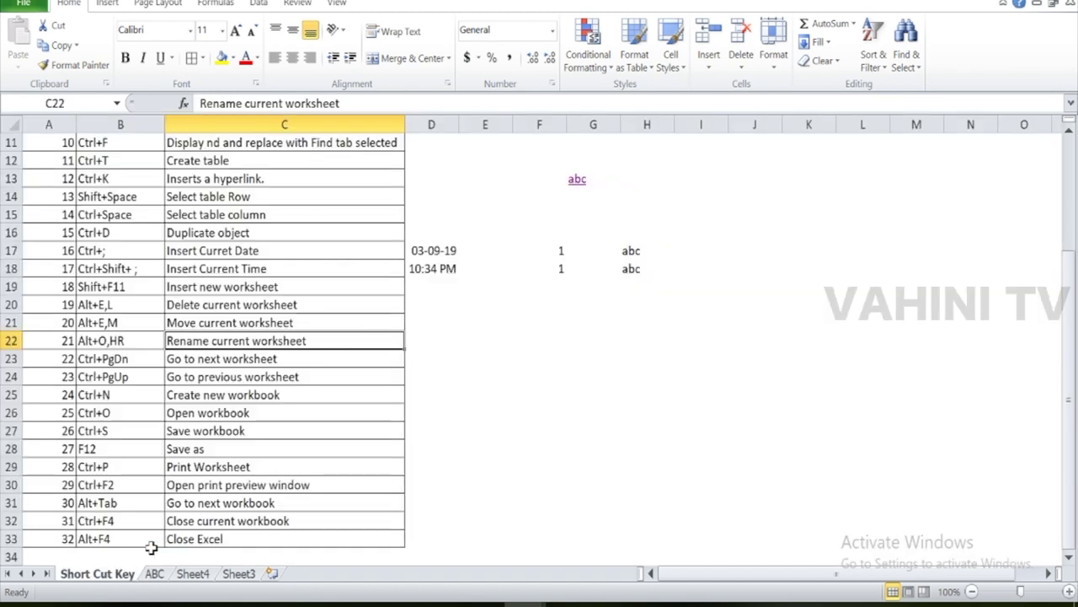
pyautogui.hotkey('ctrl', 'pagedown')
pyautogui.hotkey('ctrl', 'pagedown')
pyautogui.hotkey('ctrl', 'pagedown')
pyautogui.hotkey('ctrl', 'pageup')
pyautogui.hotkey('ctrl', 'pageup')
pyautogui.hotkey('ctrl', 'pageup')
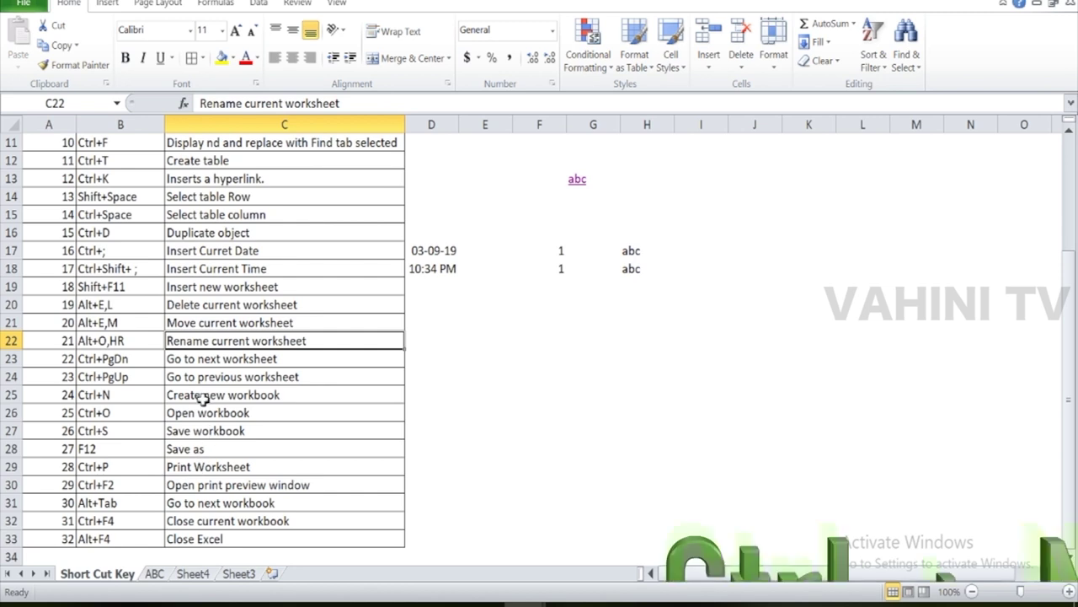
# - Select the Create new workbook entry in C25 and create a blank workbook with Ctrl+N
pyautogui.doubleClick(163, 396)
pyautogui.click(169, 401)
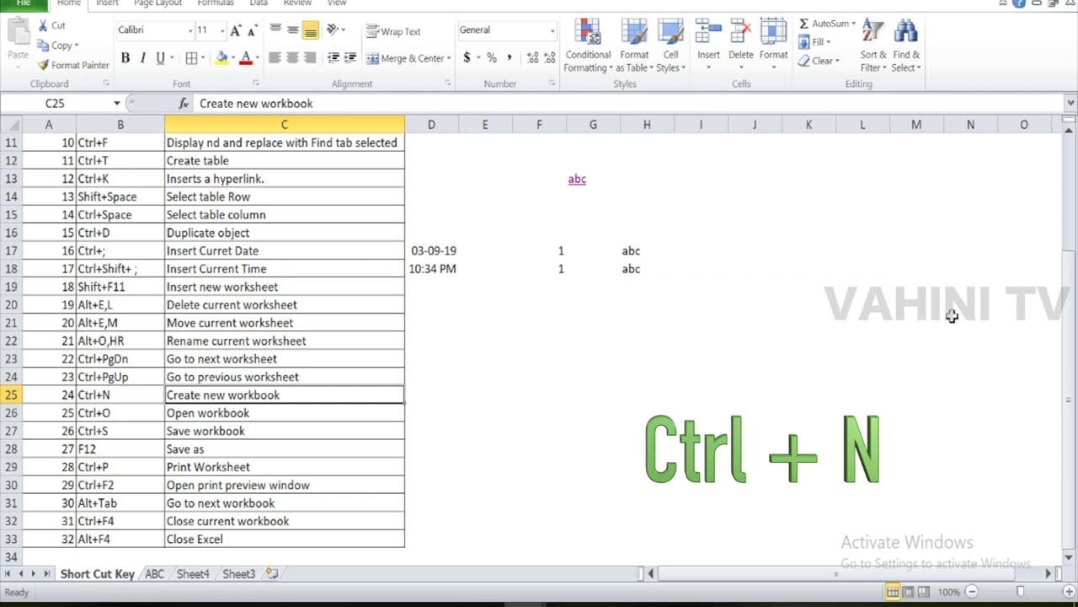
pyautogui.hotkey('ctrl', 'n')
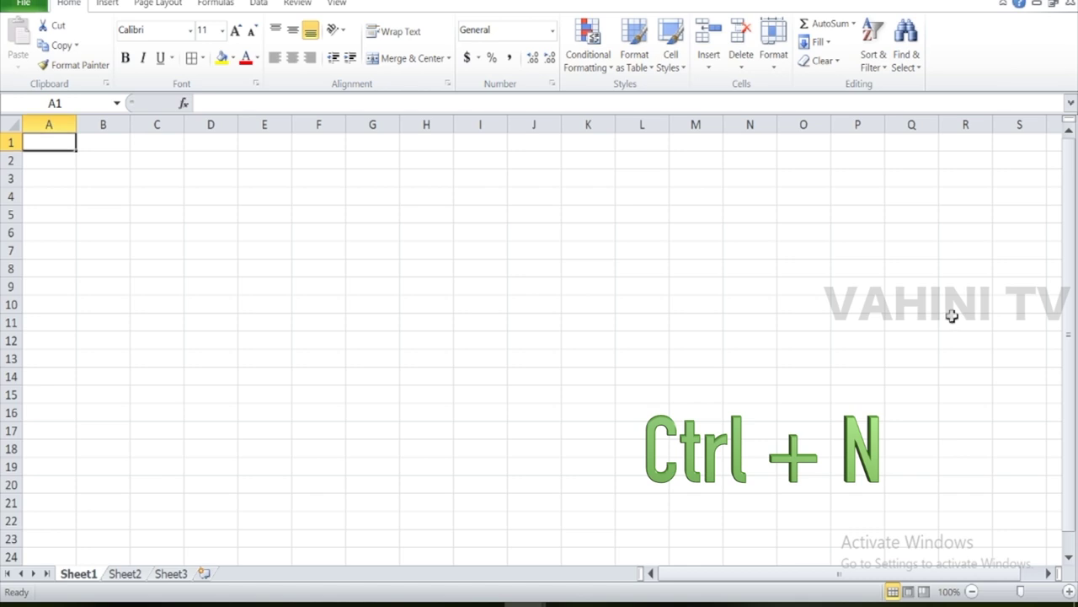
# - Close it with Ctrl+W, create Book4 with Ctrl+N again, then Alt+Tab back to Short Cut Keys
pyautogui.hotkey('ctrl', 'w')
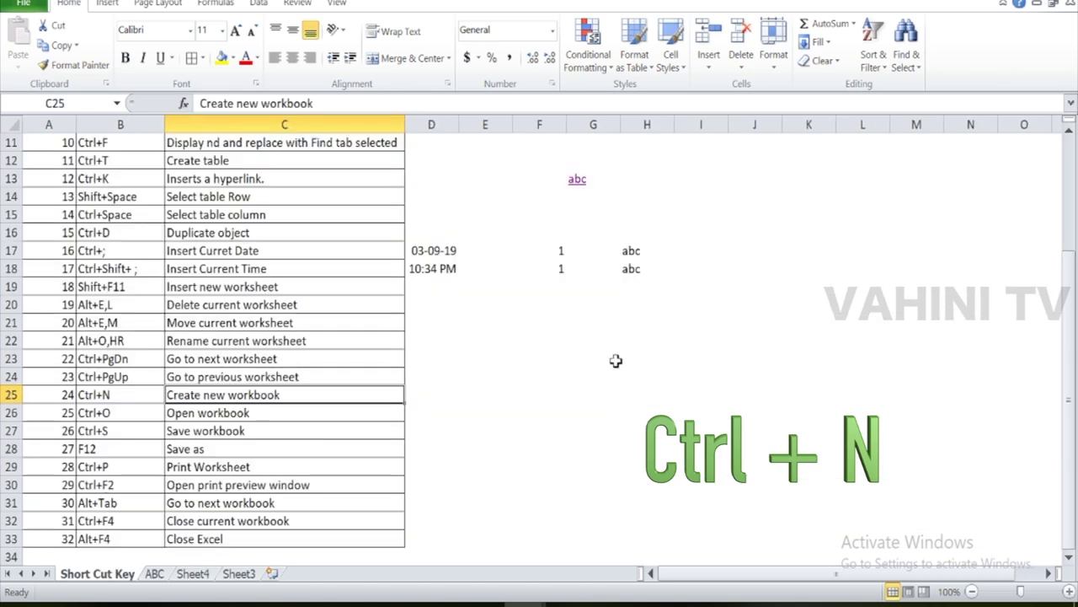
pyautogui.hotkey('ctrl', 'n')
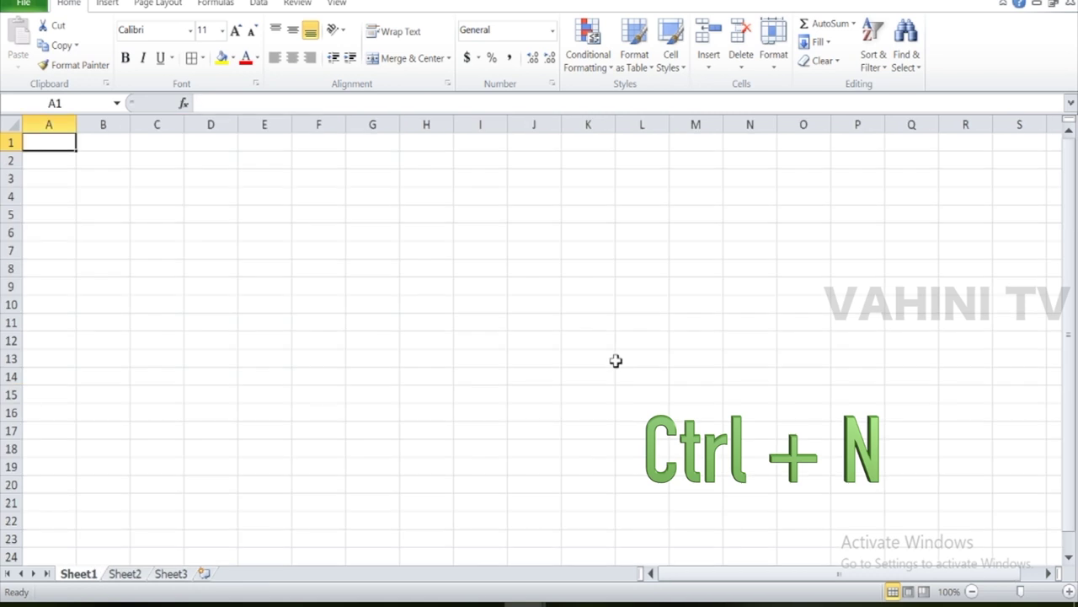
pyautogui.hotkey('alt', 'Tab')
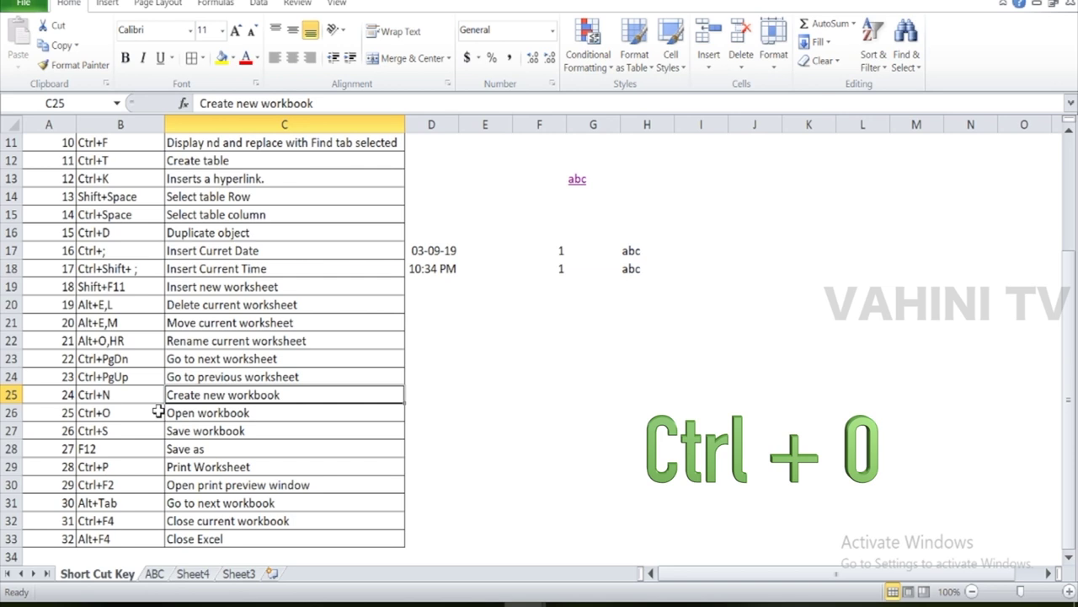
pyautogui.hotkey('ctrl', 'o')
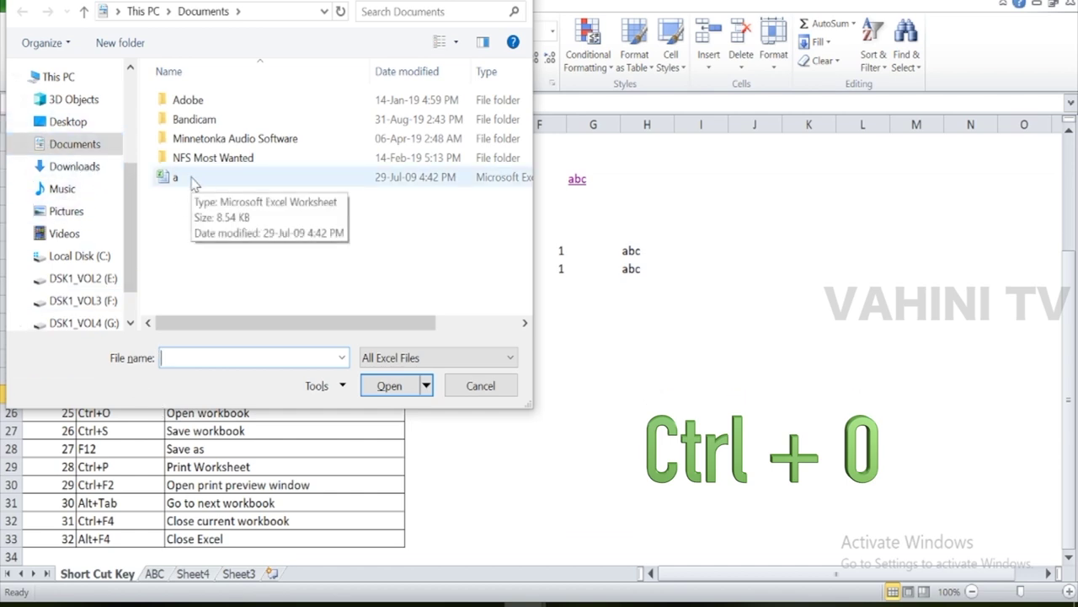
pyautogui.click(482, 385)
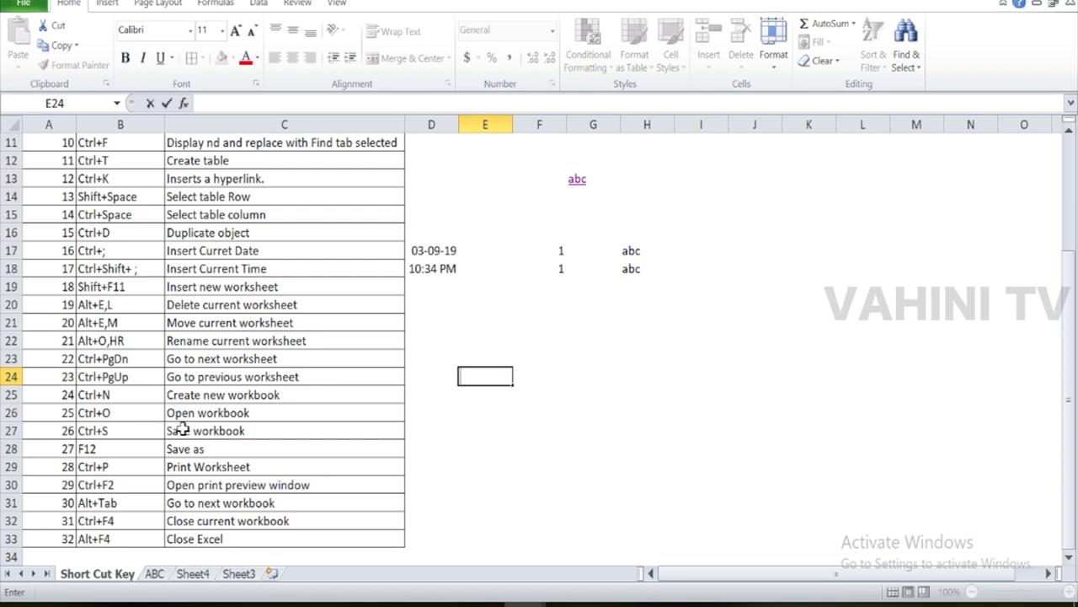
pyautogui.press('Escape')
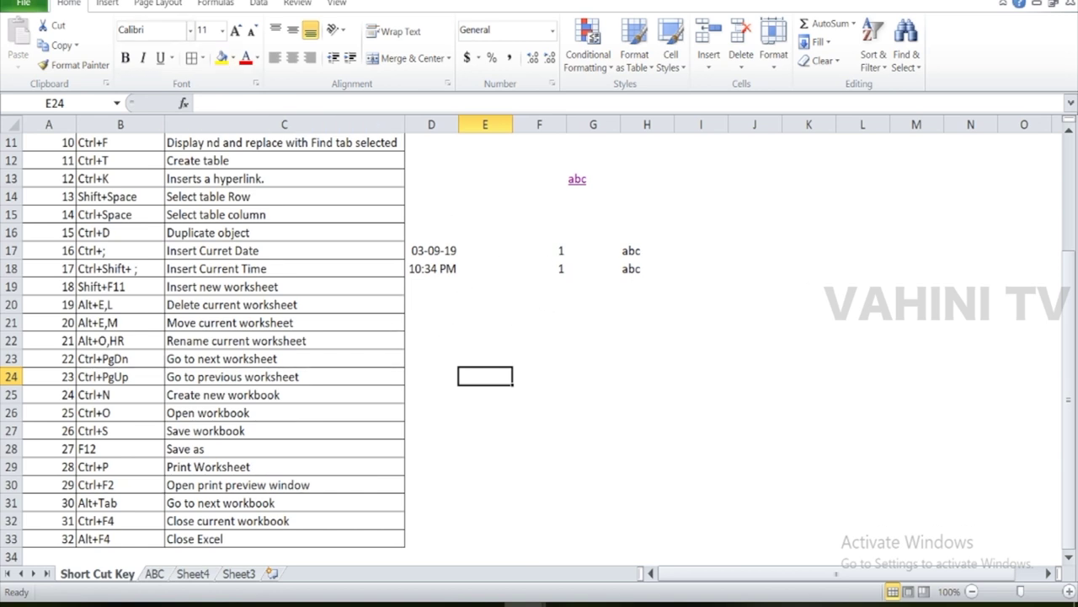
# - Leave the File info view, open Save As with F12, show Desktop, and cancel without saving
pyautogui.click(30, 7)
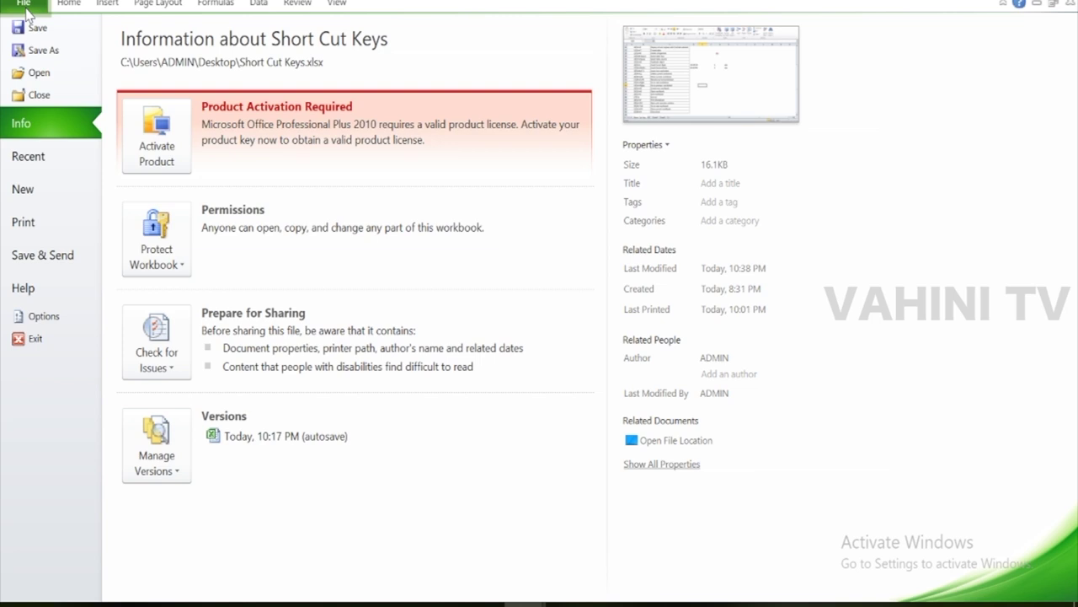
pyautogui.press('Escape')
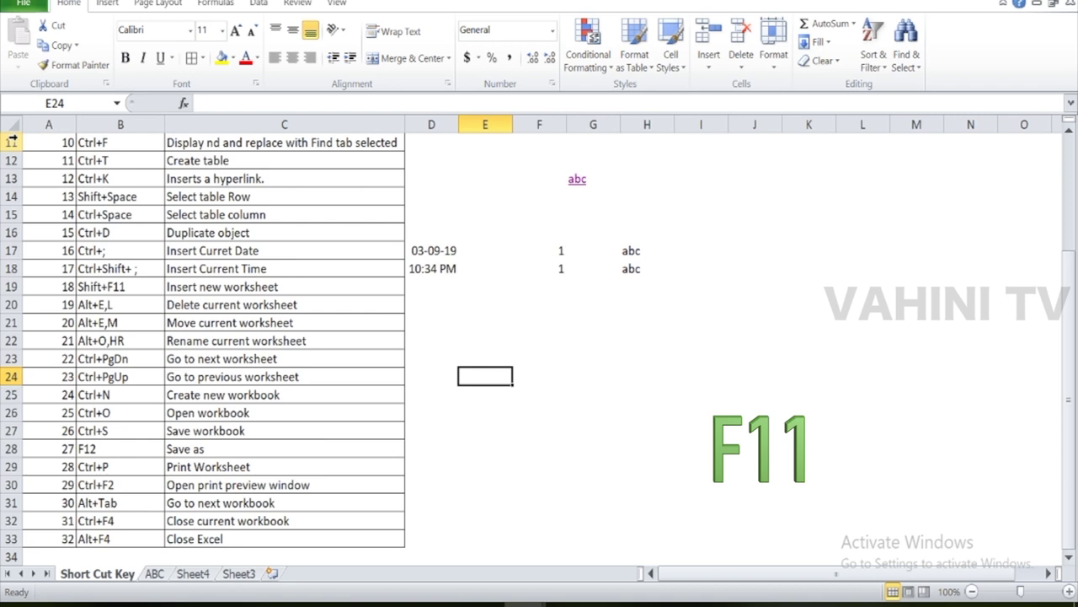
pyautogui.press('F12')
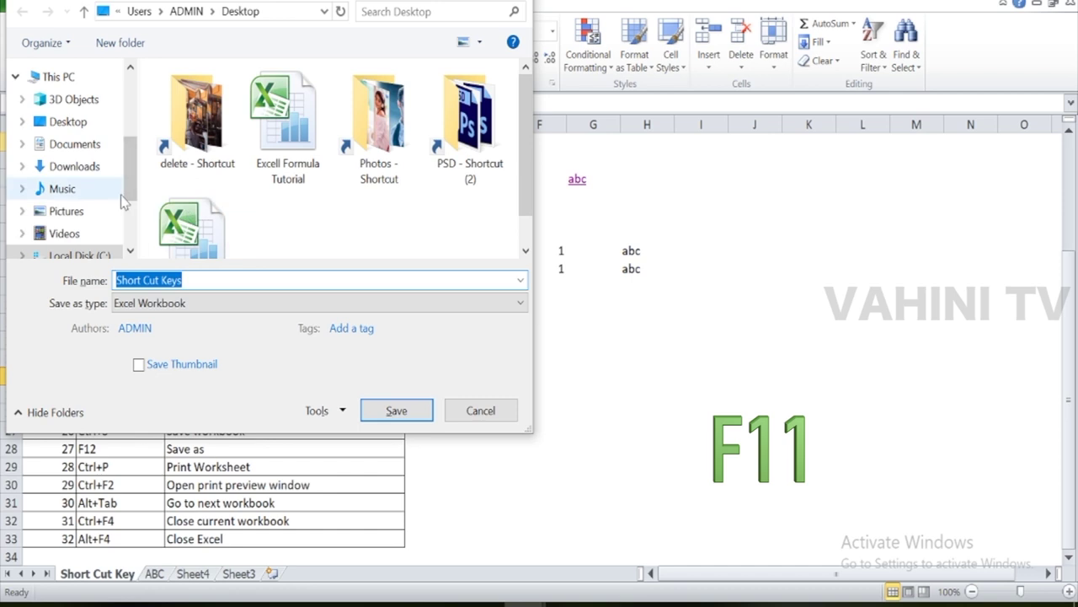
pyautogui.click(71, 122)
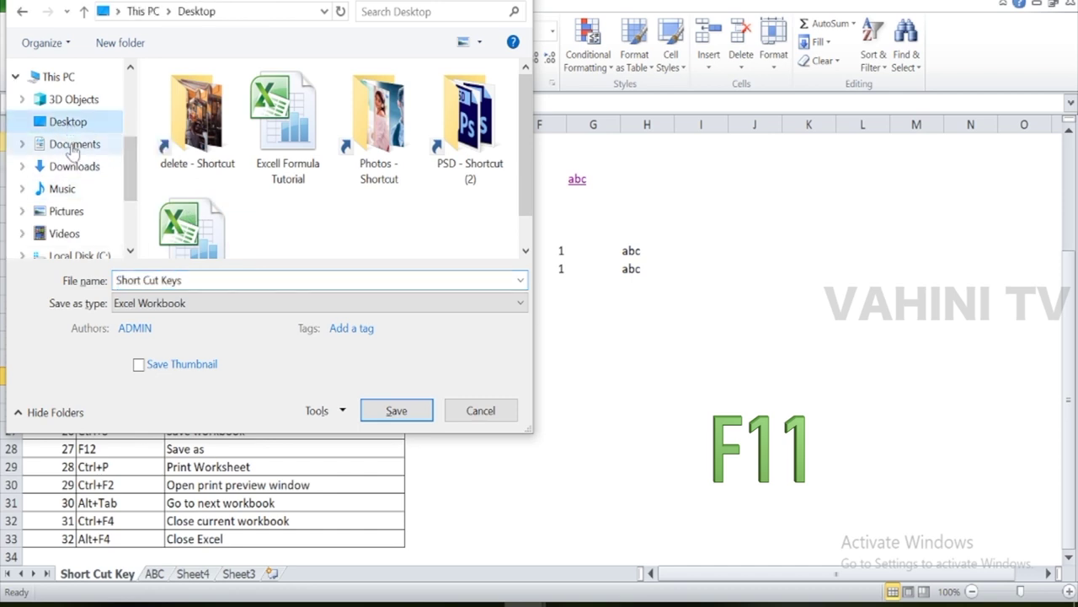
pyautogui.click(459, 410)
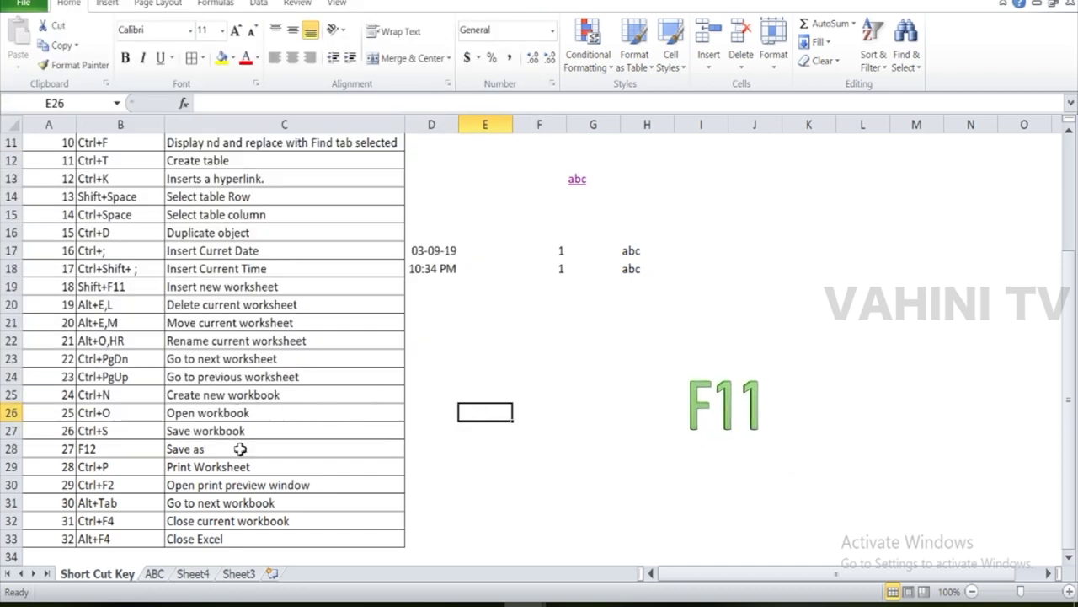
pyautogui.scroll(-3, 238, 465)
pyautogui.scroll(2, 248, 438)
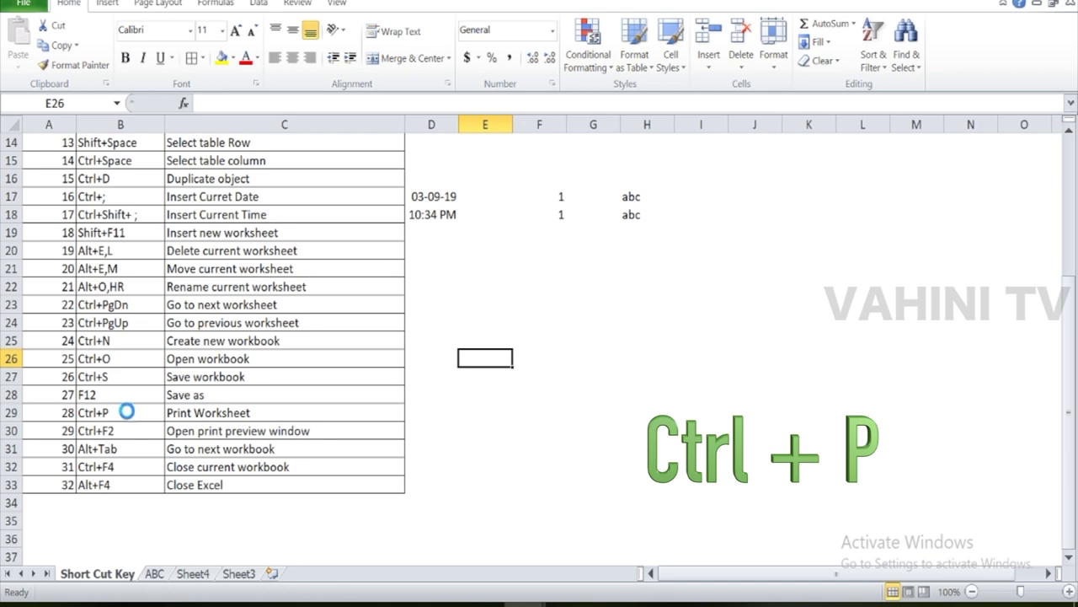
pyautogui.hotkey('ctrl', 'p')
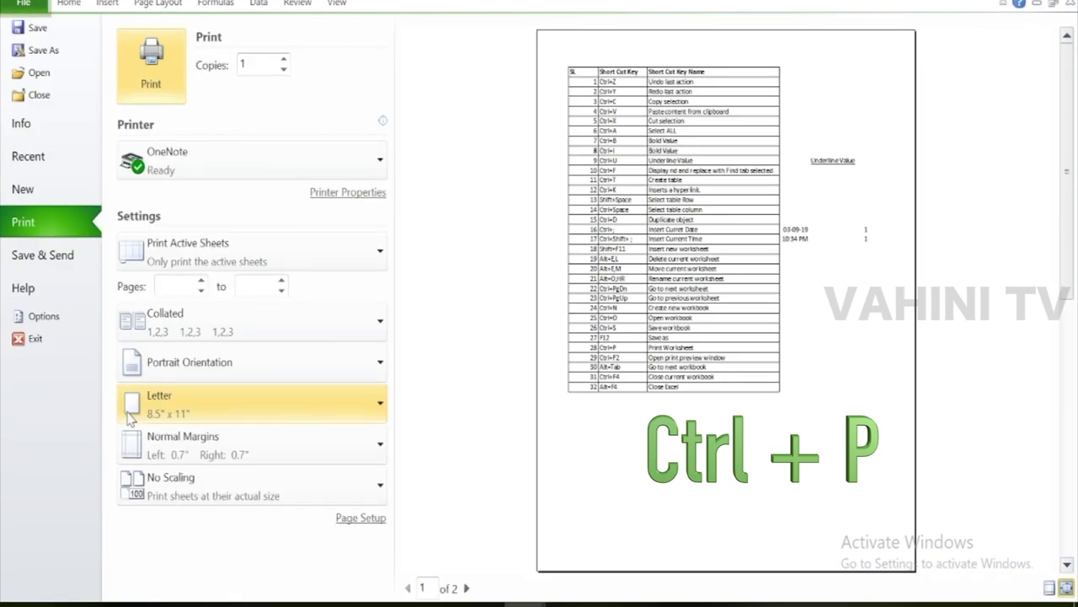
pyautogui.press('Escape')
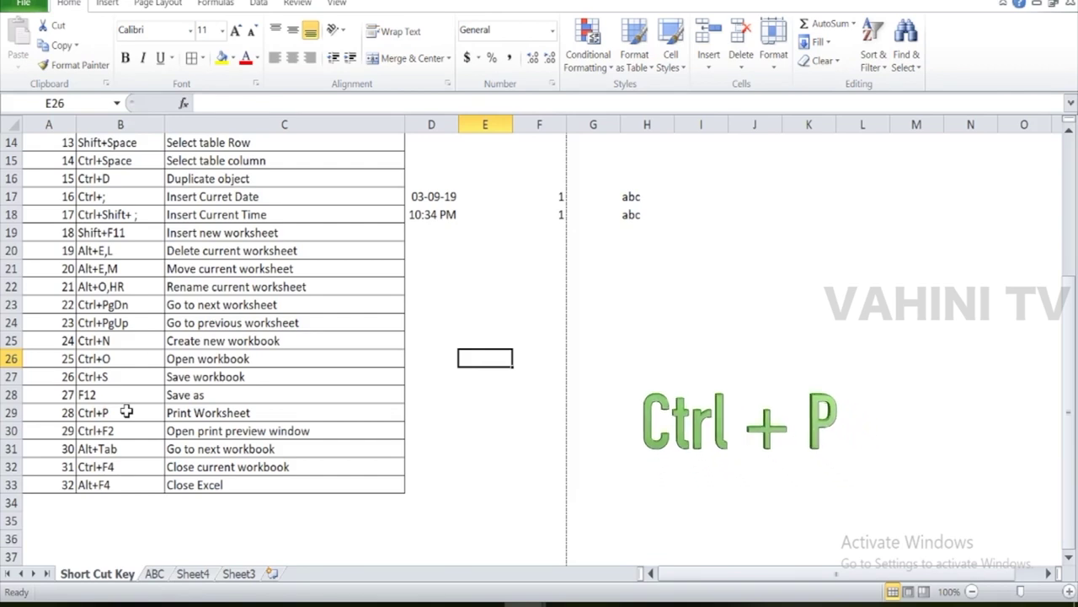
pyautogui.press('Down')
pyautogui.press('Down')
pyautogui.press('Down')
pyautogui.press('Left')
pyautogui.press('Left')
pyautogui.press('Left')
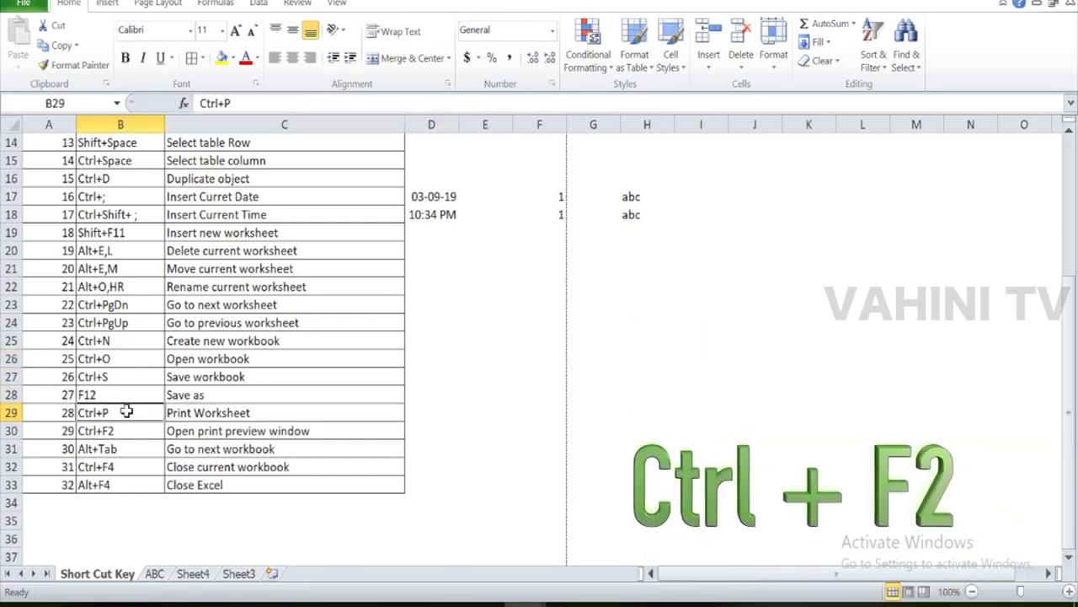
pyautogui.press('Down')
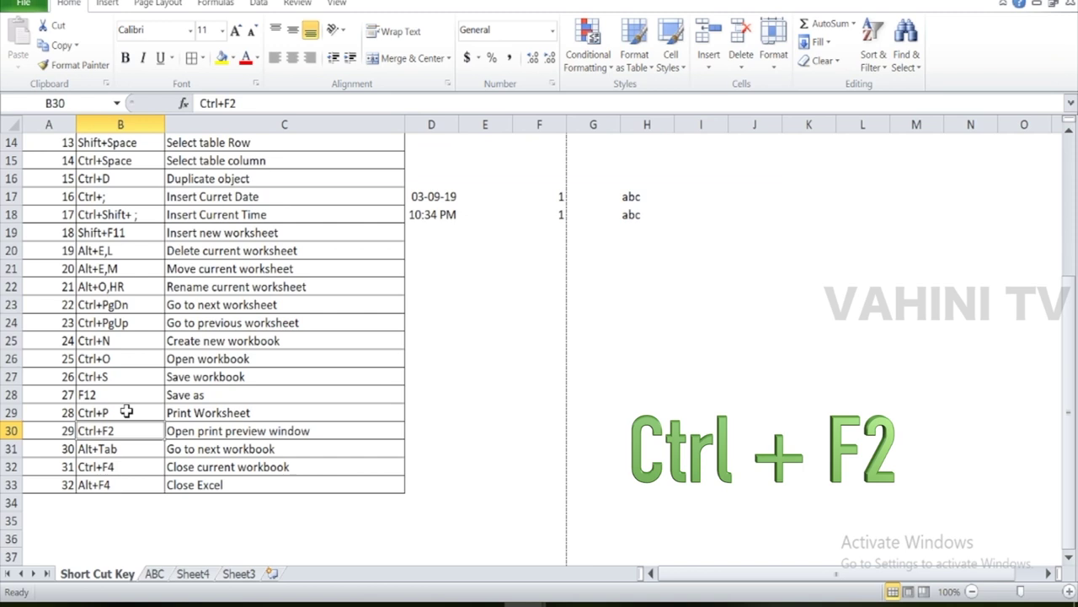
pyautogui.hotkey('ctrl', 'F2')
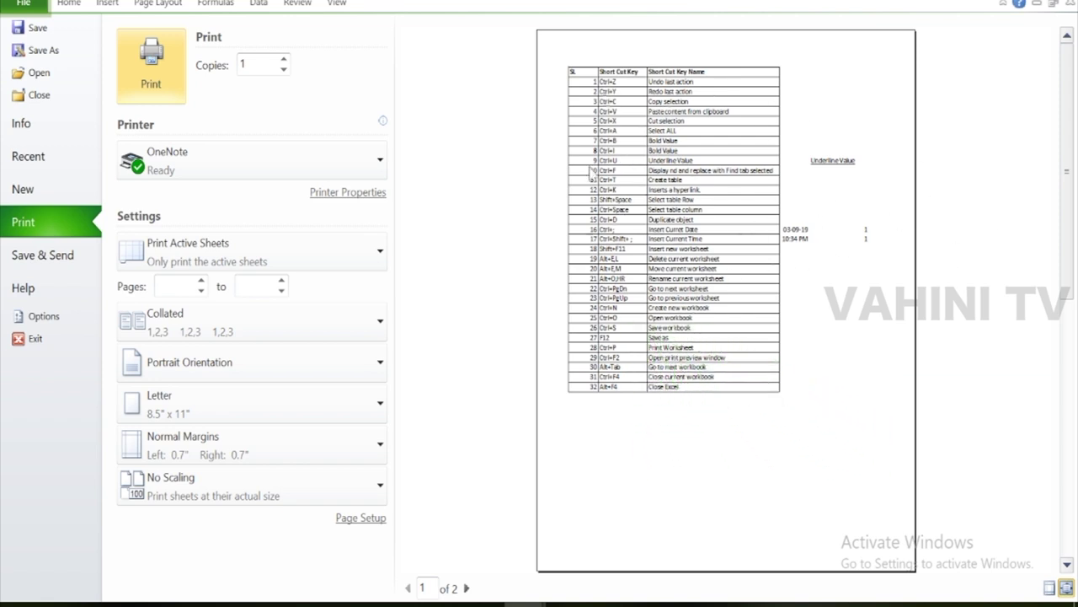
pyautogui.press('Escape')
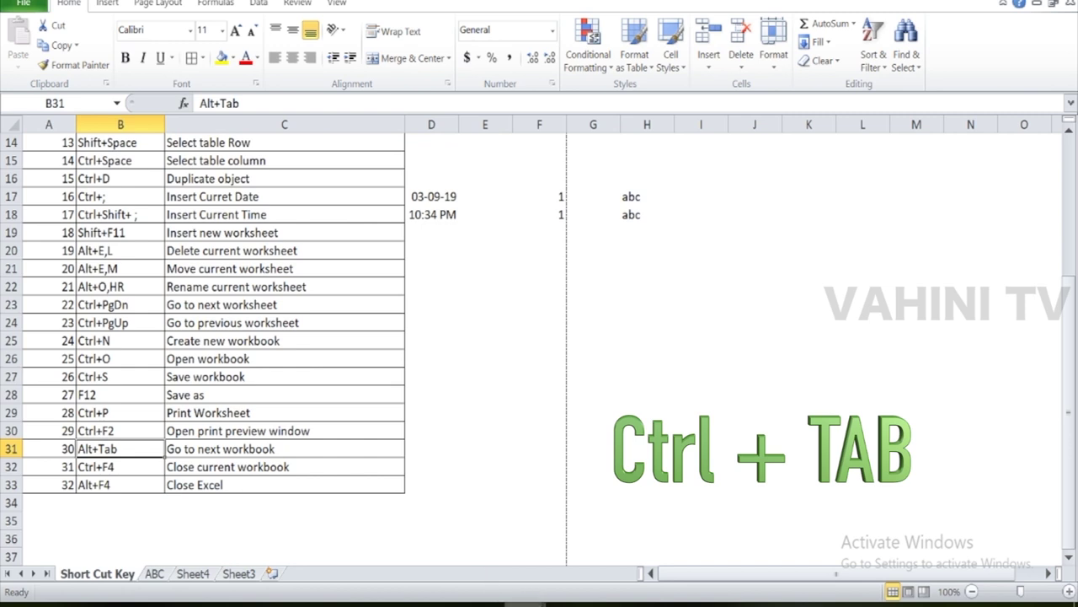
pyautogui.moveTo(526, 603)
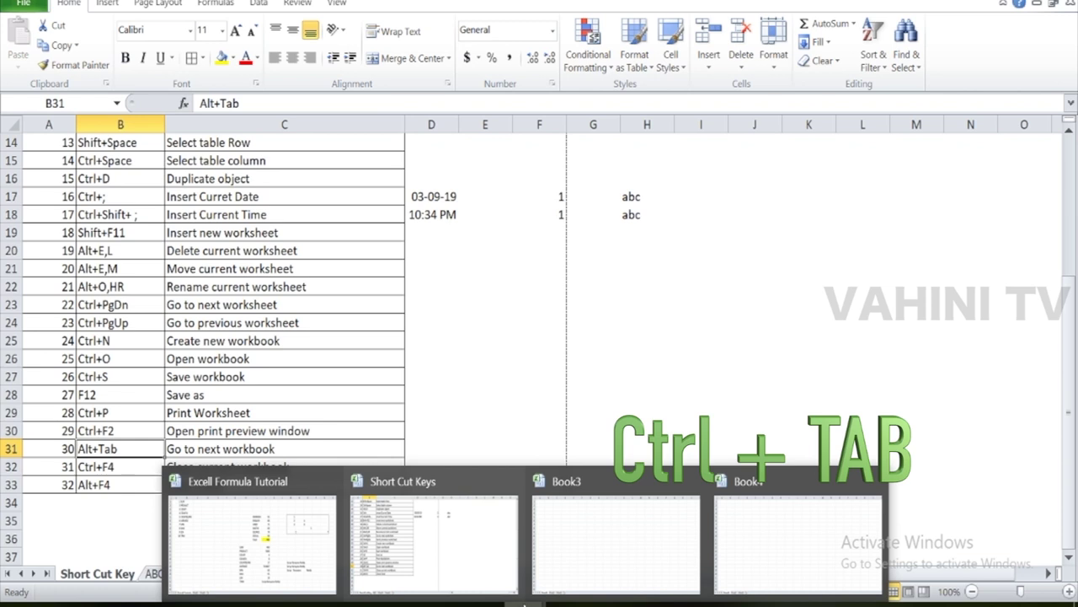
pyautogui.click(599, 573)
pyautogui.moveTo(554, 604)
pyautogui.click(228, 505)
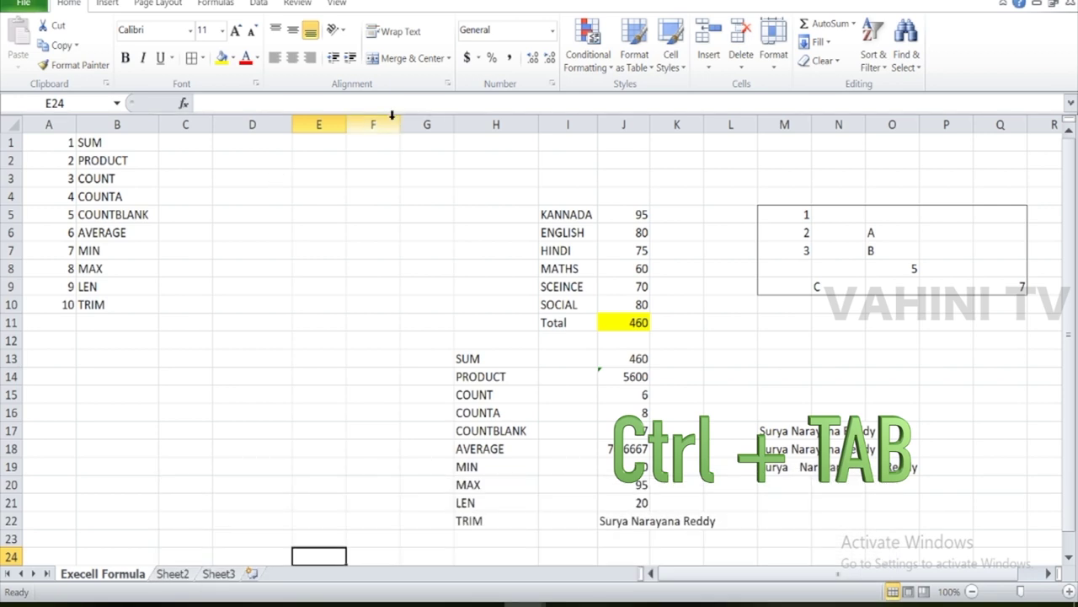
pyautogui.hotkey('ctrl', 'alt', 'Tab')
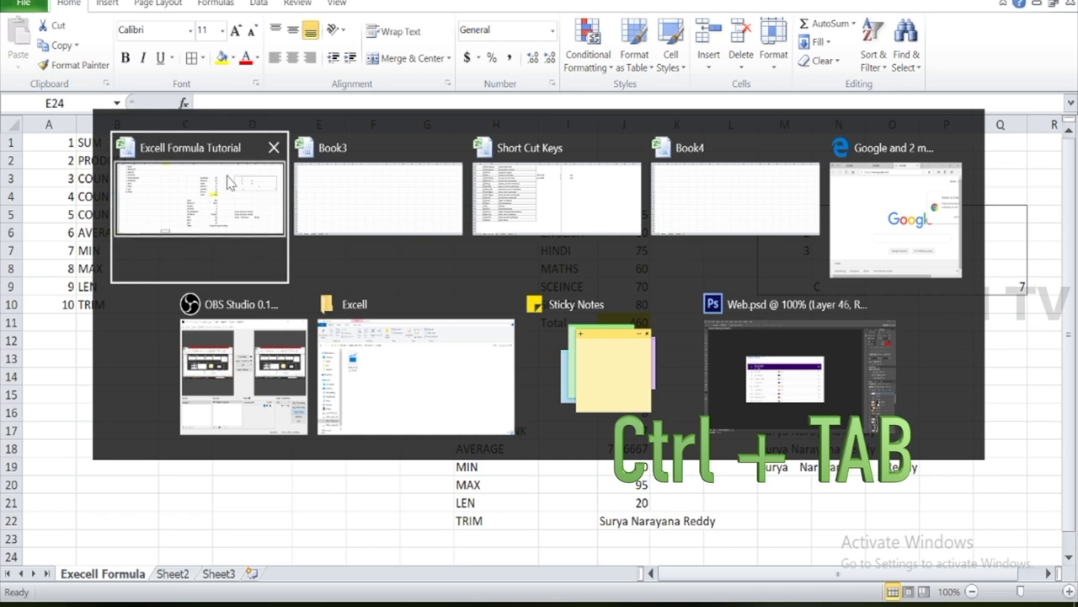
pyautogui.press('Tab')
pyautogui.press('Tab')
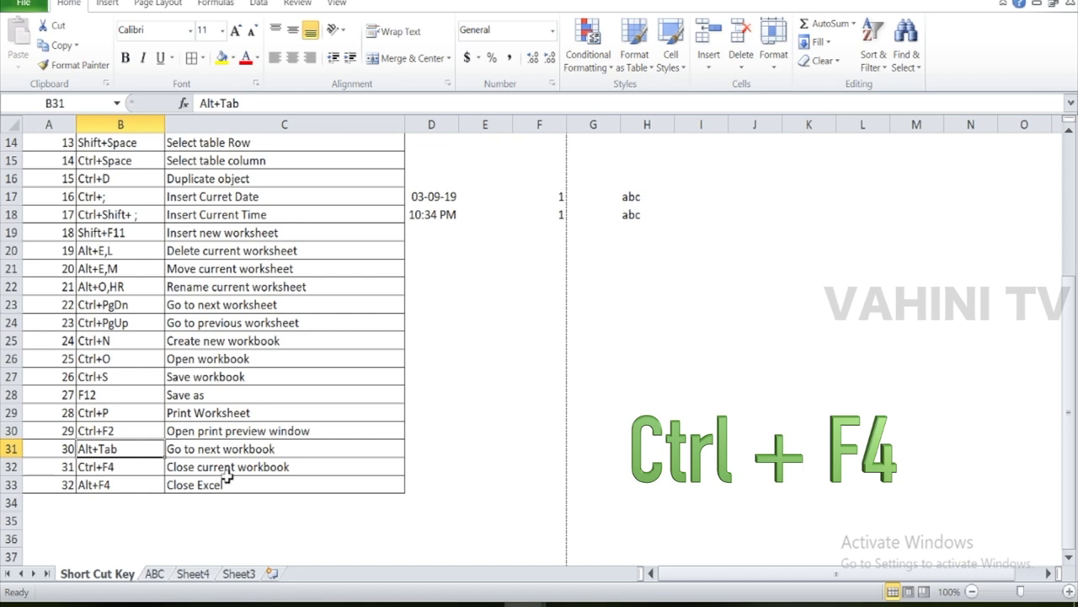
# - Close Excell Formula Tutorial with Ctrl+F4, select C33, and Alt+Tab back to Short Cut Keys
pyautogui.hotkey('alt', 'Tab')
pyautogui.hotkey('alt', 'Tab')
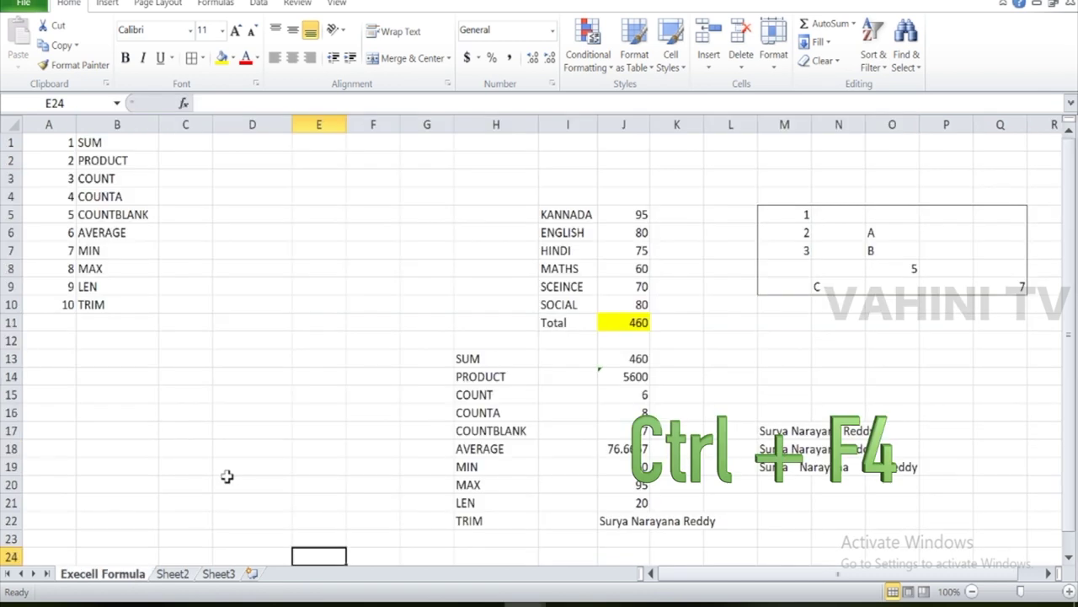
pyautogui.hotkey('ctrl', 'F4')
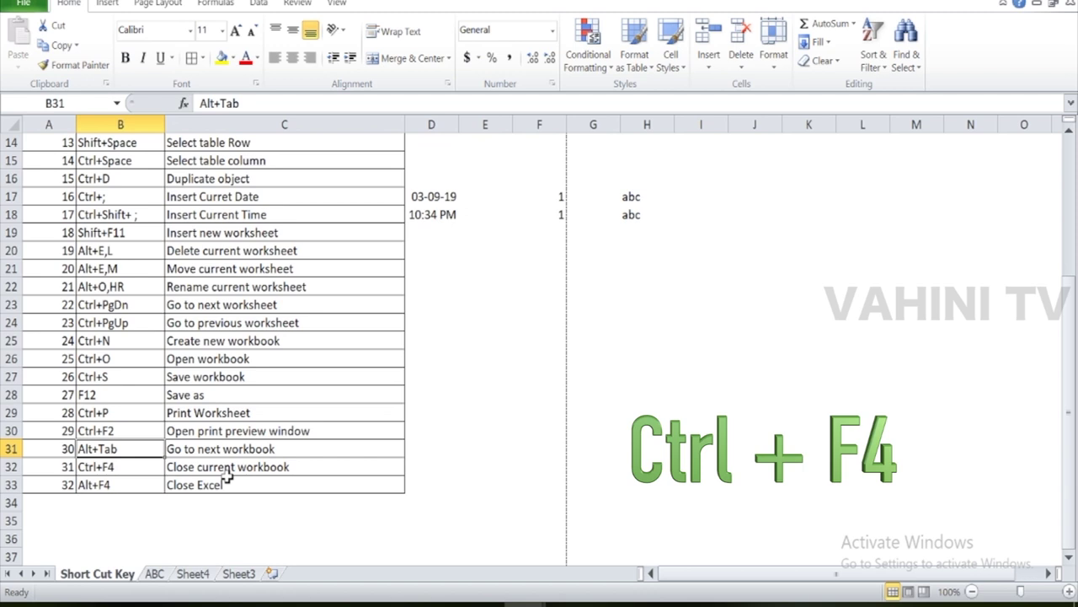
pyautogui.press('Down')
pyautogui.press('Down')
pyautogui.press('Right')
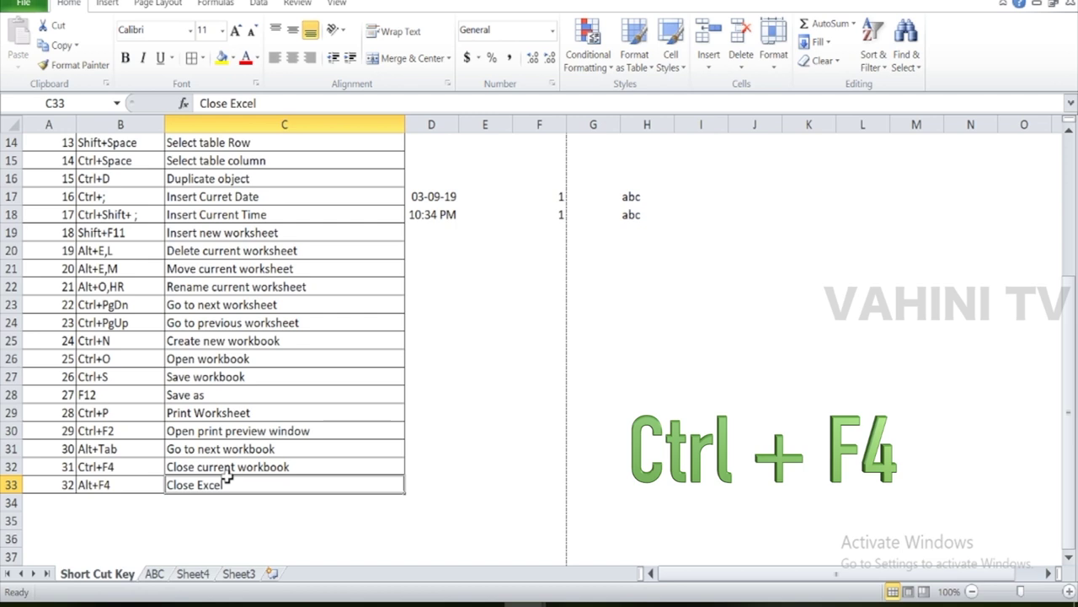
pyautogui.hotkey('alt', 'Tab')
pyautogui.hotkey('alt', 'Tab')
pyautogui.hotkey('alt', 'Tab')
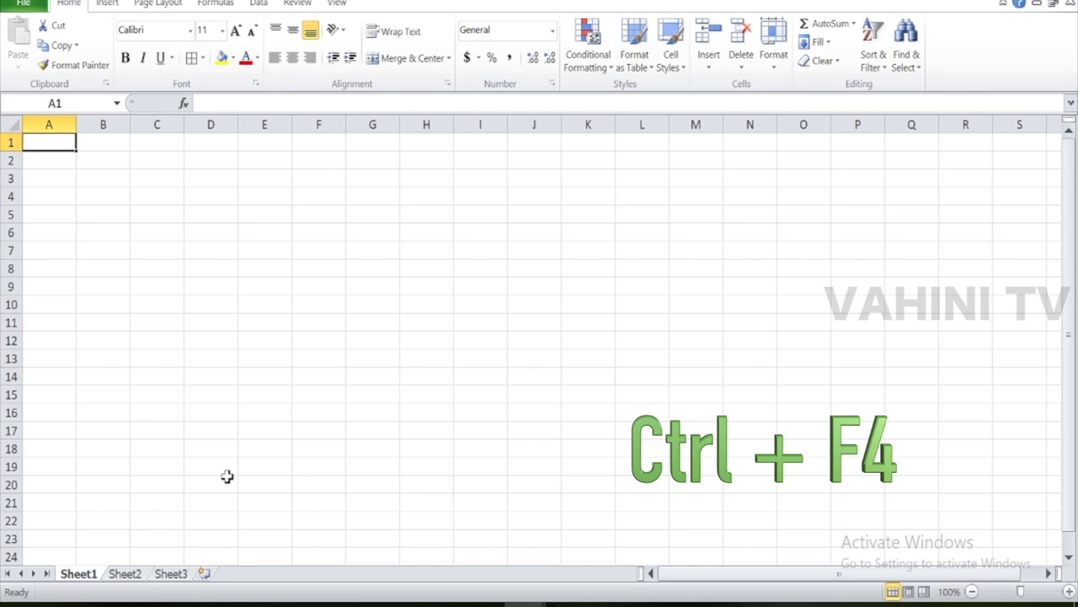
pyautogui.hotkey('alt', 'Tab')
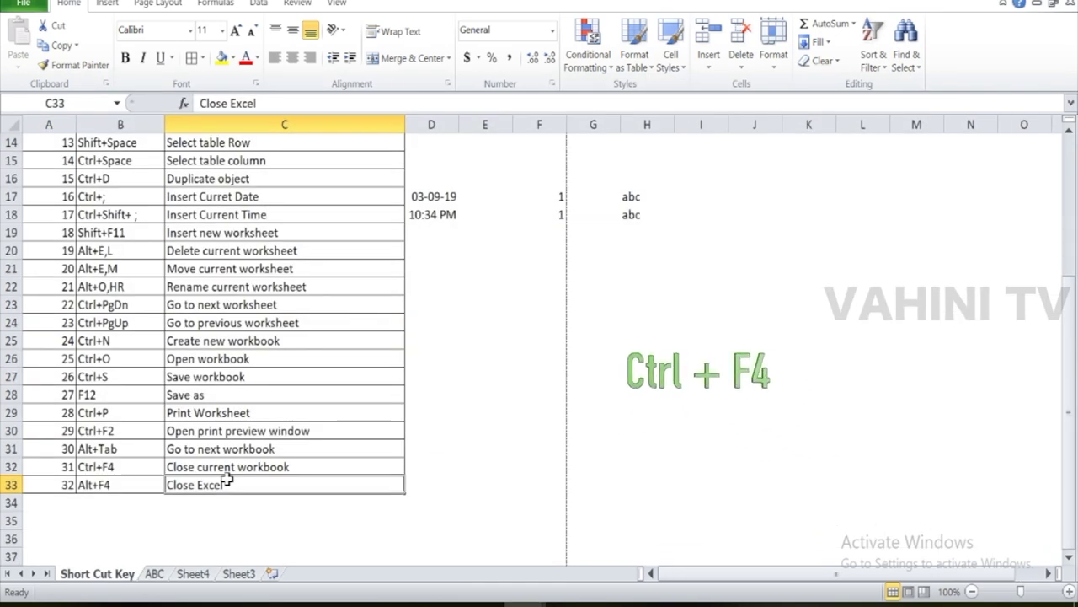
pyautogui.scroll(5, 217, 431)
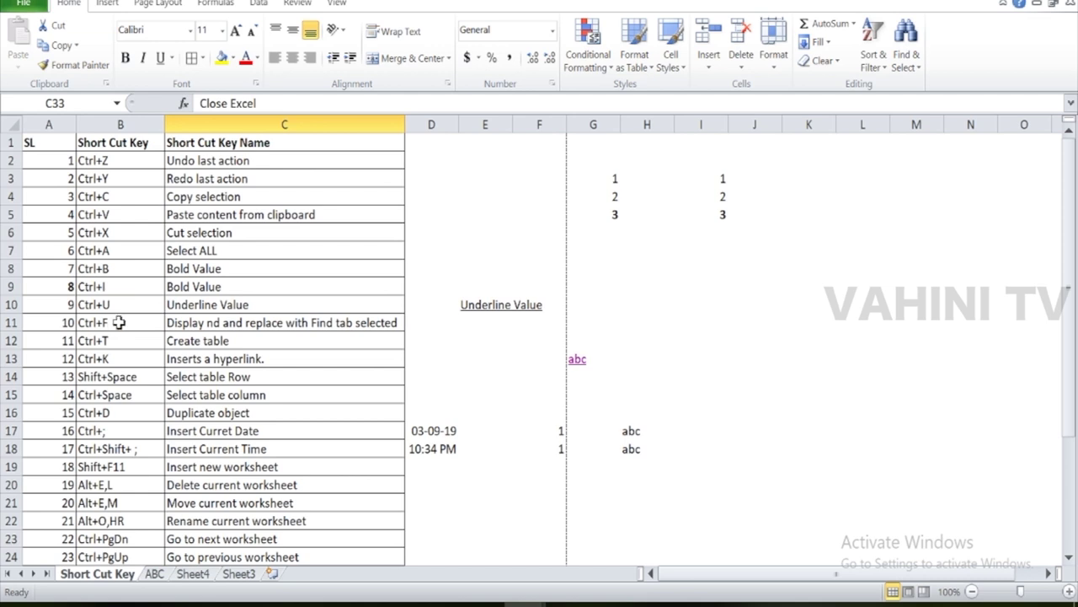
pyautogui.scroll(-7, 169, 373)
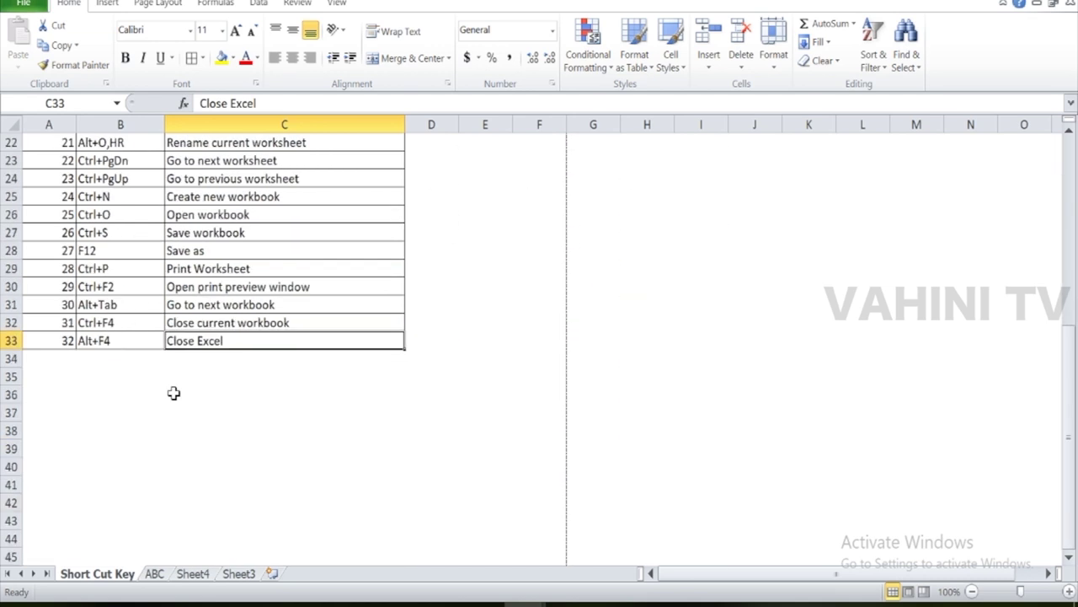
pyautogui.scroll(7, 174, 392)
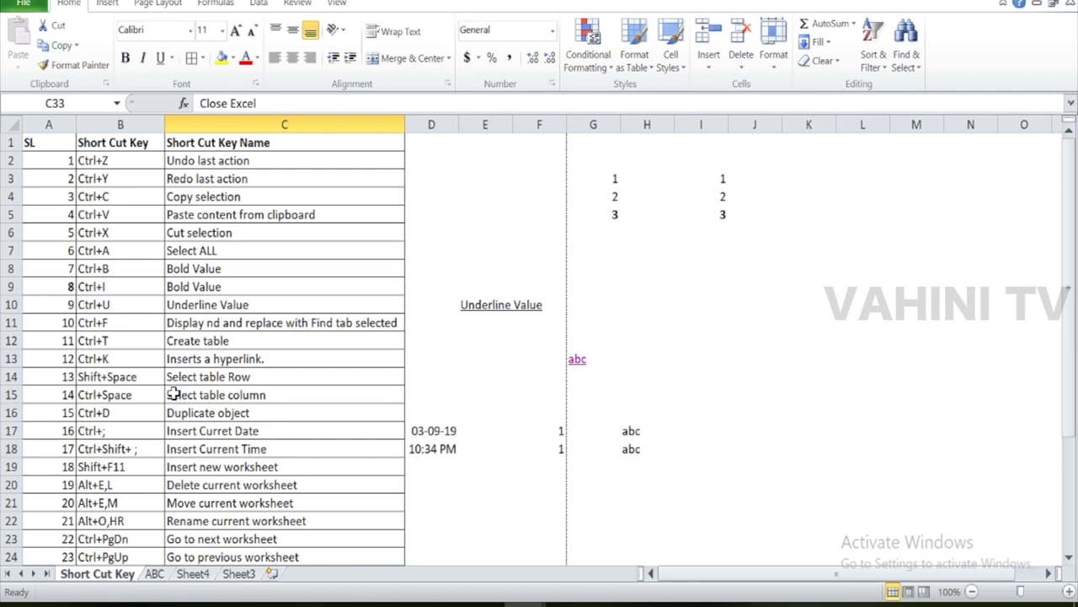